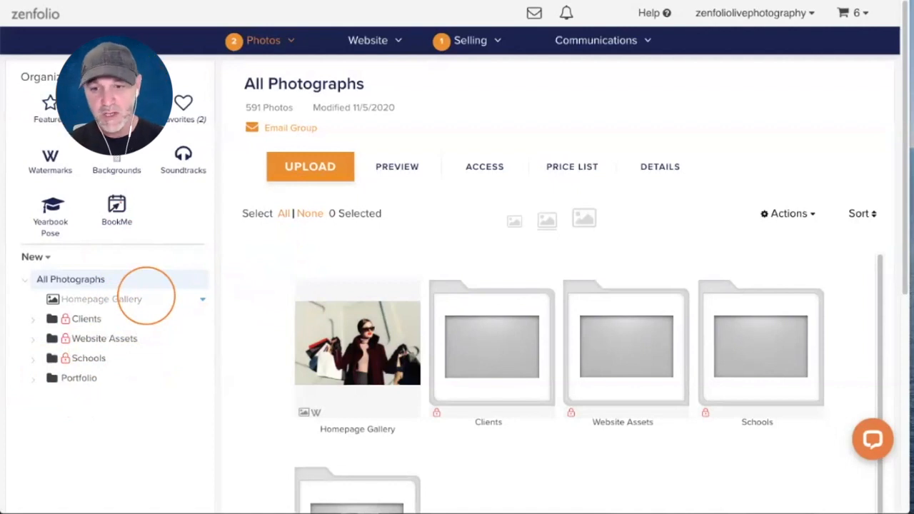
- Bring the Finder window showing the Daily Disposeable Files folder over Zenfolio
drag(671, 513, 428, 94)
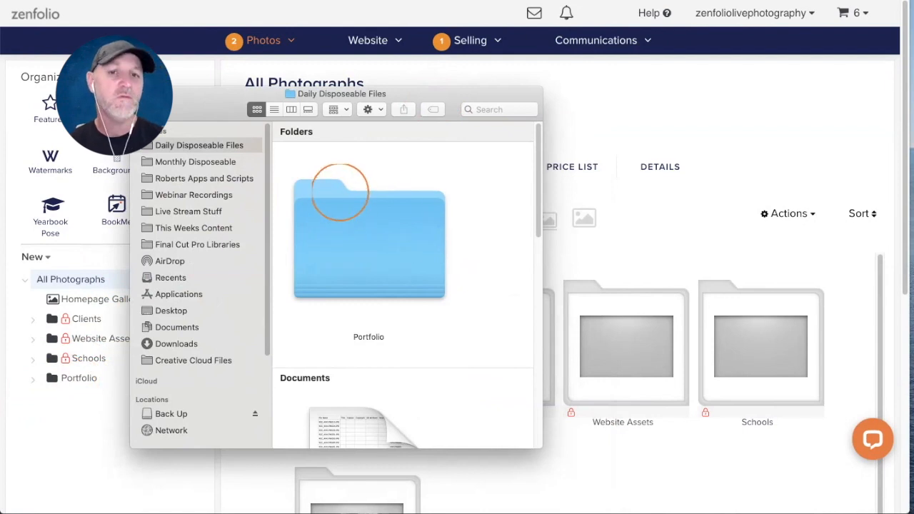
- Widen the Finder window and browse the Family photos inside the Portfolio folder
drag(443, 92, 429, 74)
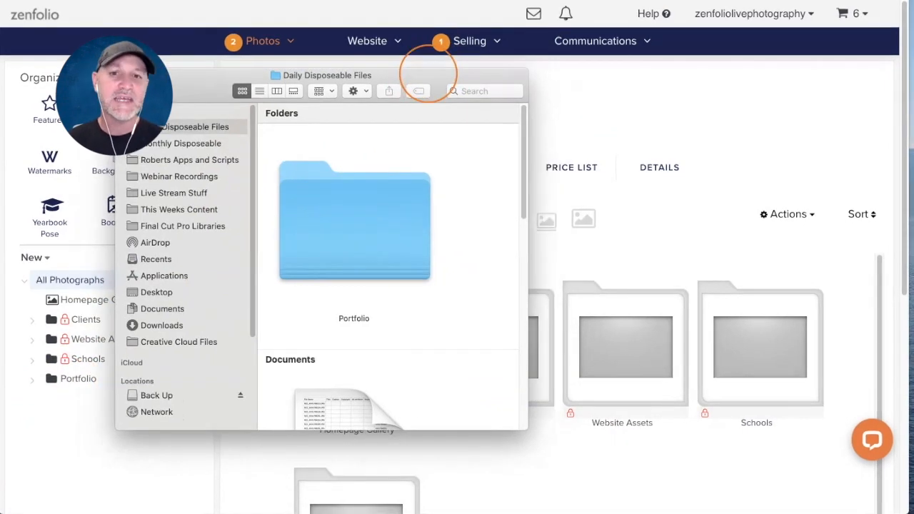
drag(527, 81, 704, 89)
double_click(343, 224)
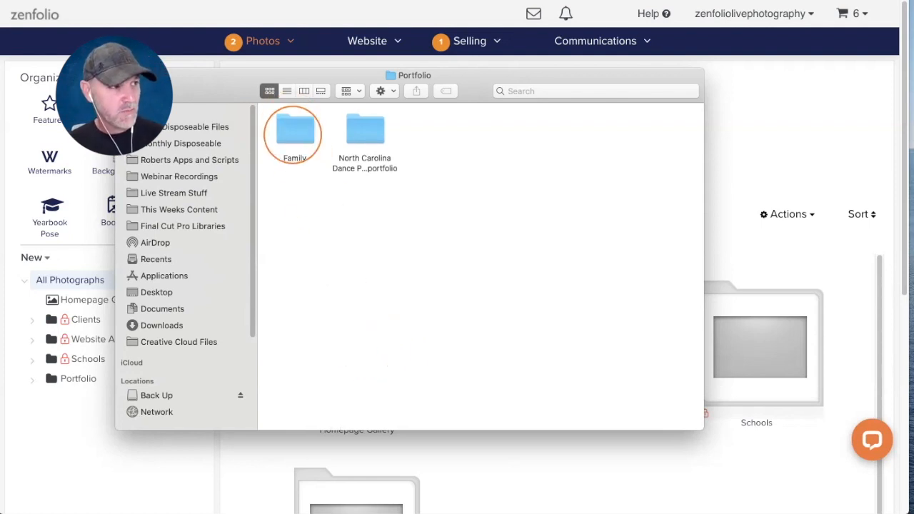
double_click(294, 134)
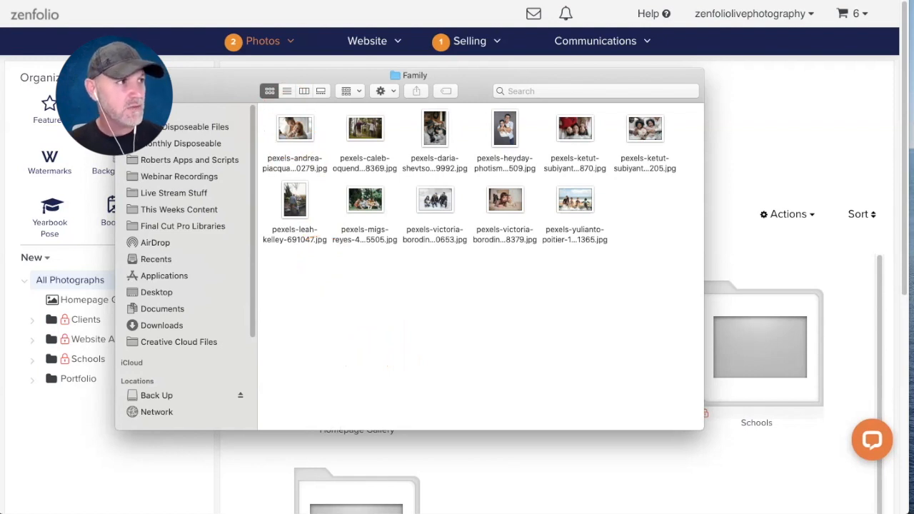
key(super+[)
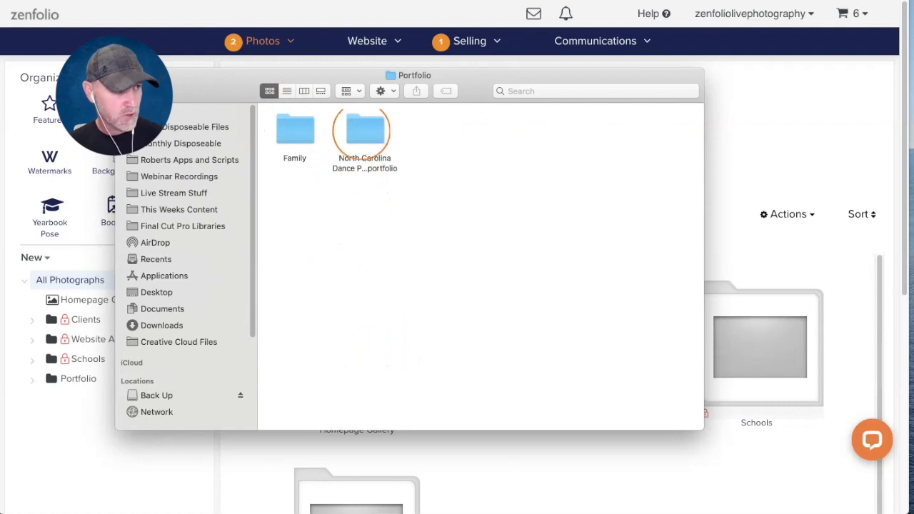
- Browse the North Carolina dance photos folder, then return to Daily Disposeable Files
click(361, 133)
double_click(361, 133)
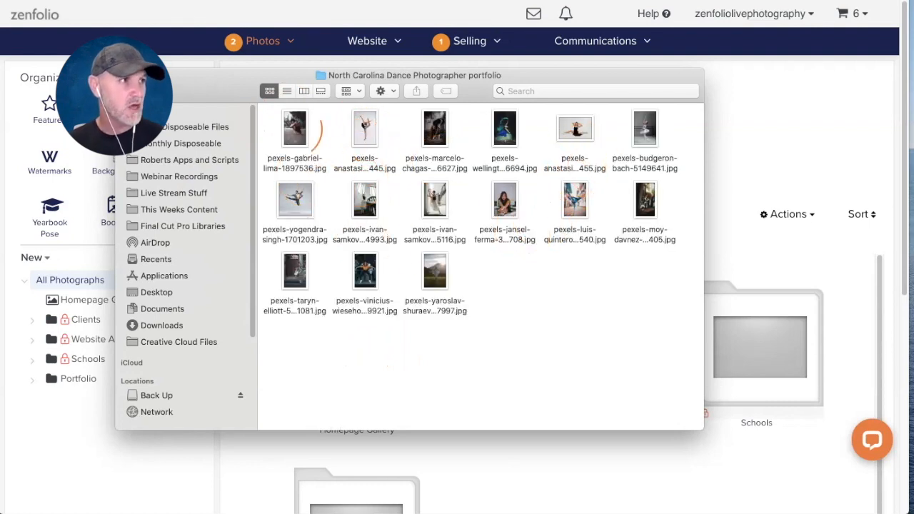
click(129, 91)
click(231, 82)
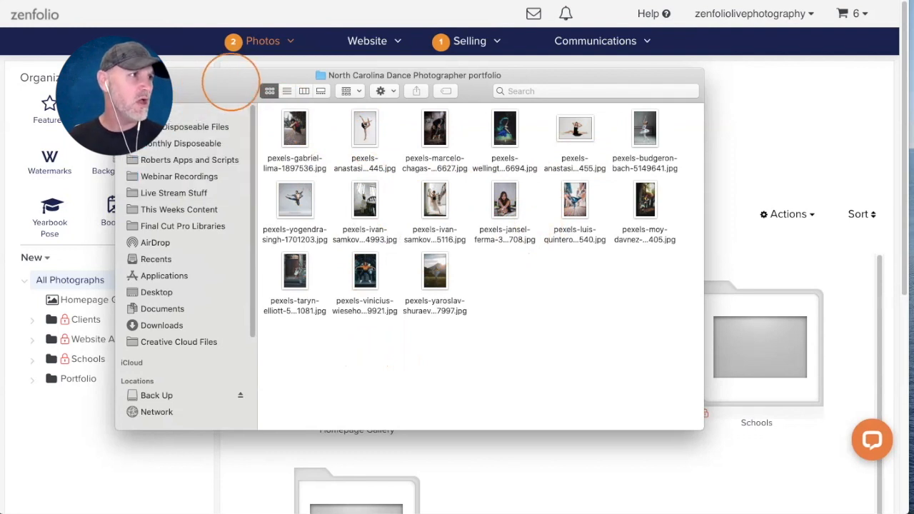
click(129, 91)
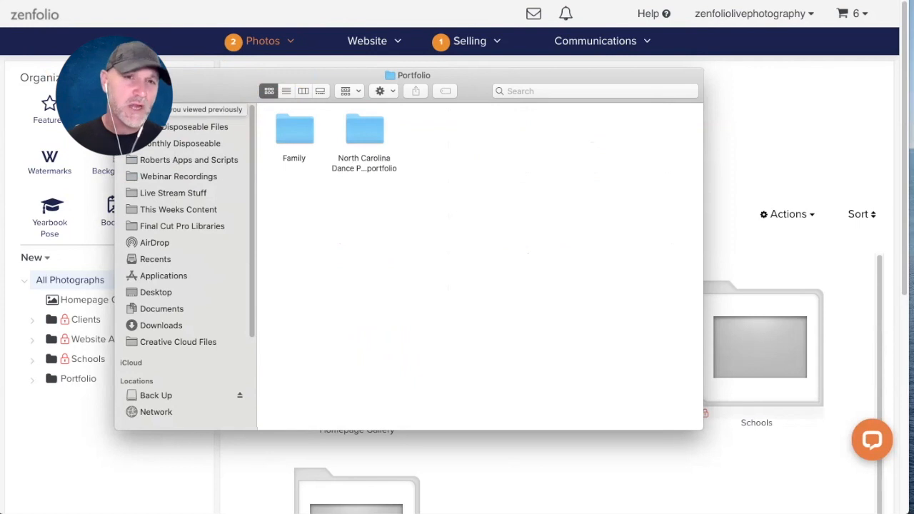
click(129, 91)
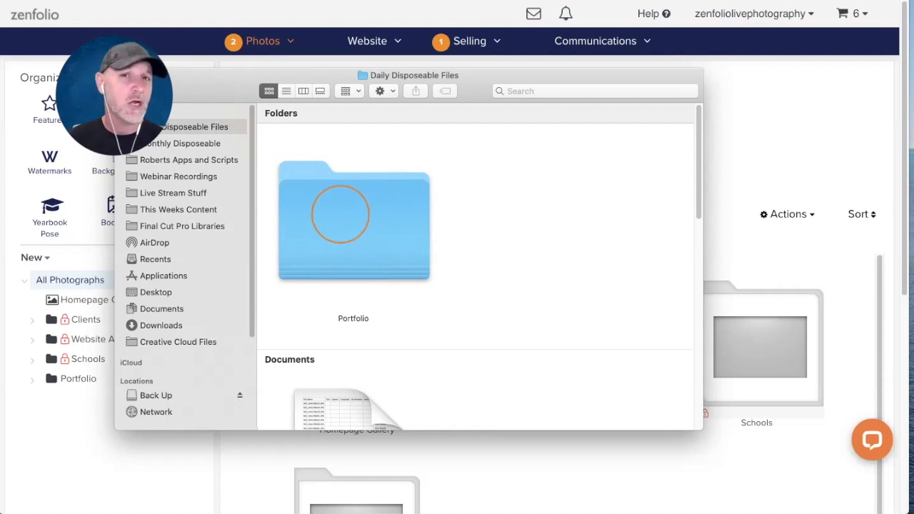
- Recheck the Family folder, then move the Finder window off-screen
double_click(320, 199)
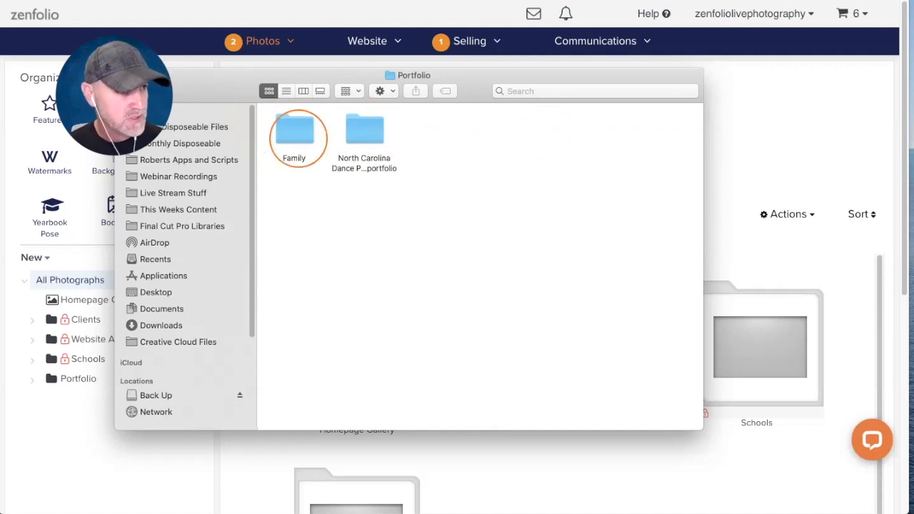
double_click(298, 129)
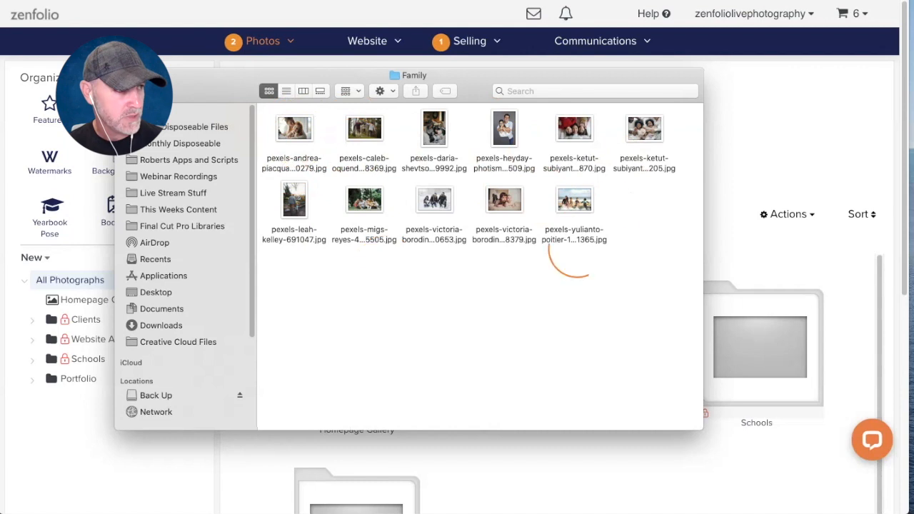
click(130, 92)
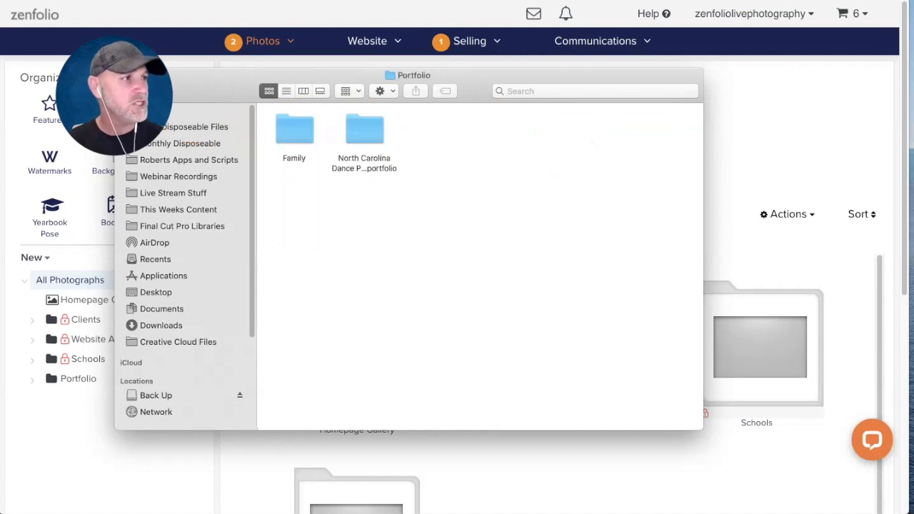
click(130, 91)
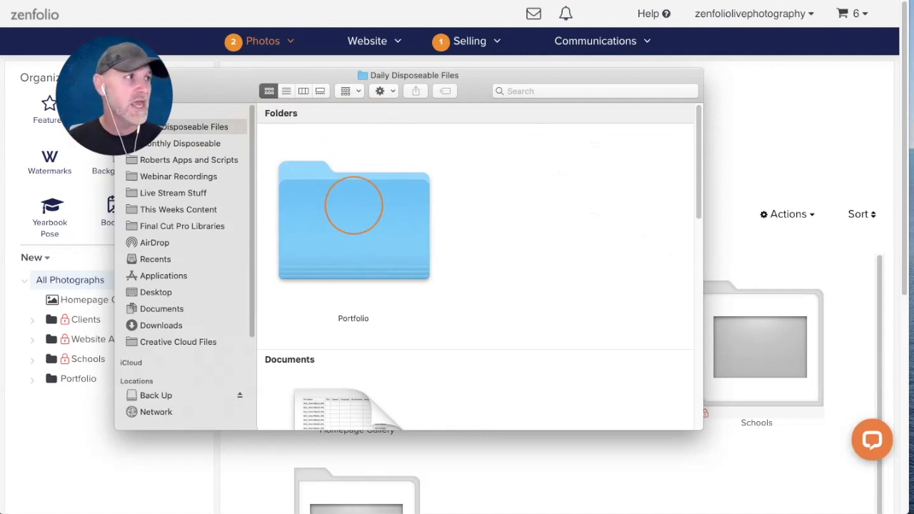
drag(571, 80, 0, 228)
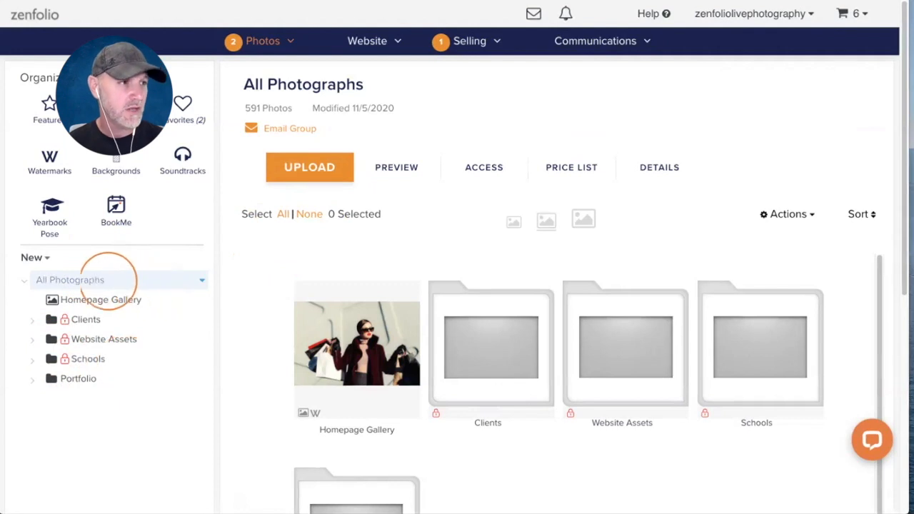
- Drag the Portfolio folder into All Photographs' upload area, preparing 26 files in 2 galleries
click(282, 168)
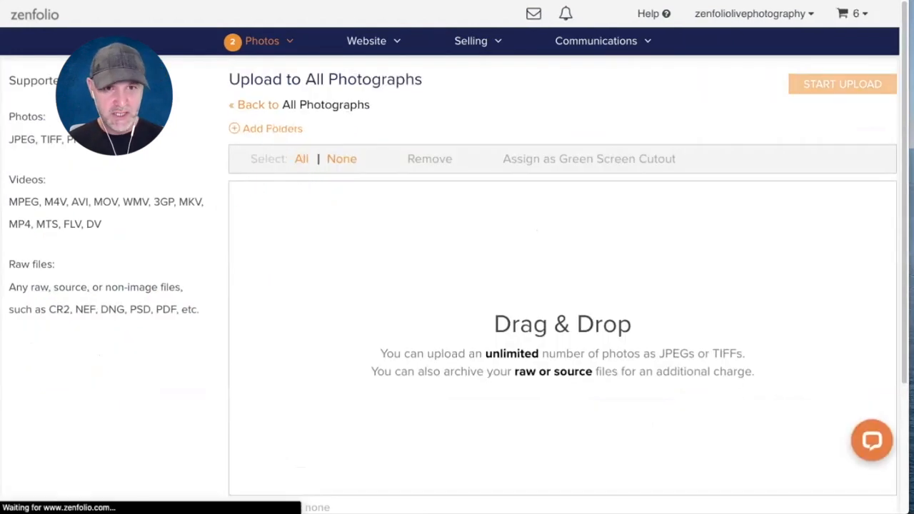
drag(1, 164, 263, 60)
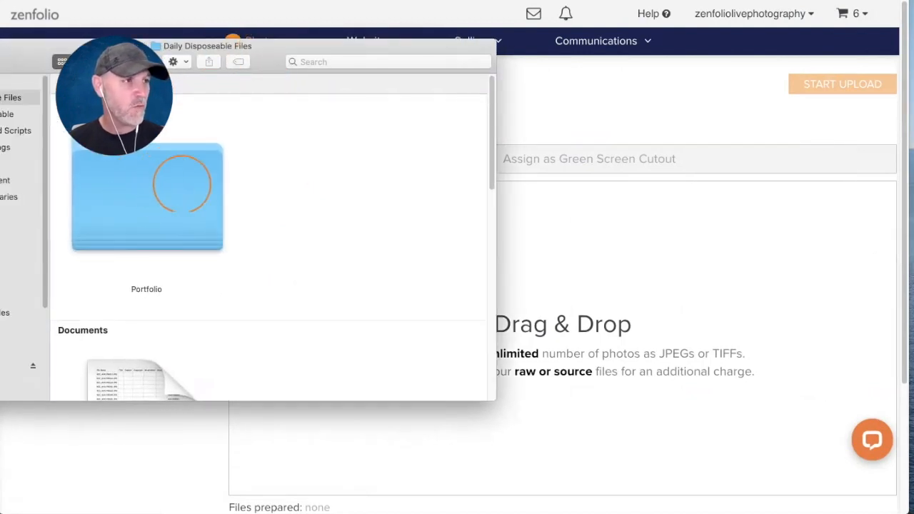
drag(151, 193, 585, 278)
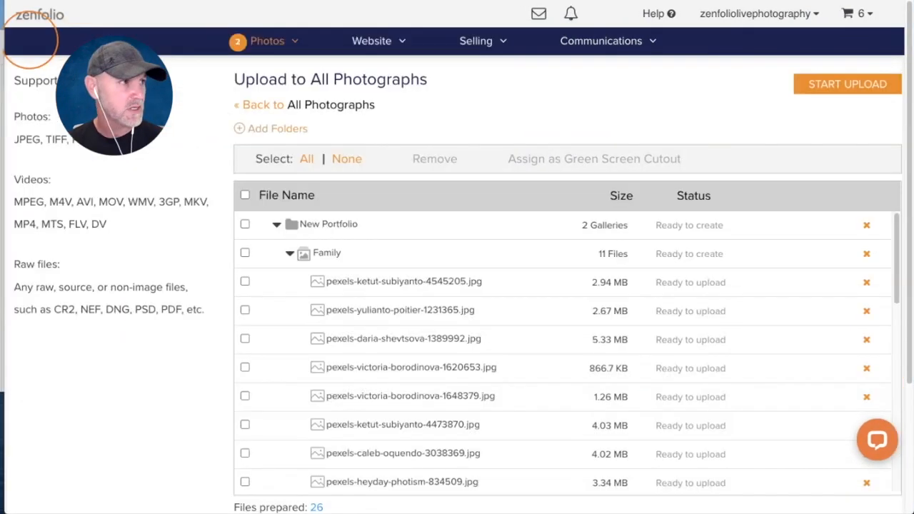
click(1, 41)
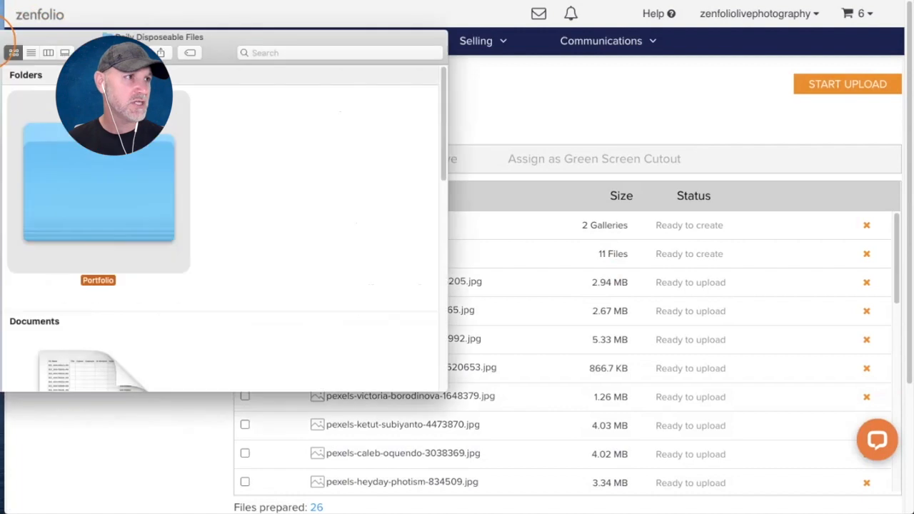
drag(1, 42, 0, 173)
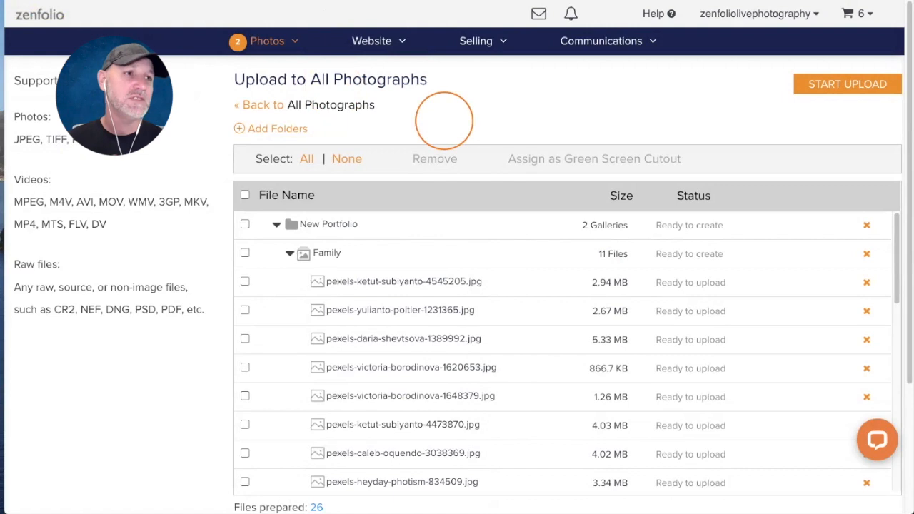
scroll(393, 282, down, 1)
scroll(396, 282, down, 10)
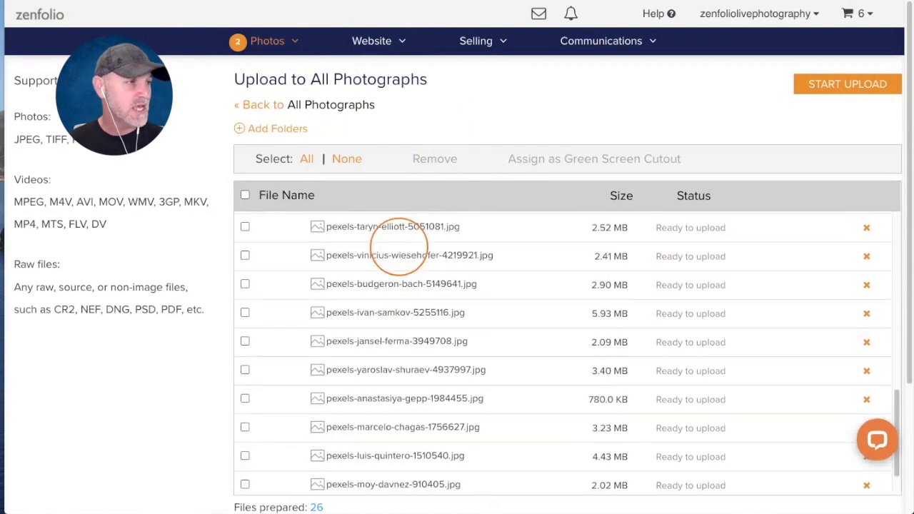
scroll(399, 247, up, 10)
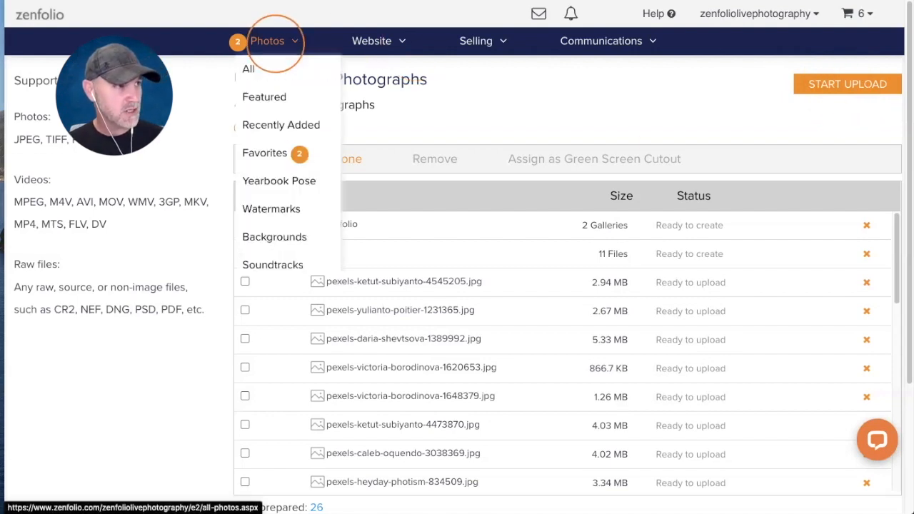
- Leave the upload page and open the Portfolio group, expanding it to its two galleries
click(275, 43)
click(420, 282)
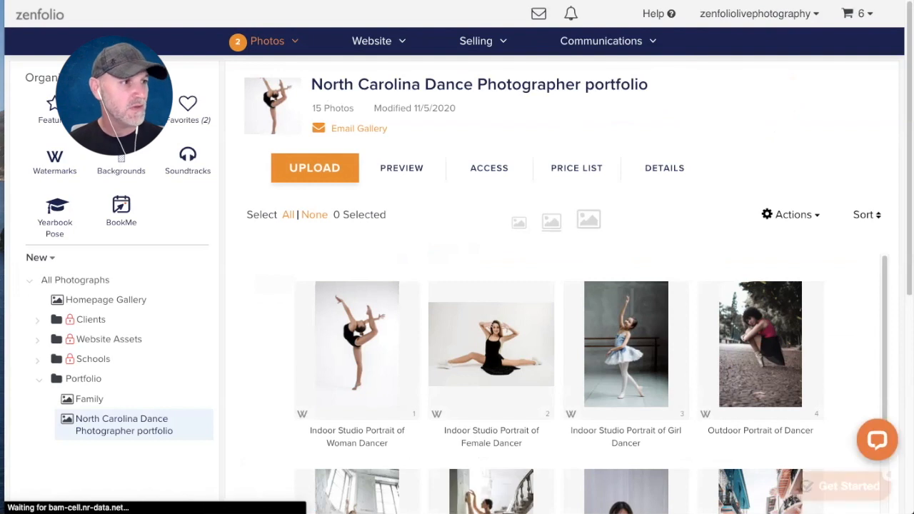
click(37, 379)
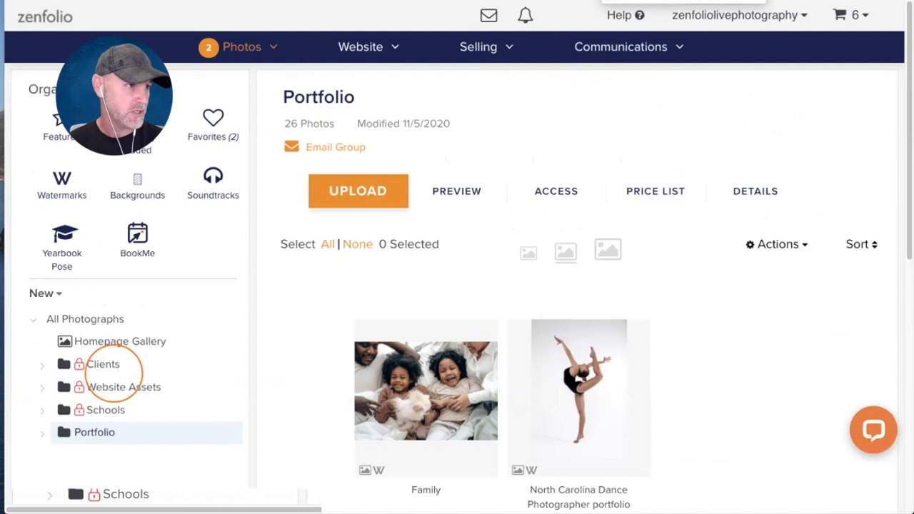
scroll(128, 230, down, 5)
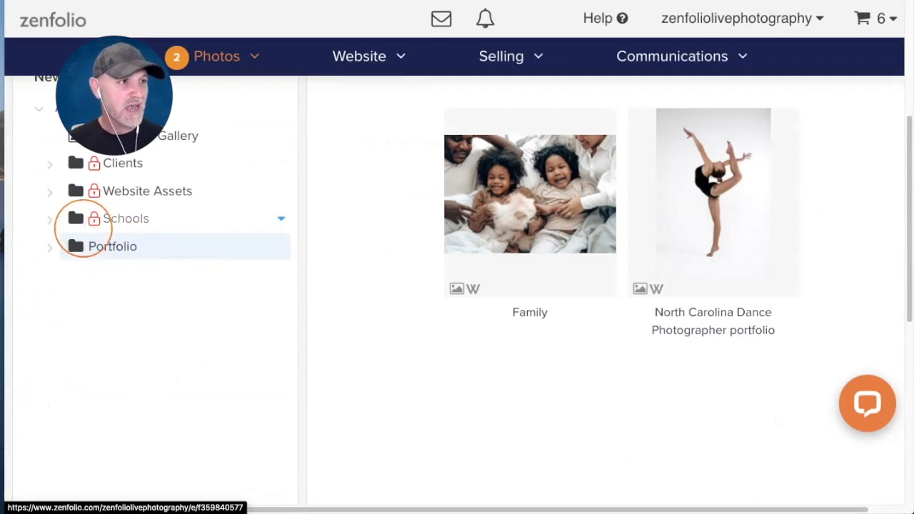
click(50, 248)
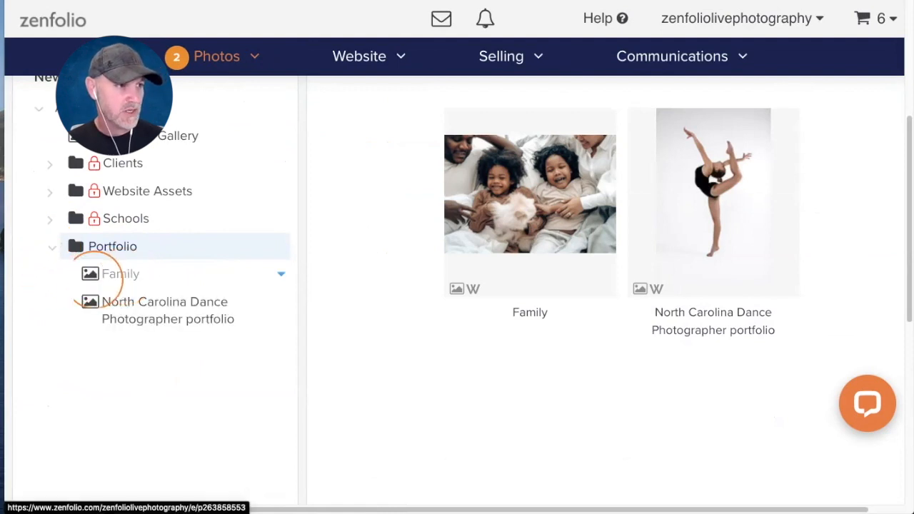
- Check the Family gallery, return to the Portfolio group, and open its access settings
click(118, 275)
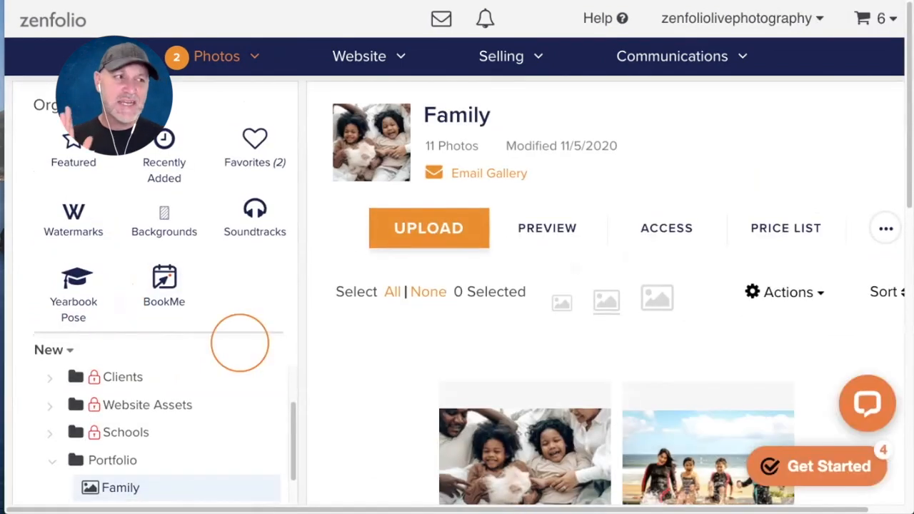
scroll(235, 345, down, 3)
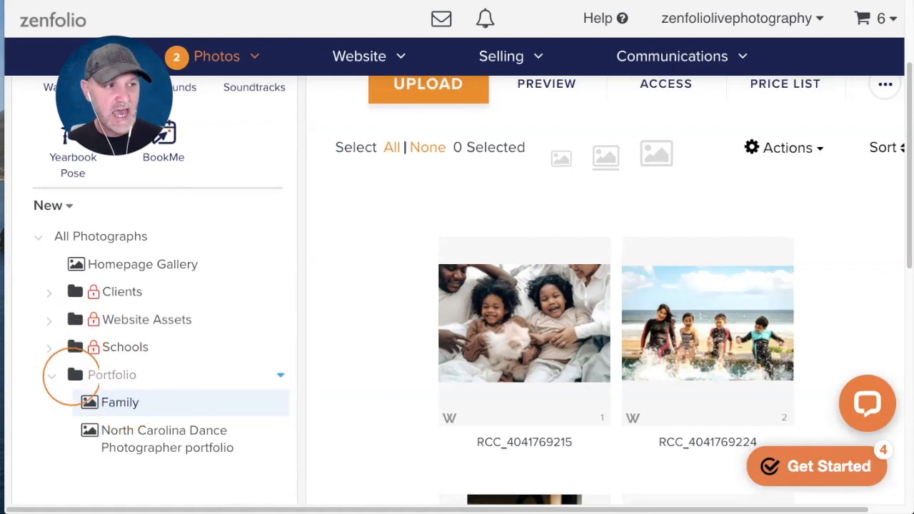
click(88, 371)
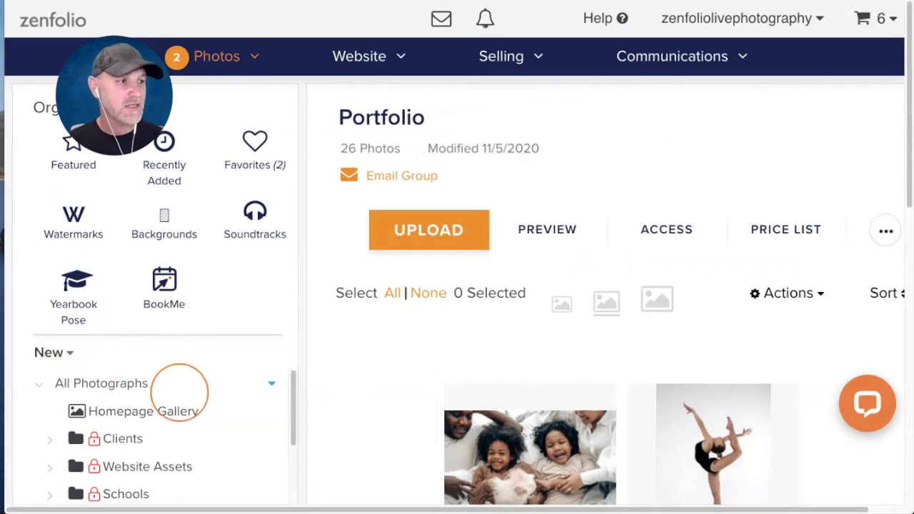
scroll(180, 391, down, 2)
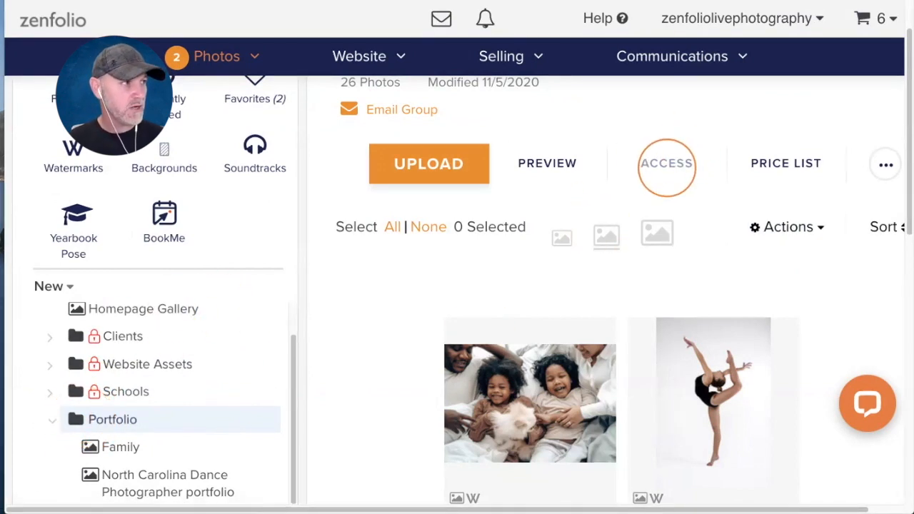
click(666, 164)
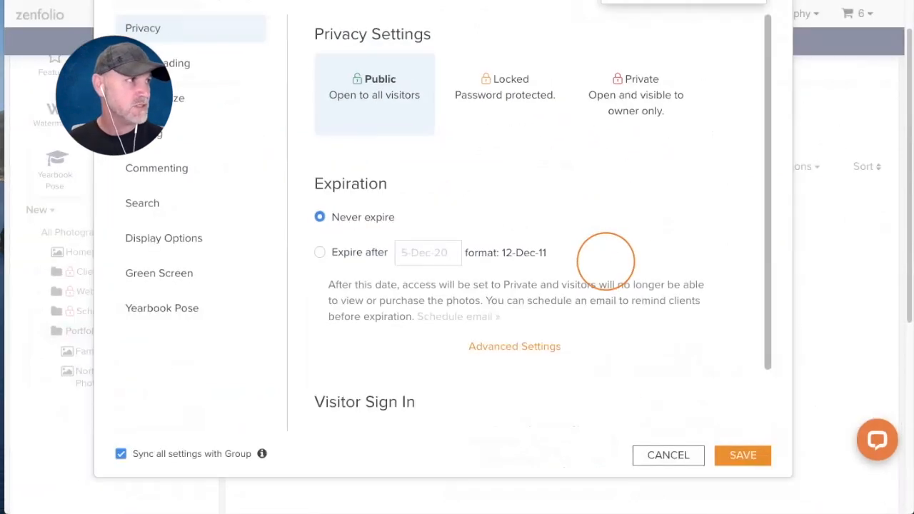
- Review Downloading and Display Size settings: X-Large (1100 x 850) images, Full HD video
scroll(612, 267, up, 1)
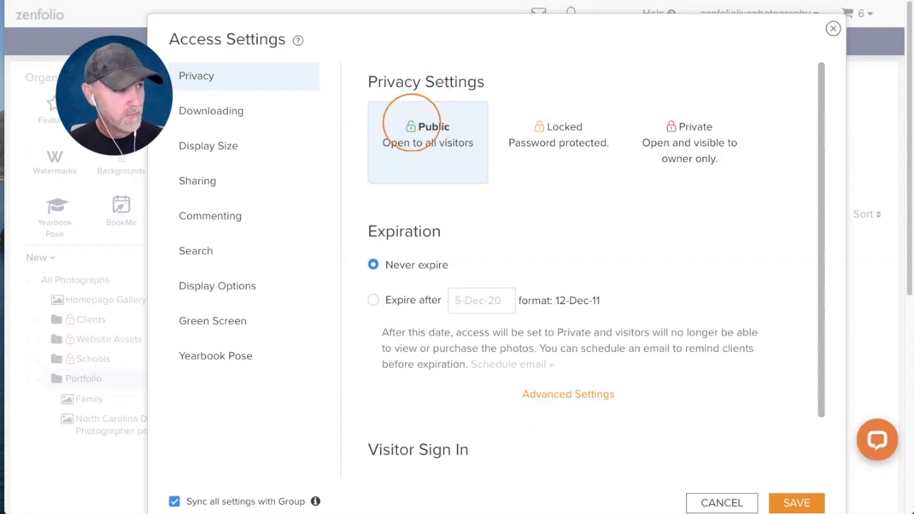
click(207, 111)
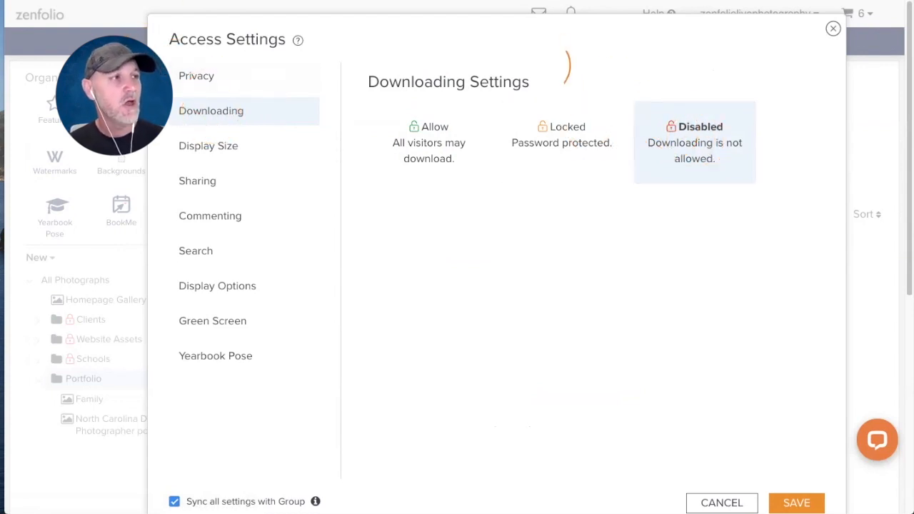
click(195, 147)
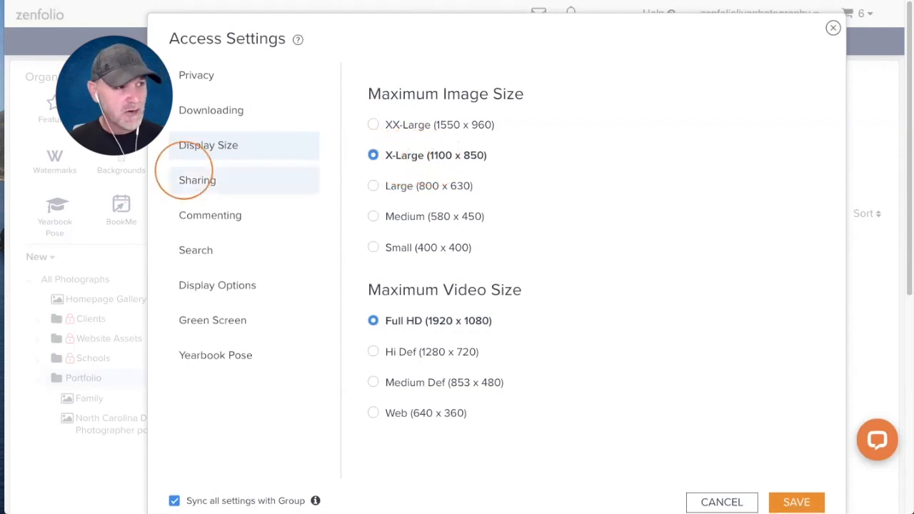
- View the Portfolio group's Sharing panel with its group link
click(197, 180)
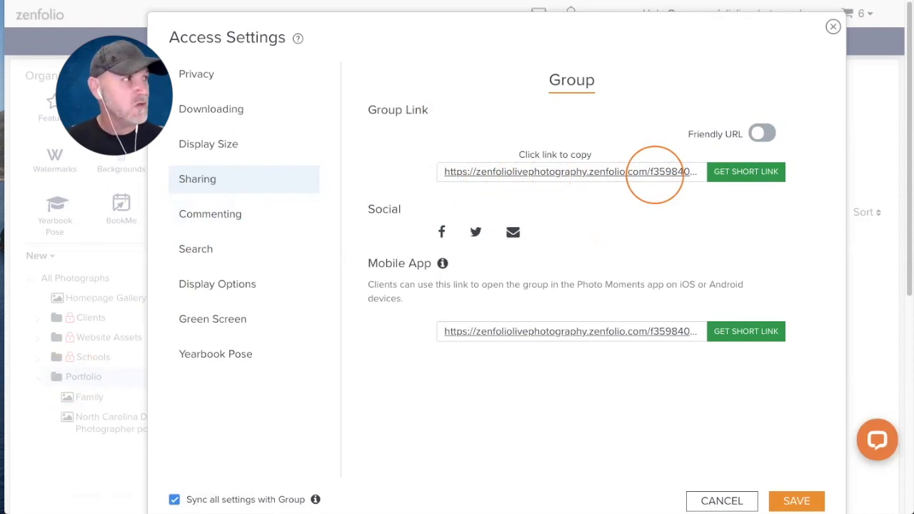
- Turn on Friendly URL and enter NorthCarolinaPhotographer as the group ID
click(761, 133)
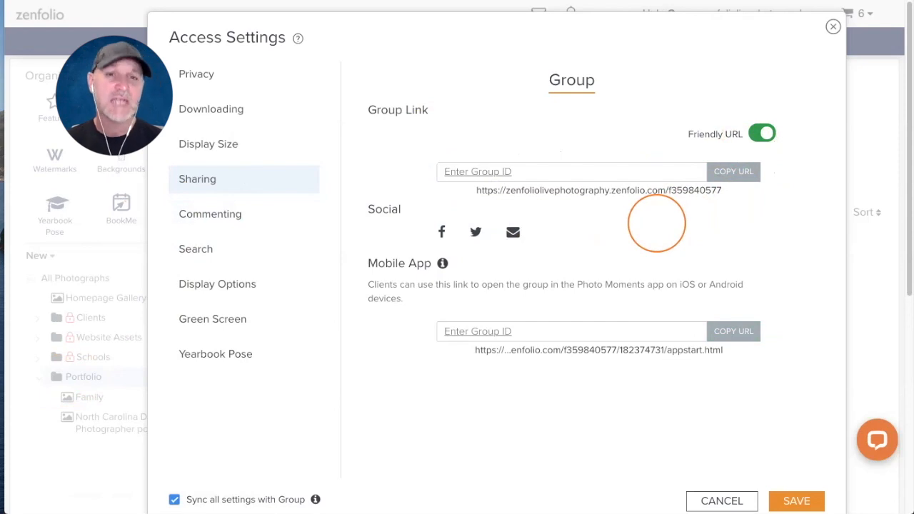
click(454, 174)
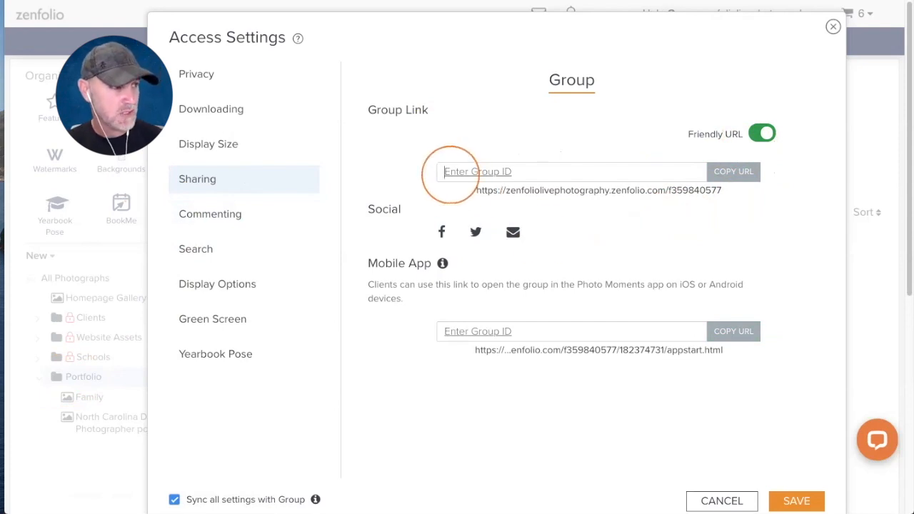
text(Nort)
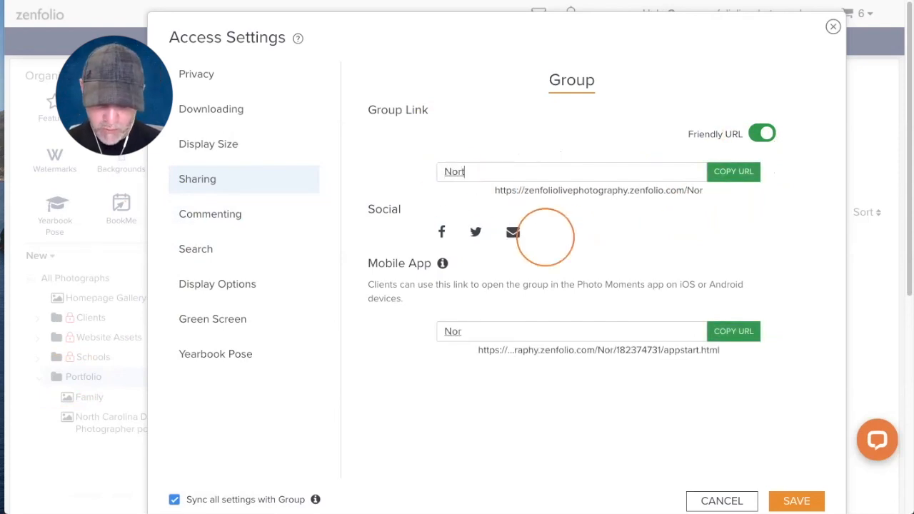
text(hCarolinaPho)
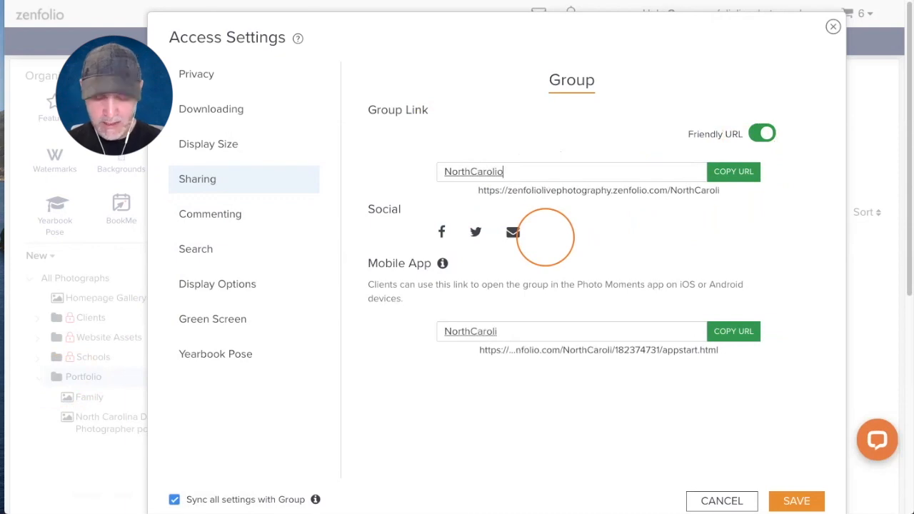
text(tographer)
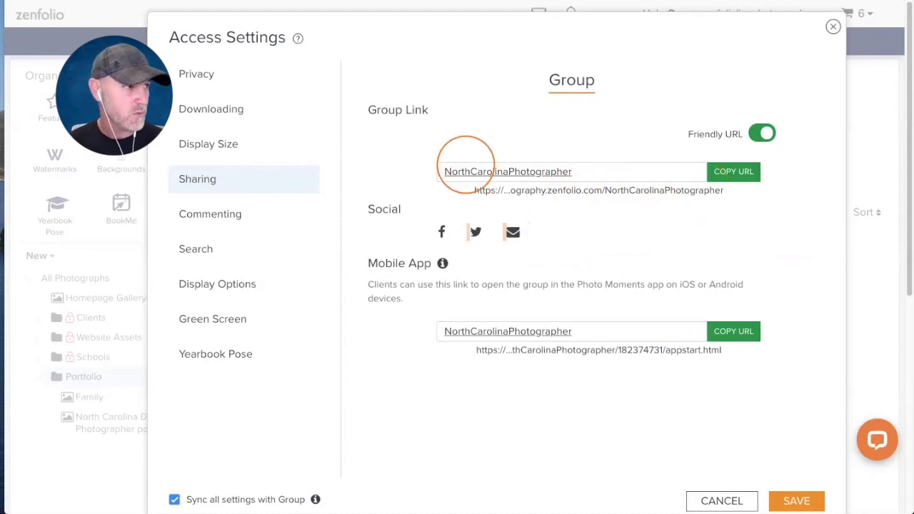
- Hyphenate the group ID to read North-Carolina-Photographer
click(470, 172)
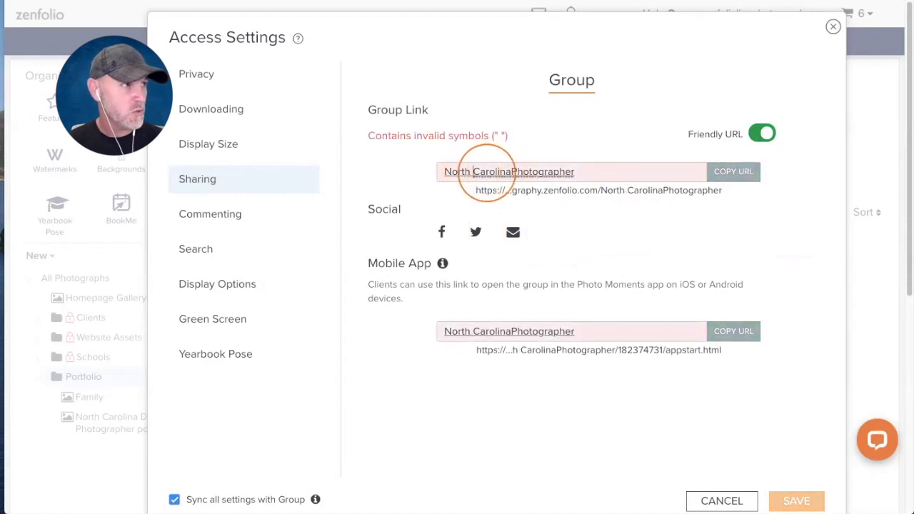
key(BackSpace)
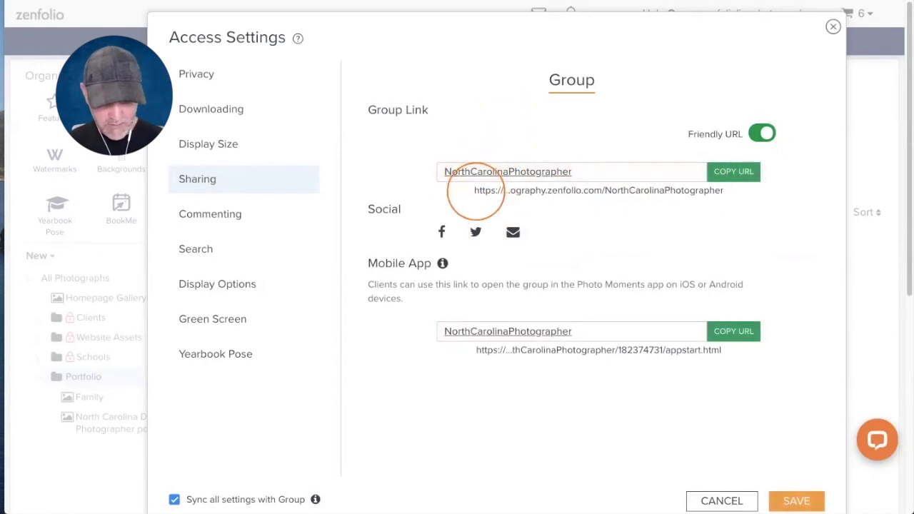
text(_)
key(BackSpace)
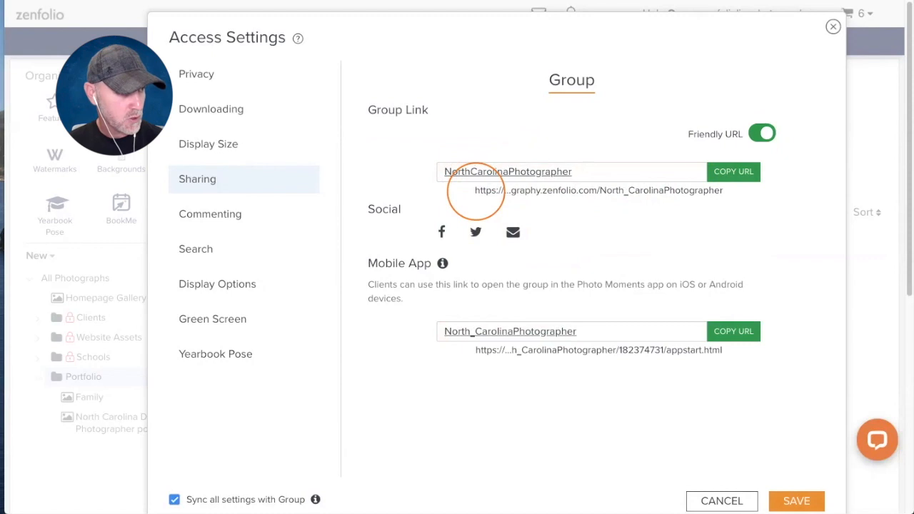
text(-)
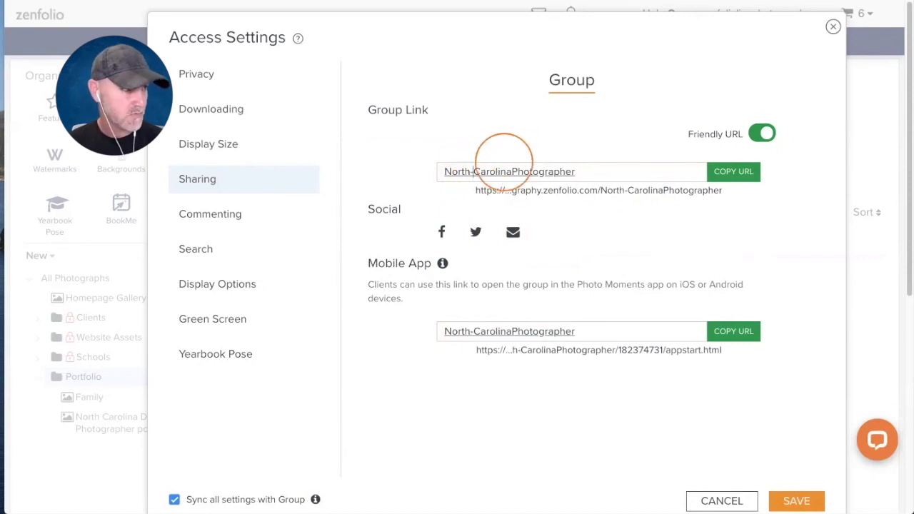
click(510, 171)
text(-)
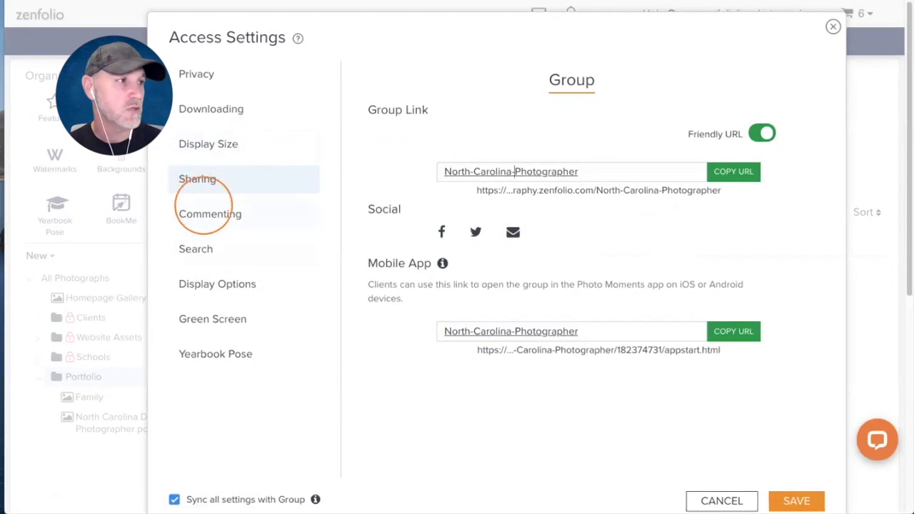
click(196, 249)
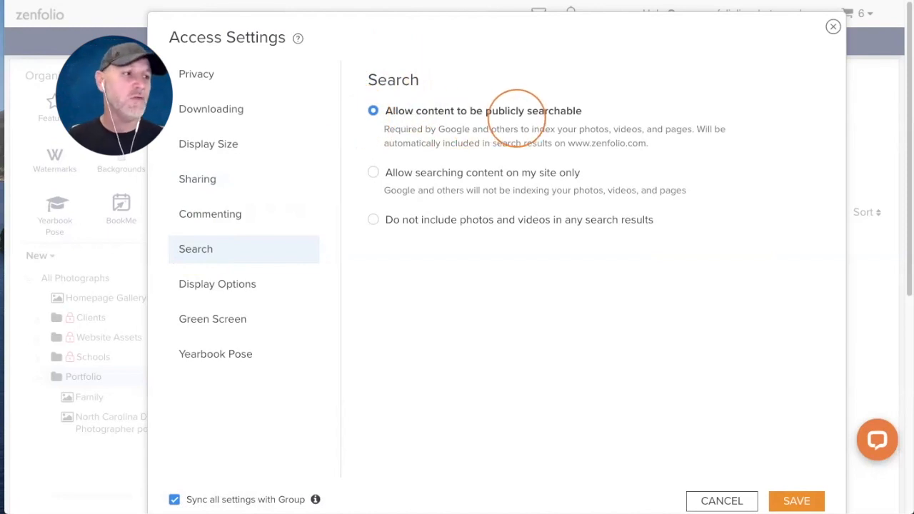
- Hide the visitor count in Display Options and save the Portfolio group's access settings
click(214, 275)
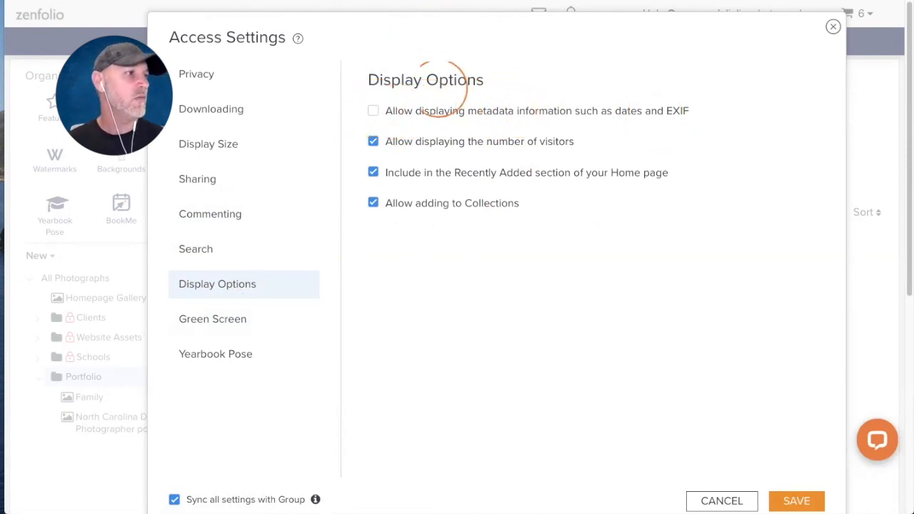
click(372, 142)
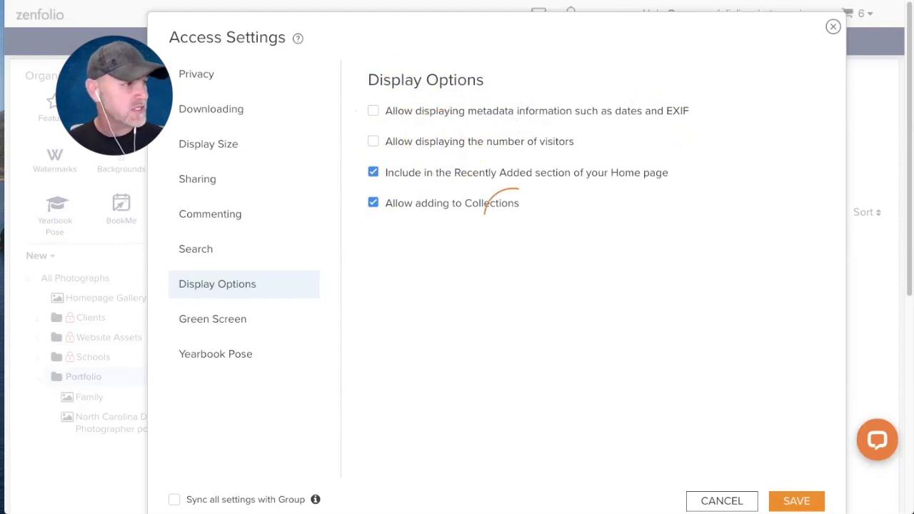
scroll(714, 435, down, 1)
click(794, 491)
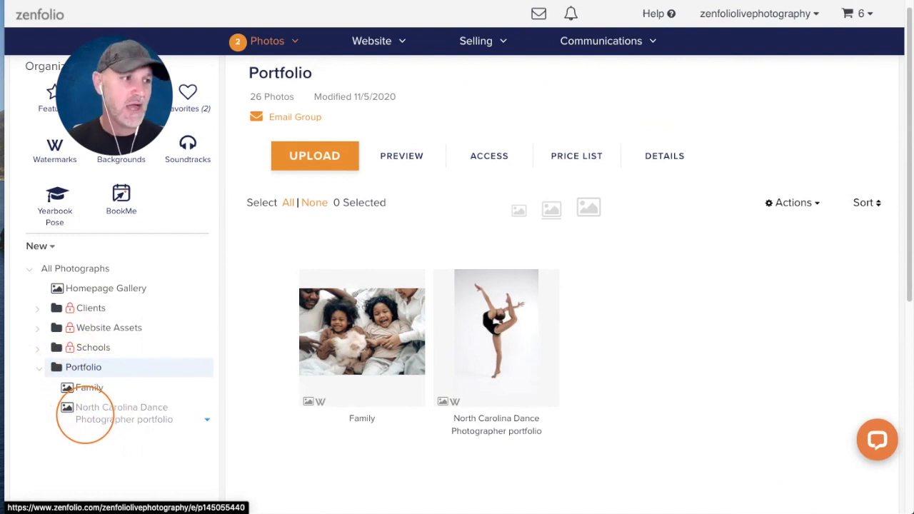
click(207, 367)
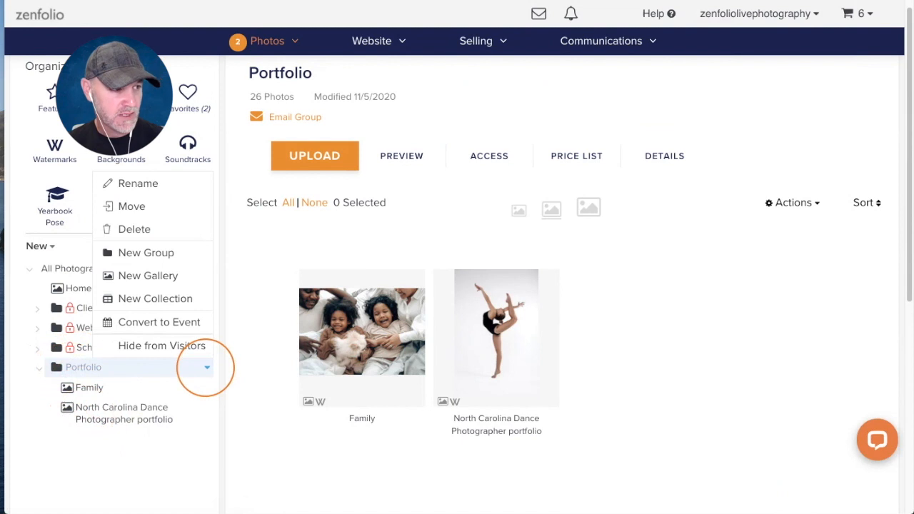
click(165, 276)
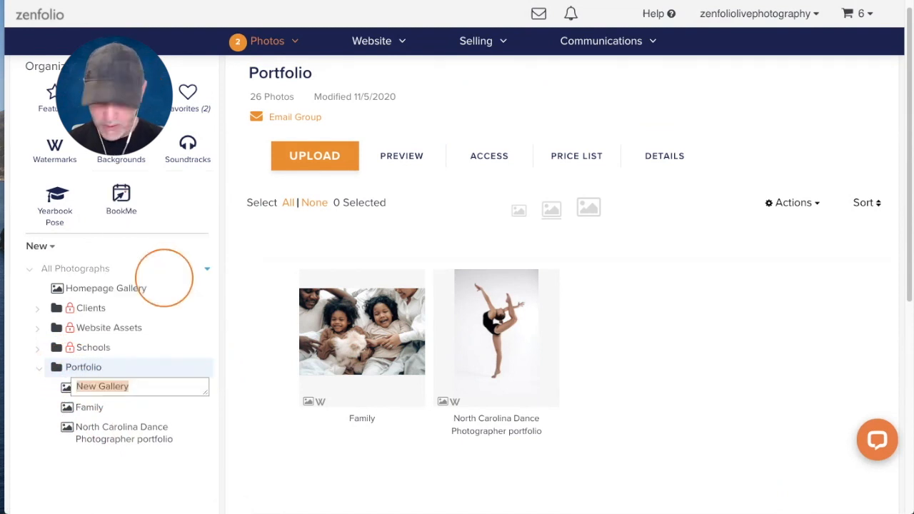
text(test)
key(Return)
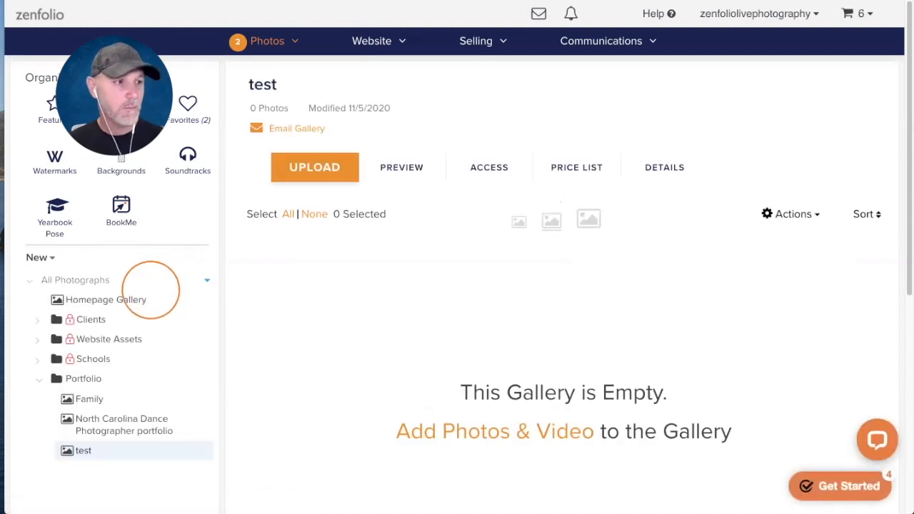
click(491, 169)
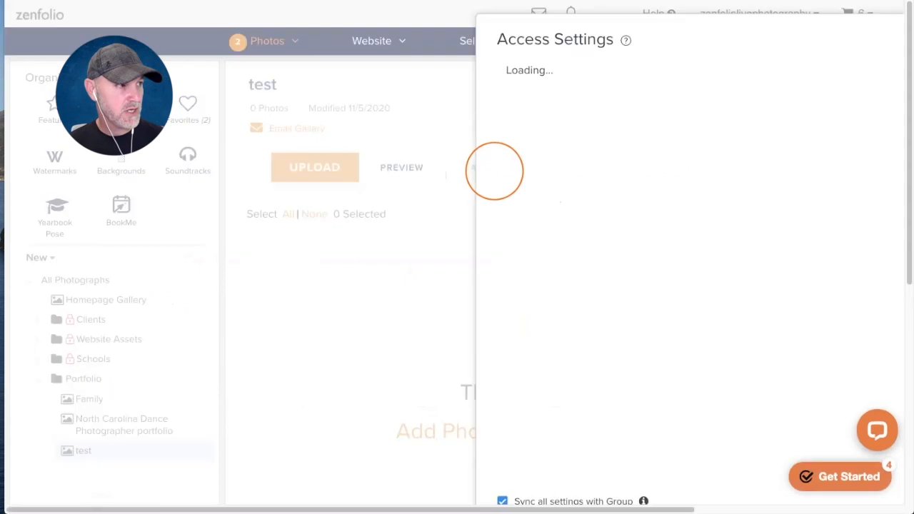
click(243, 112)
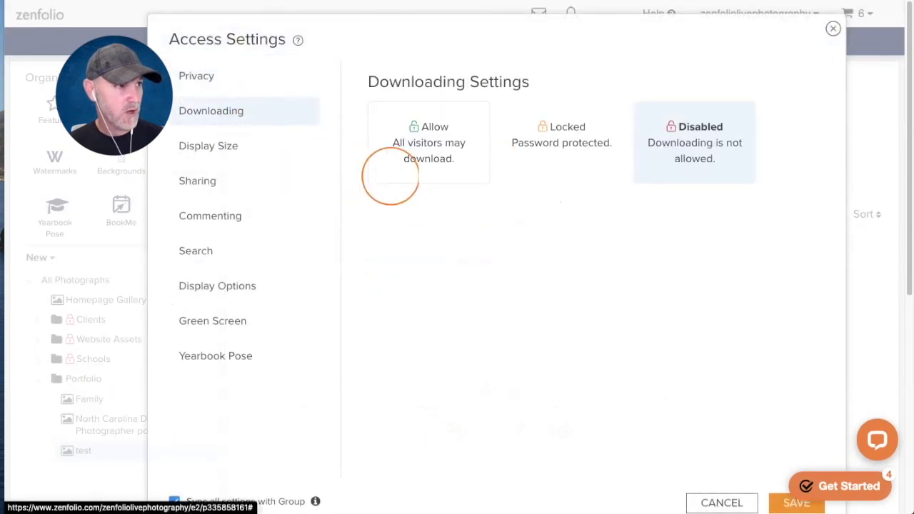
click(238, 146)
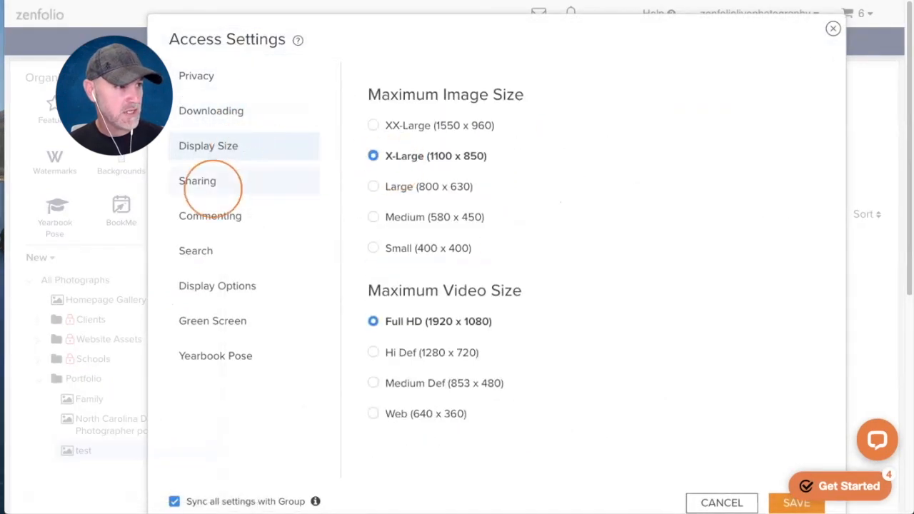
click(207, 252)
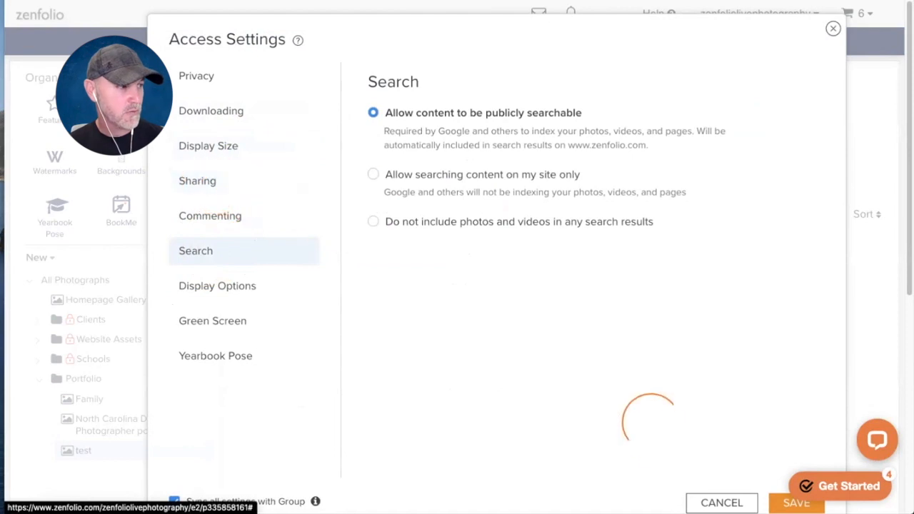
click(208, 182)
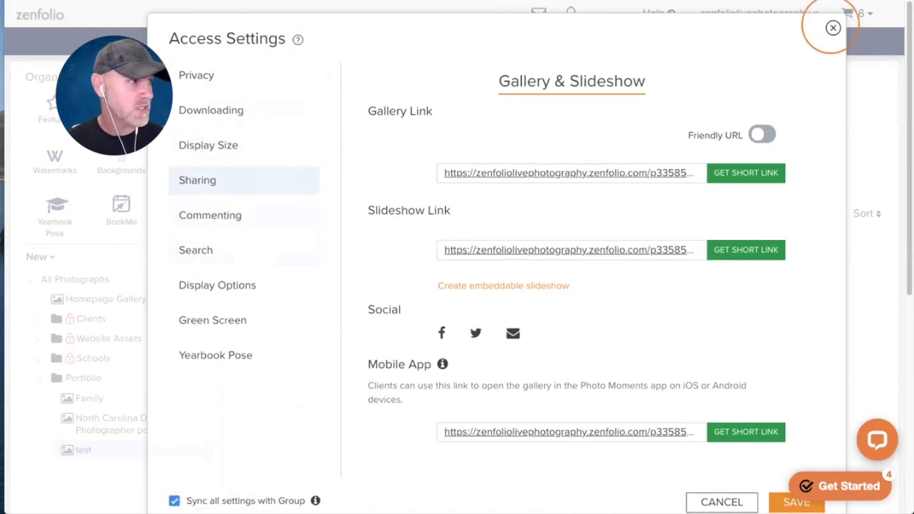
click(832, 29)
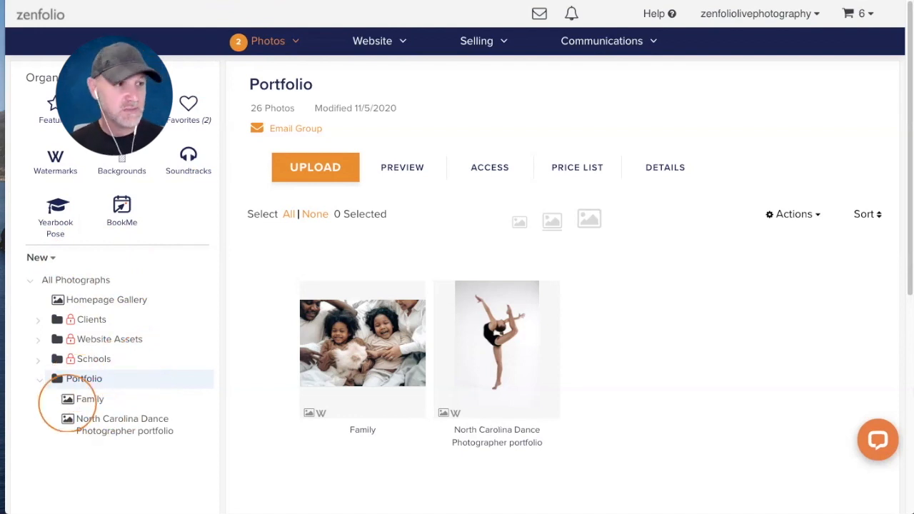
- Rename the Portfolio folder to 'Raleigh NC Photography Portfolio'
click(81, 401)
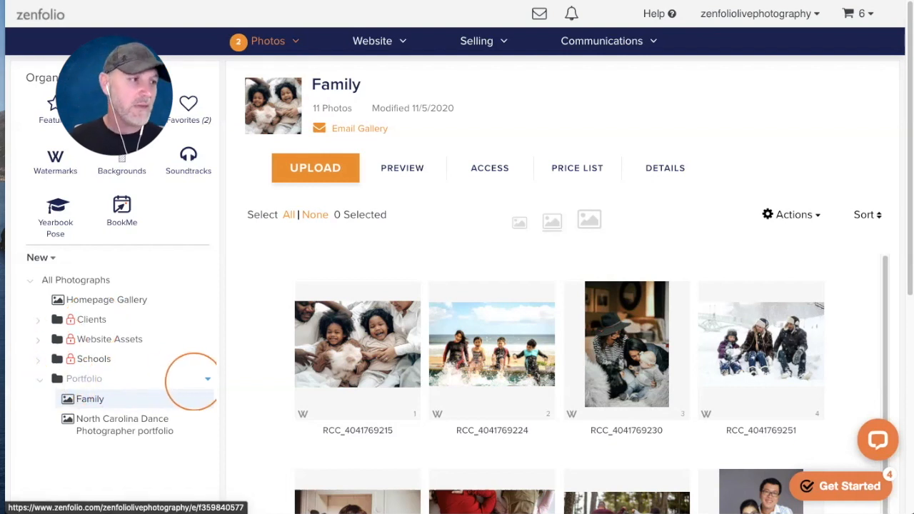
click(207, 379)
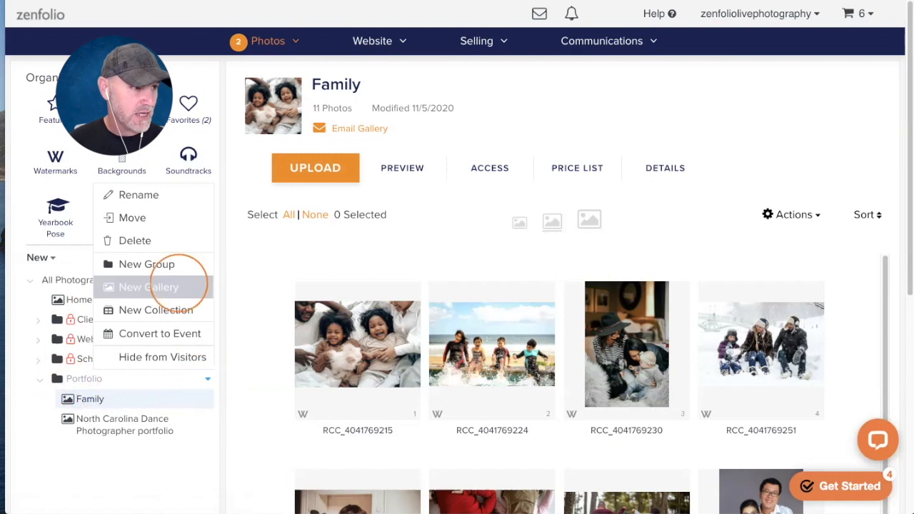
click(148, 195)
text(Raleigh NC)
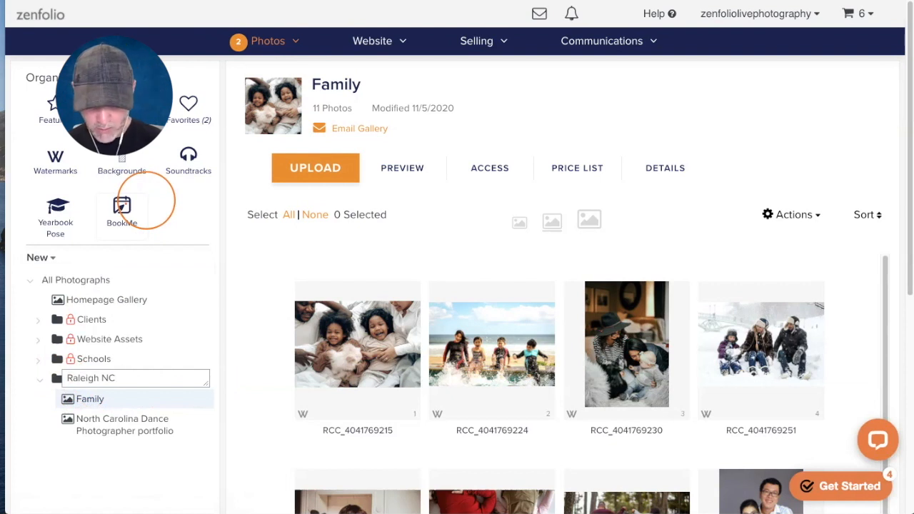
text( Photograph)
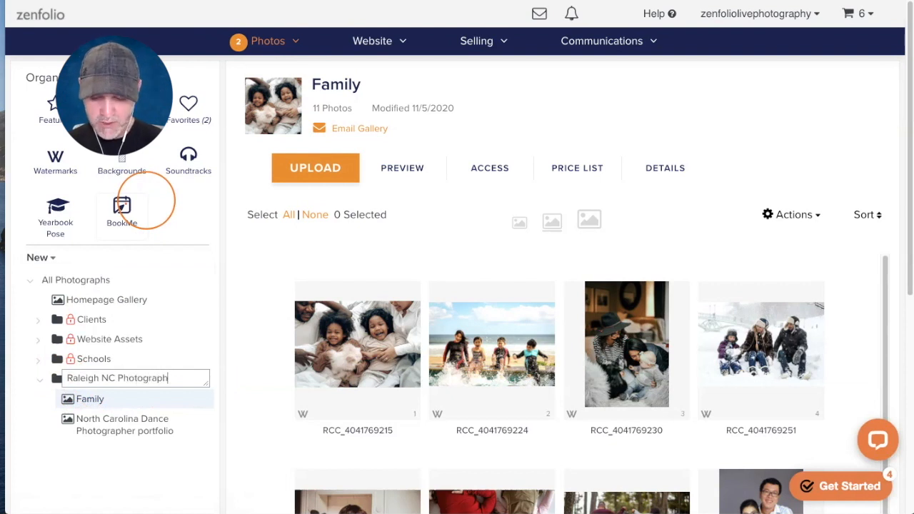
text(y P)
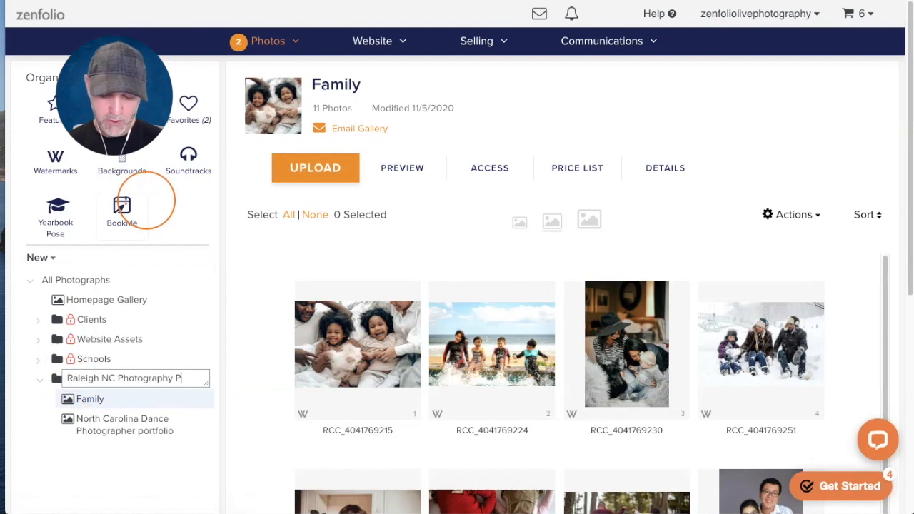
text(ortfolio)
key(Return)
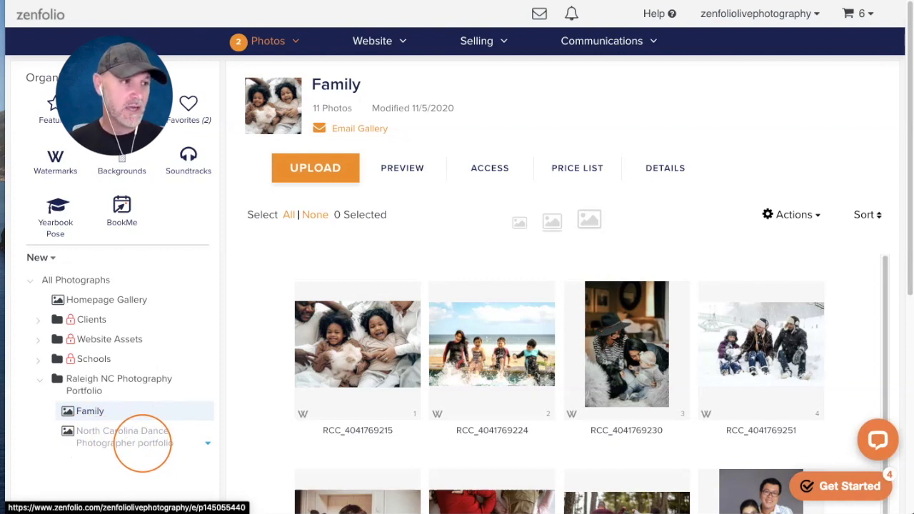
- Rename the Family gallery in Raleigh NC Photography Portfolio to 'North Carolina Family Photography Portfolio'
click(96, 382)
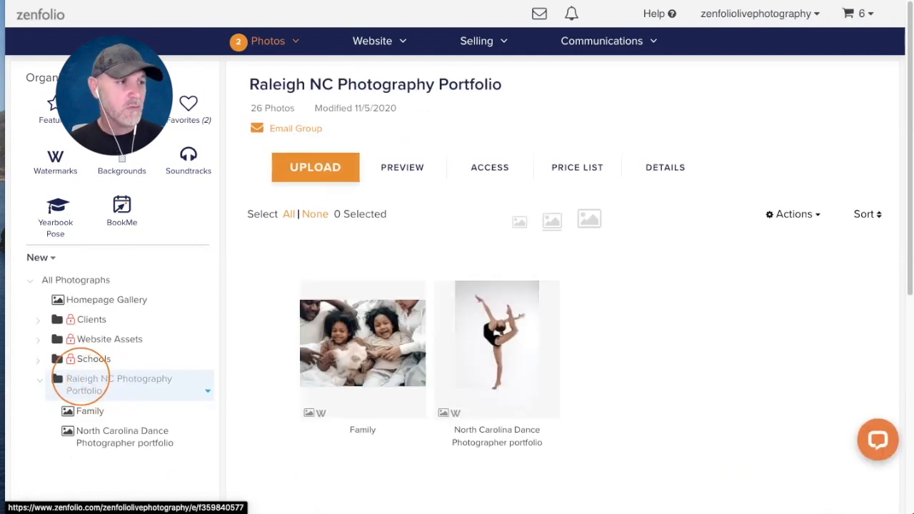
click(99, 410)
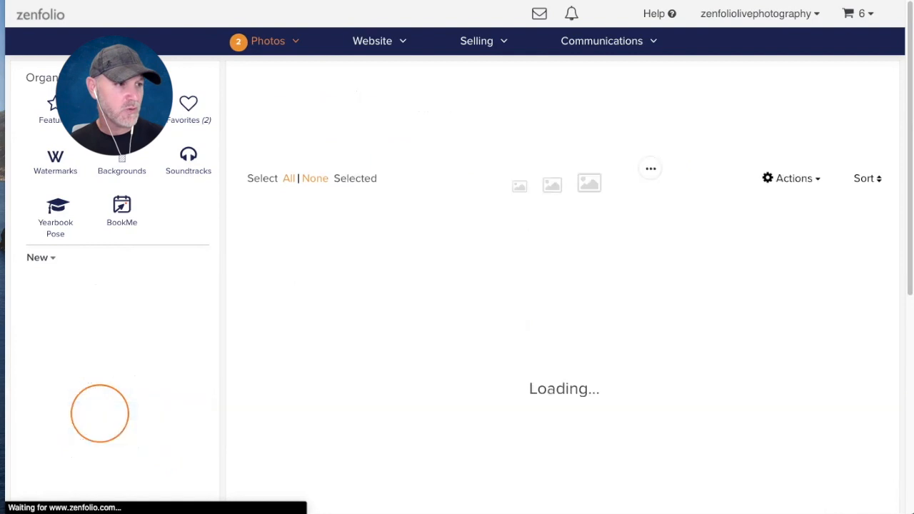
click(207, 411)
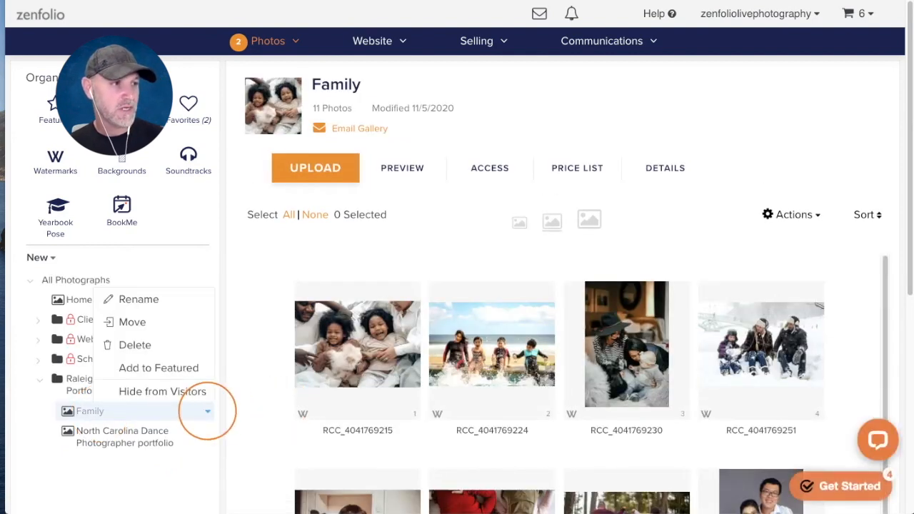
click(163, 302)
text(N)
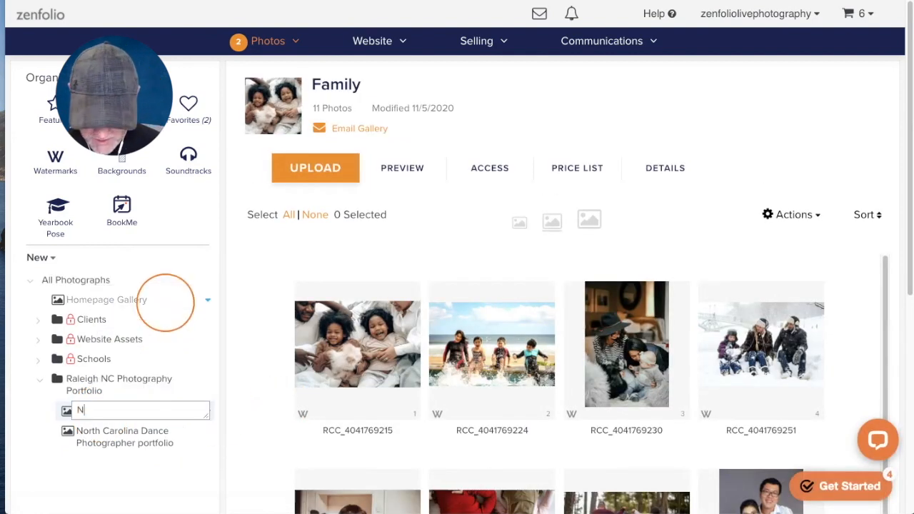
text(orth Caro)
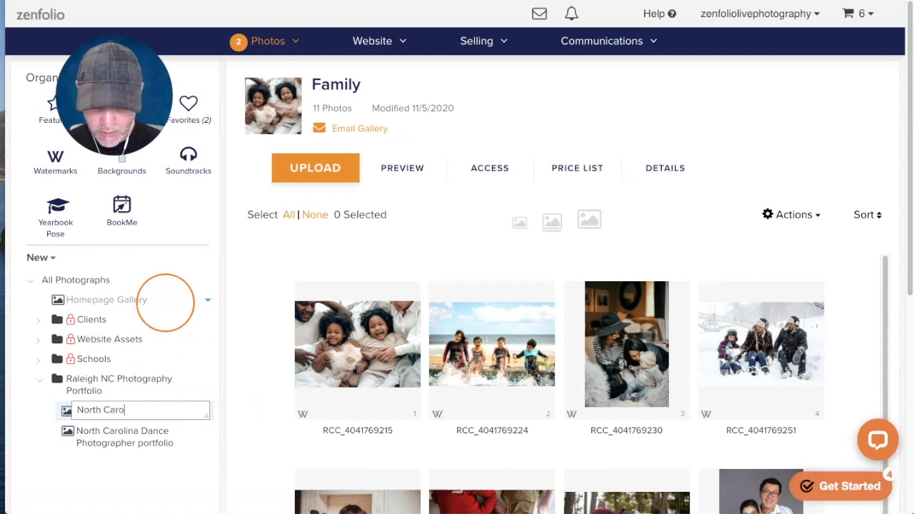
text(lina Fami)
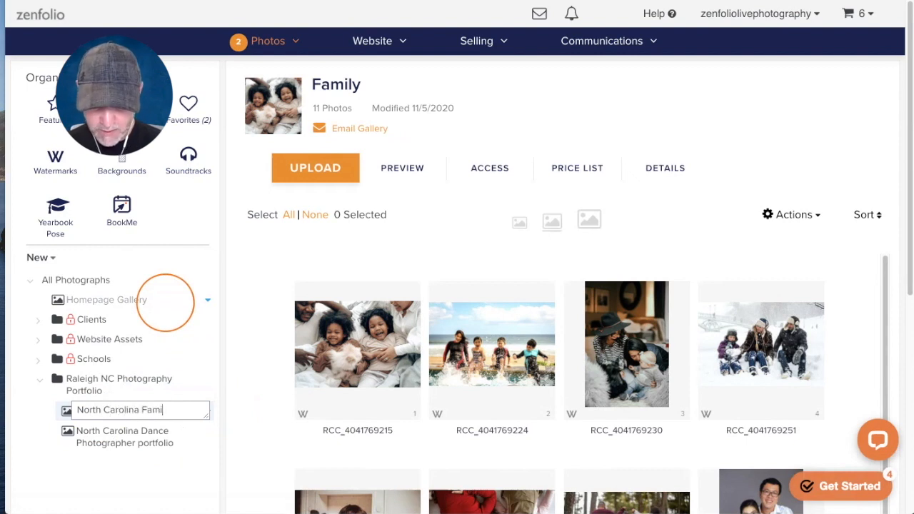
text(ly P)
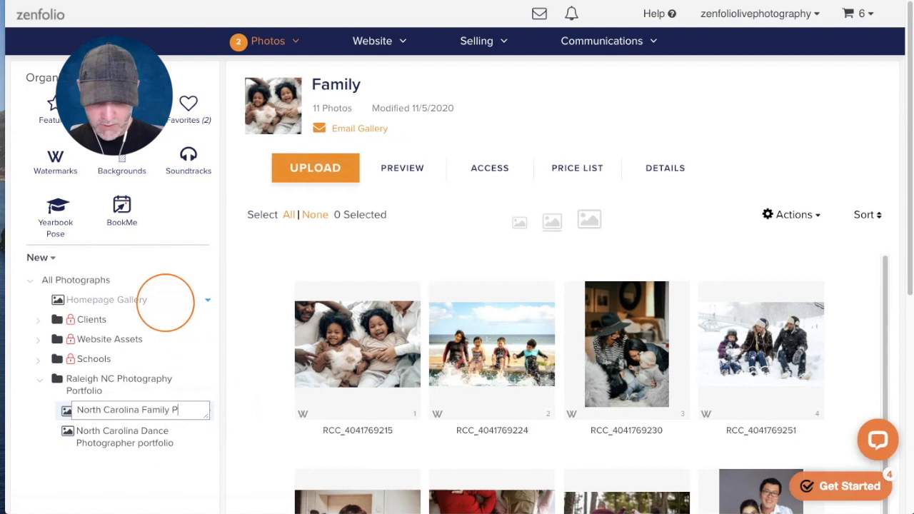
text(hotography P)
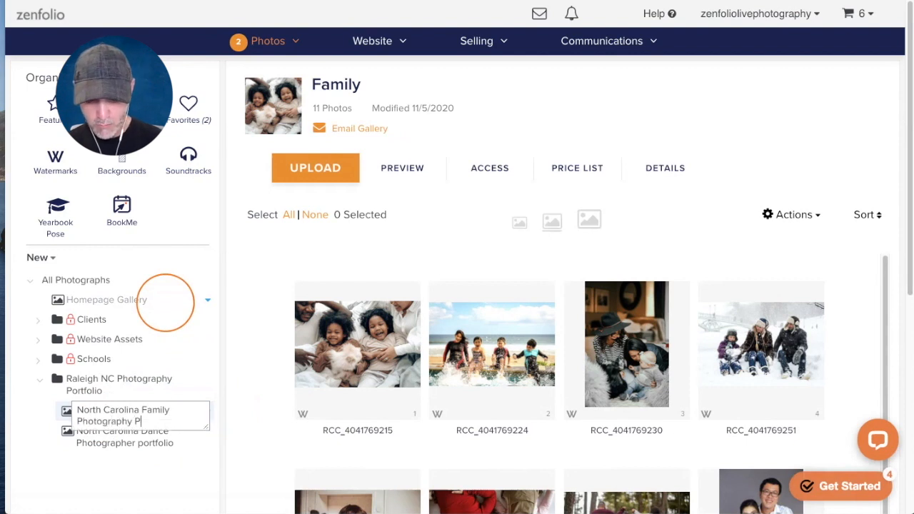
text(ortfolio)
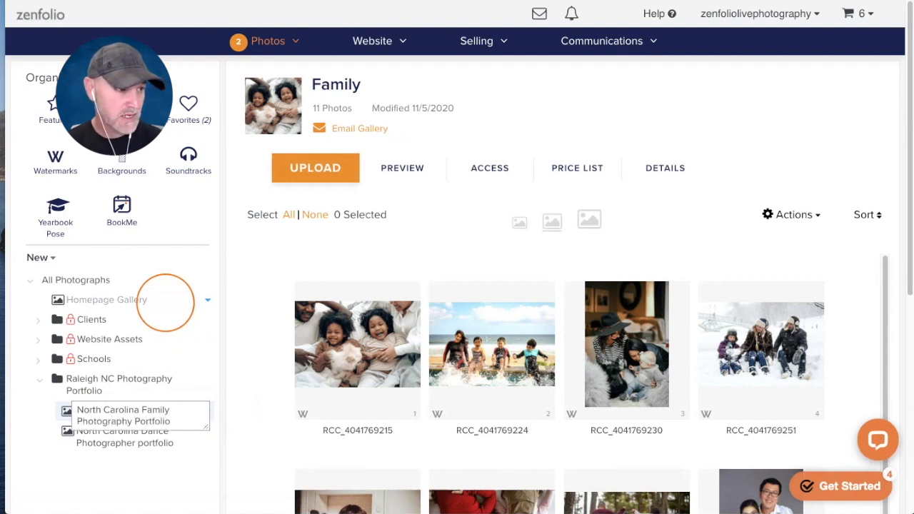
key(Return)
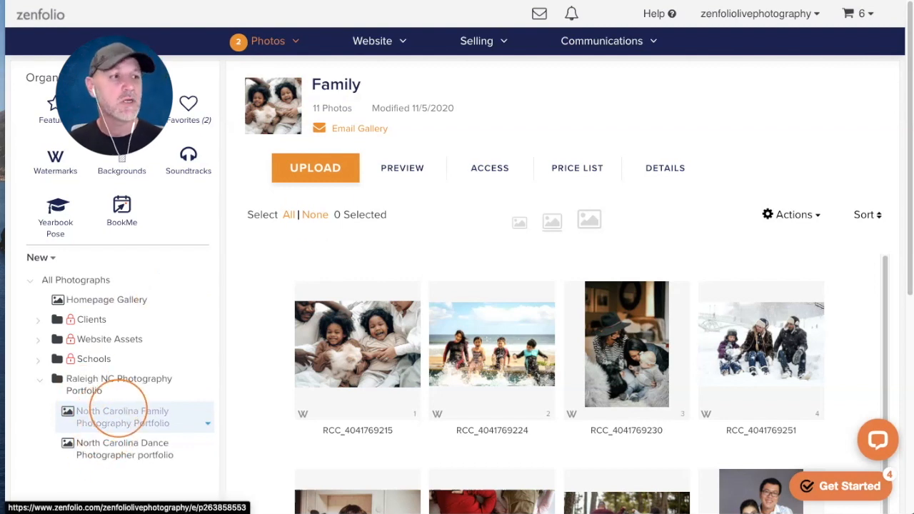
click(100, 378)
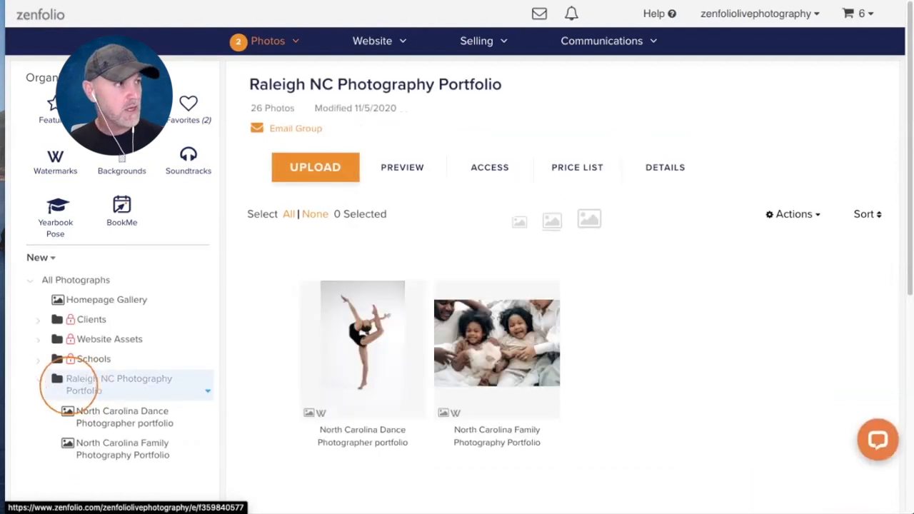
- Begin the Raleigh NC Photography Portfolio group's caption with 'North Carolina photographer'
click(651, 167)
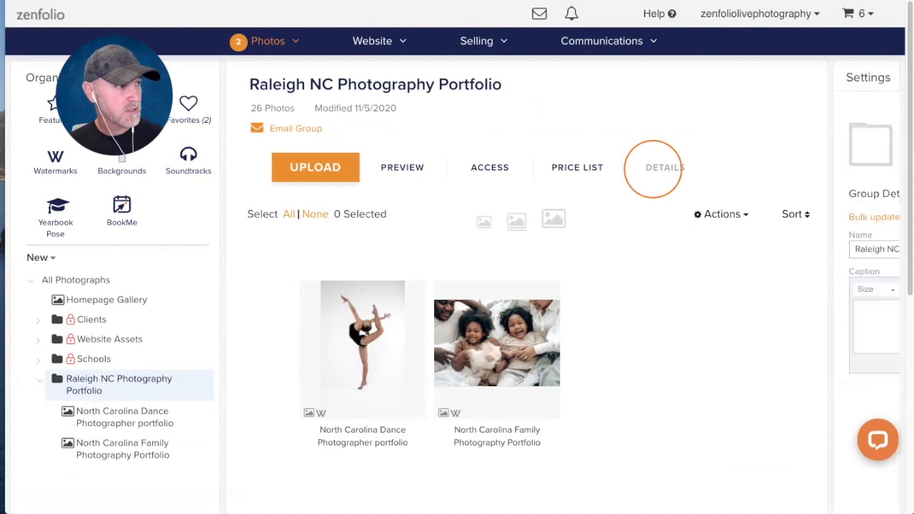
scroll(797, 229, down, 1)
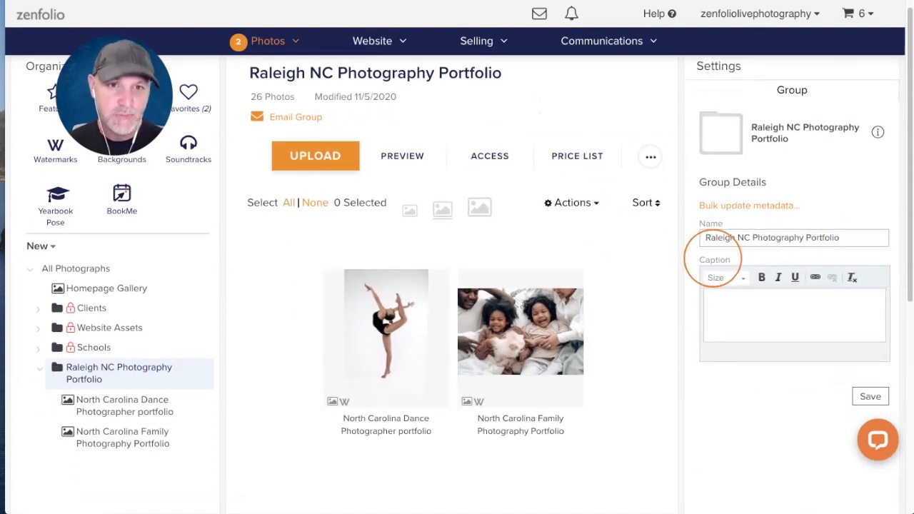
scroll(713, 258, down, 1)
click(720, 287)
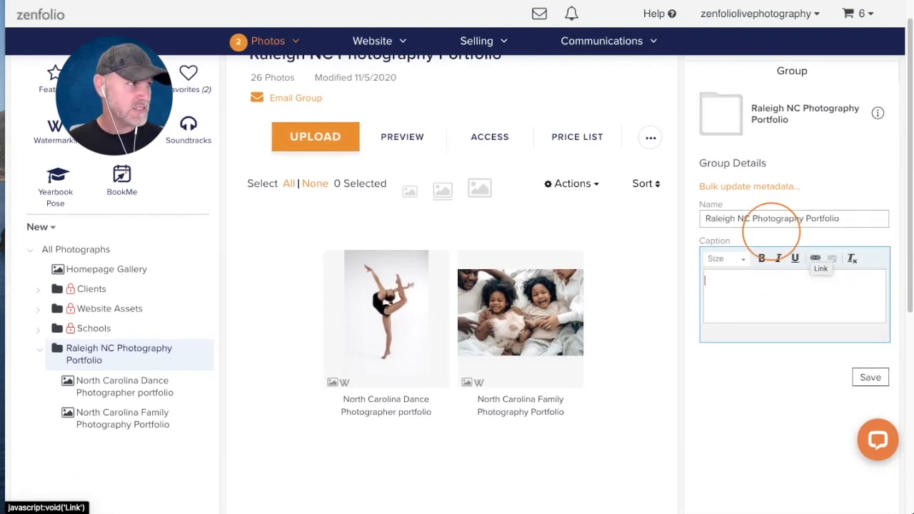
scroll(721, 289, up, 1)
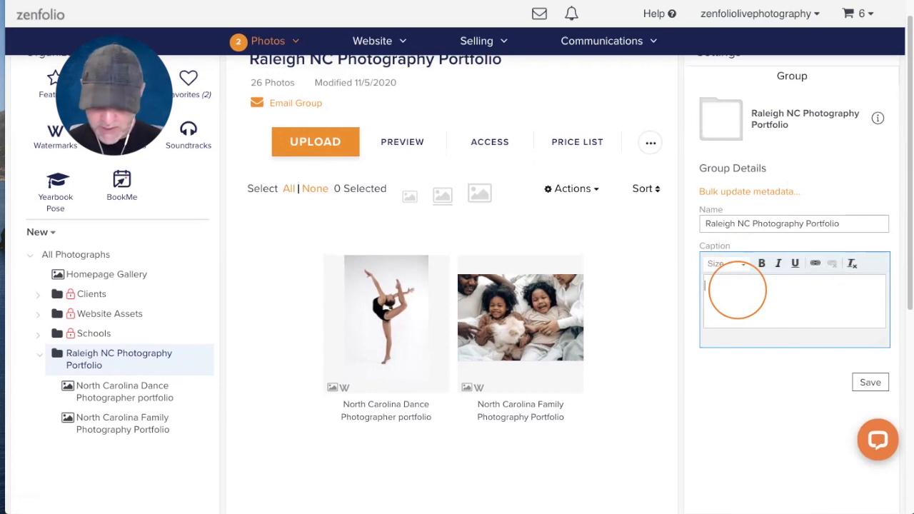
text(North Ca)
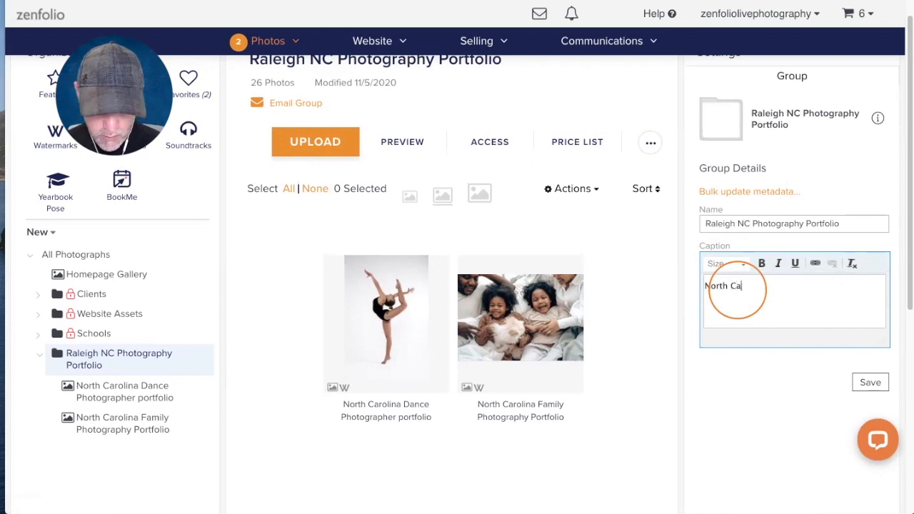
text(rolina phot)
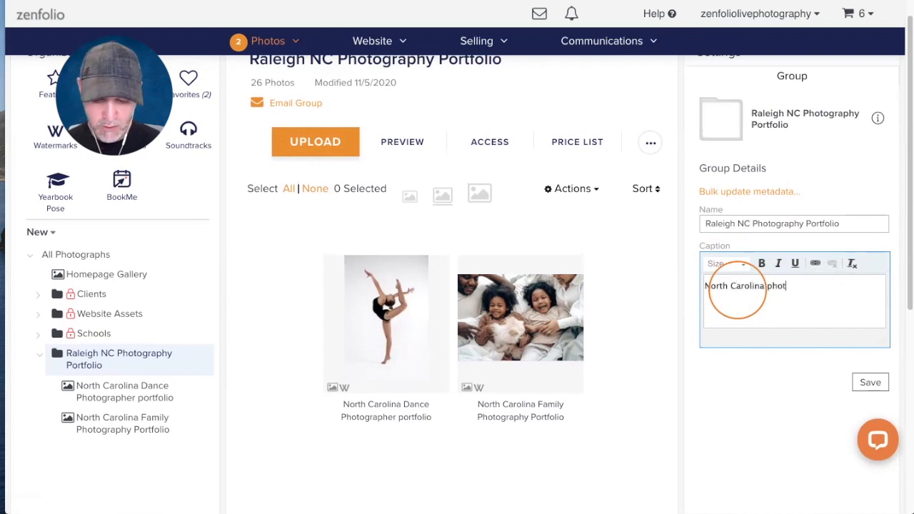
text(ographer)
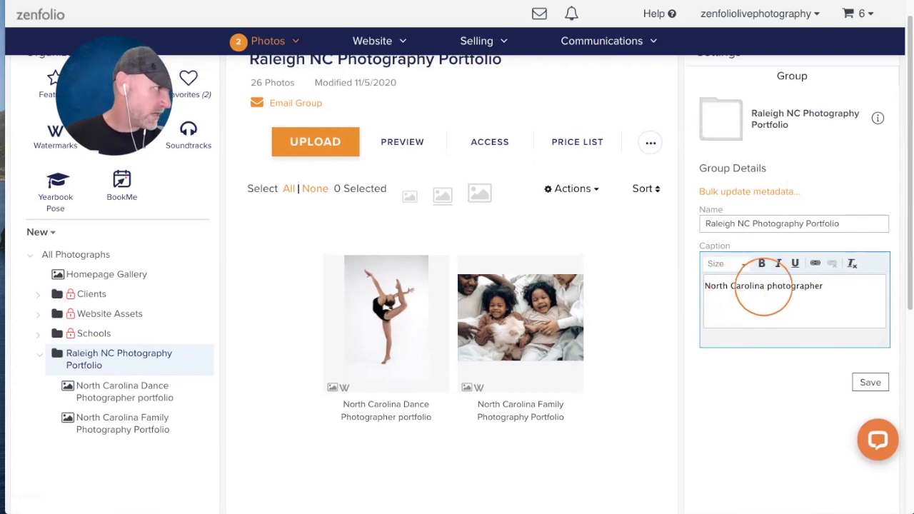
- Capitalise 'Photographer', append 'offering Portraits, Dance Photo & Family Sessions' and save the caption
drag(769, 285, 761, 352)
key(Left)
key(BackSpace)
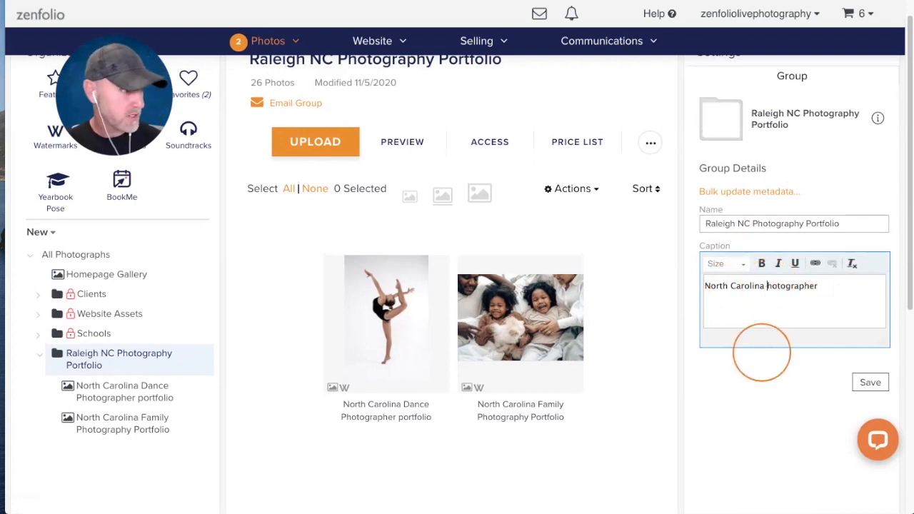
text(P)
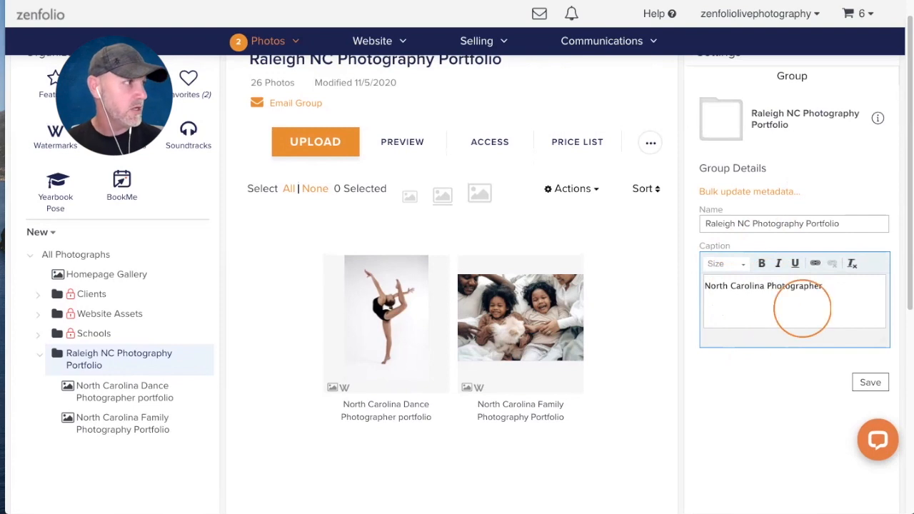
click(800, 306)
text(offering Portraits, Dance )
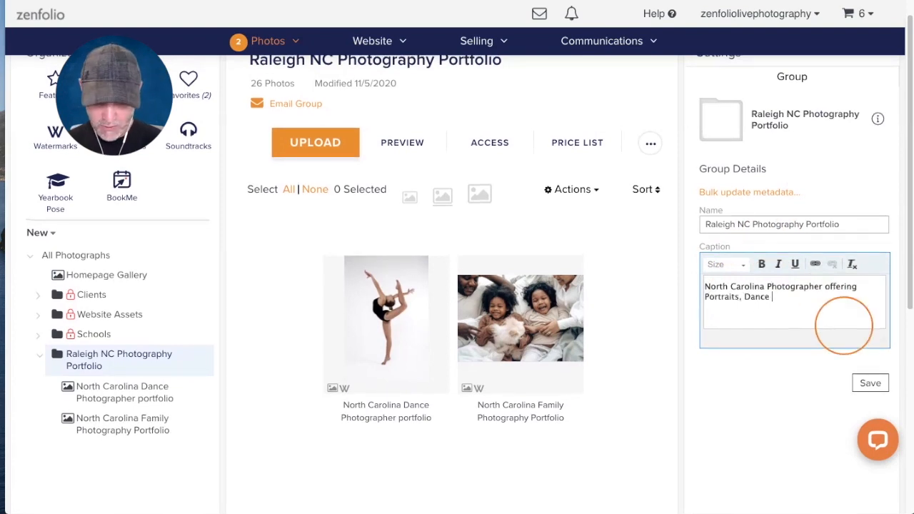
text(Photo & Family)
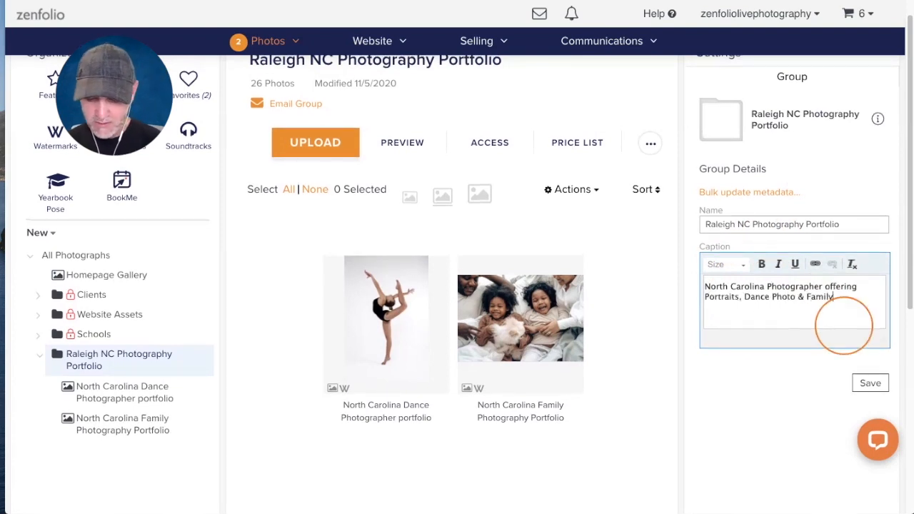
text( Sessions)
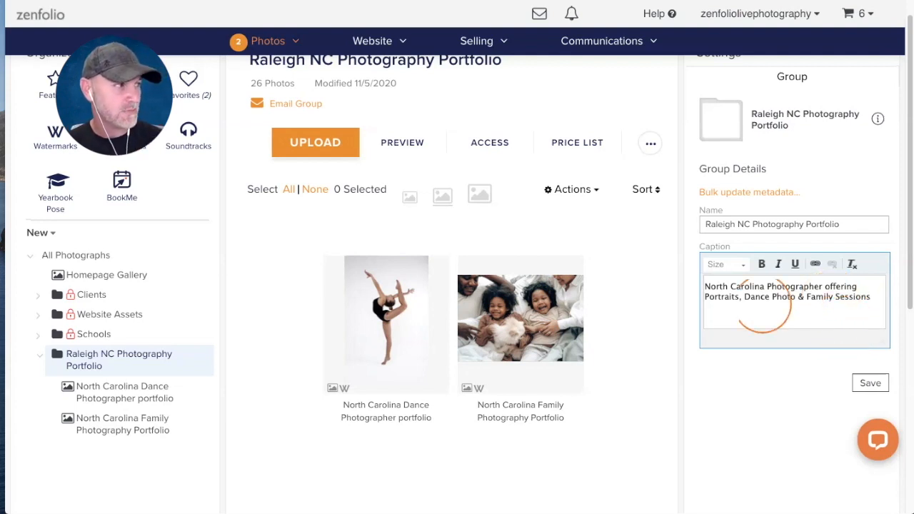
click(870, 382)
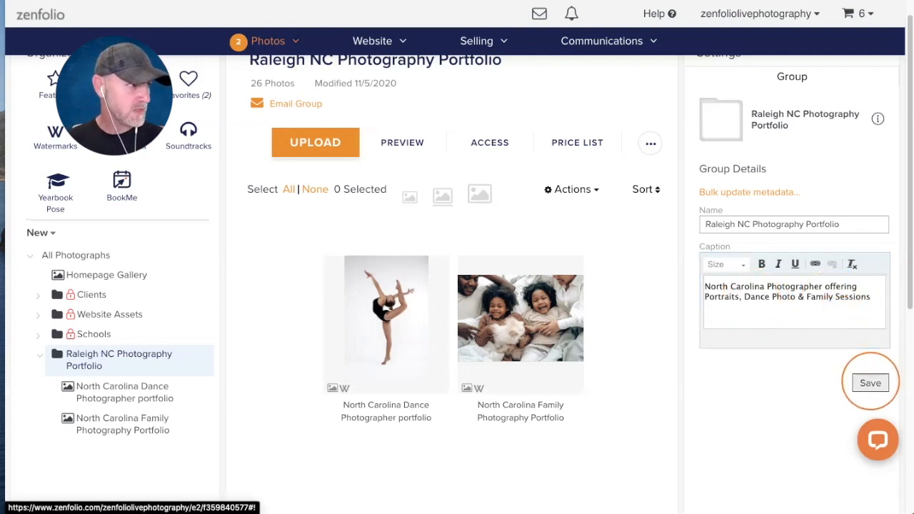
- Open the North Carolina Dance Photographer portfolio gallery's details and type 'click here' as its caption
scroll(125, 386, down, 1)
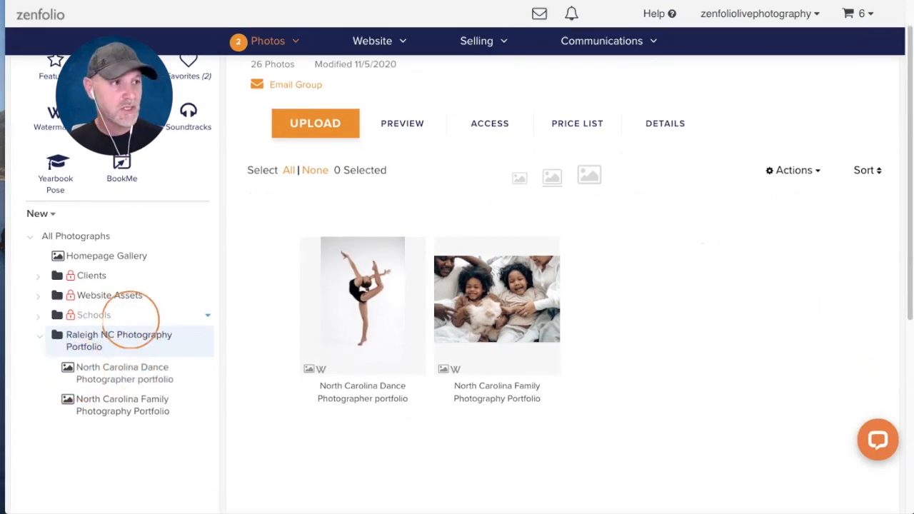
click(103, 372)
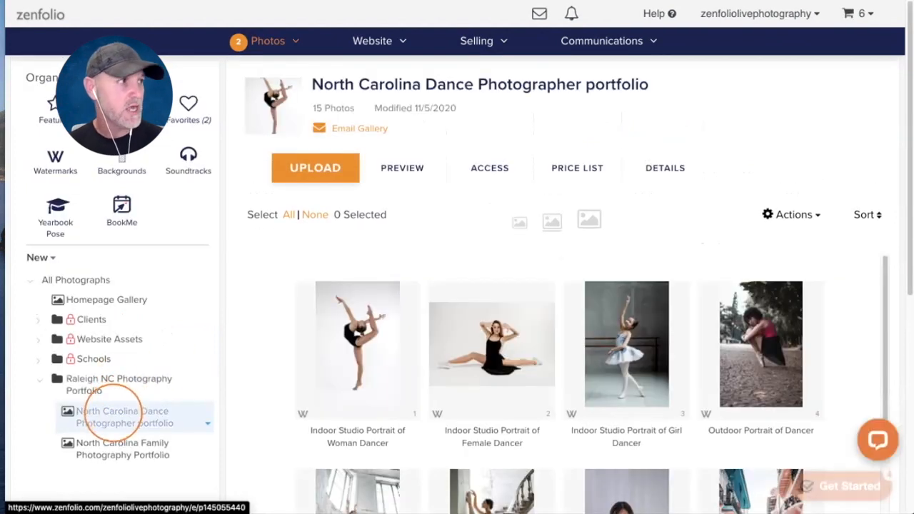
click(652, 166)
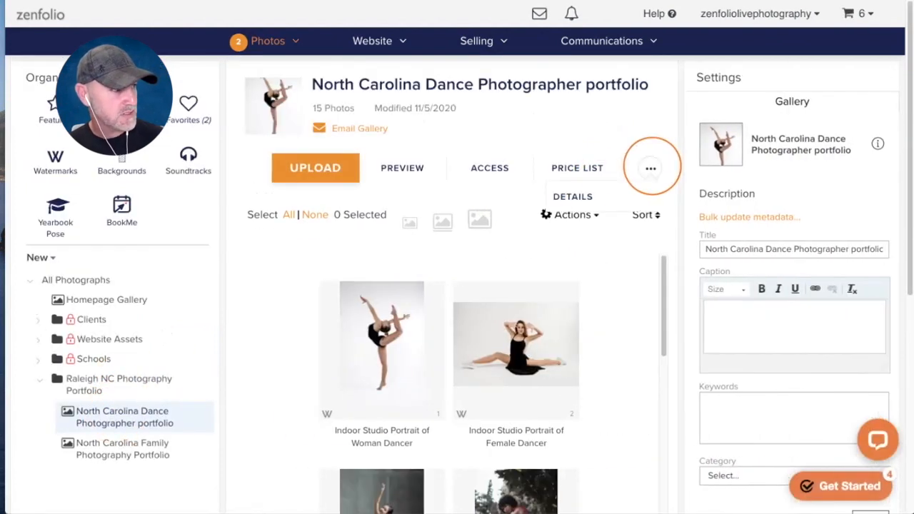
scroll(761, 149, down, 3)
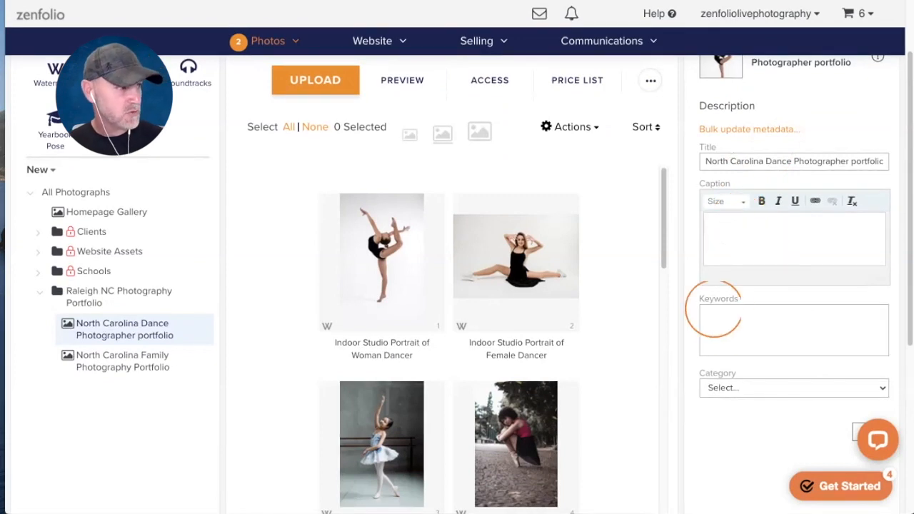
scroll(728, 314, up, 1)
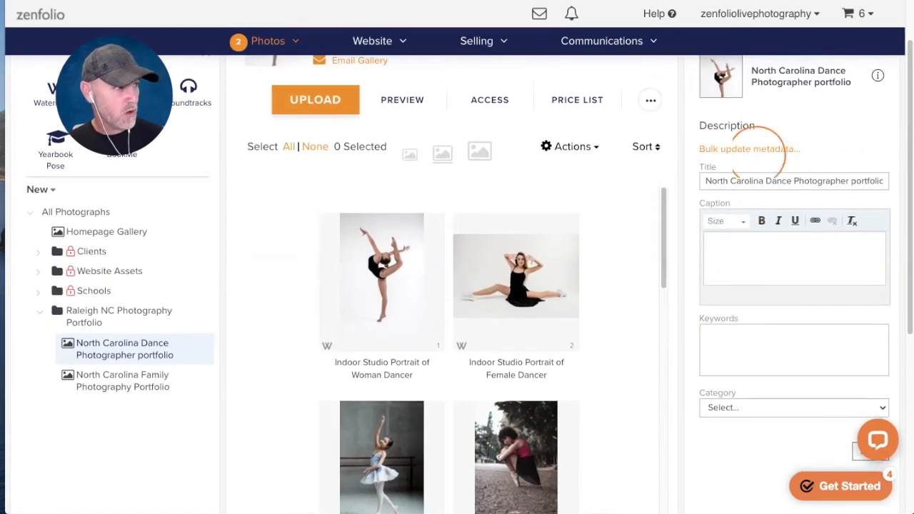
click(725, 245)
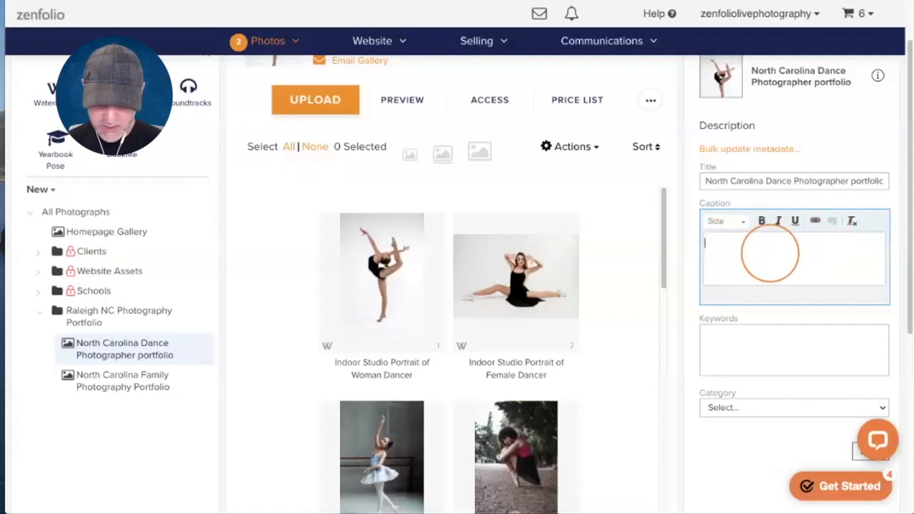
text(click here)
- Select the caption text 'click here' and start turning it into a link
drag(746, 244, 705, 244)
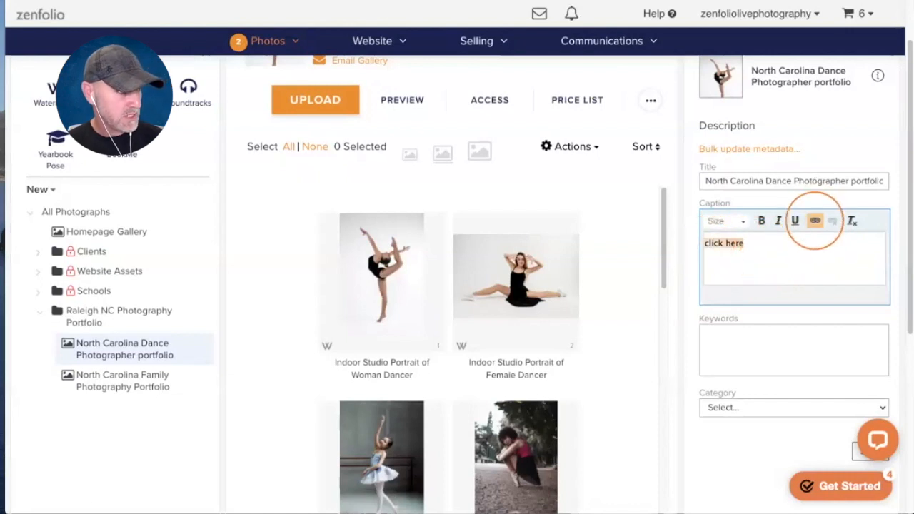
click(814, 220)
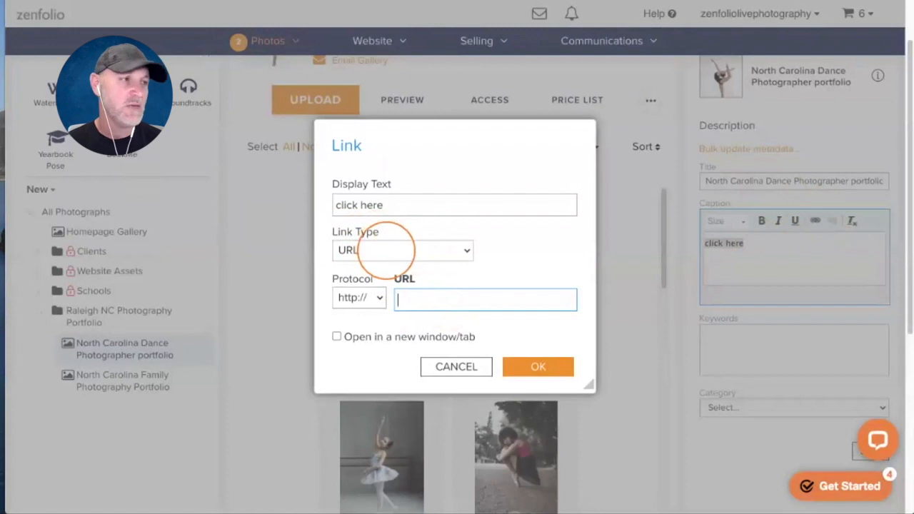
- Make 'click here' an e-mail link with subject 'Dancer Portraits', an interest message, opening in a new window
click(387, 250)
click(352, 280)
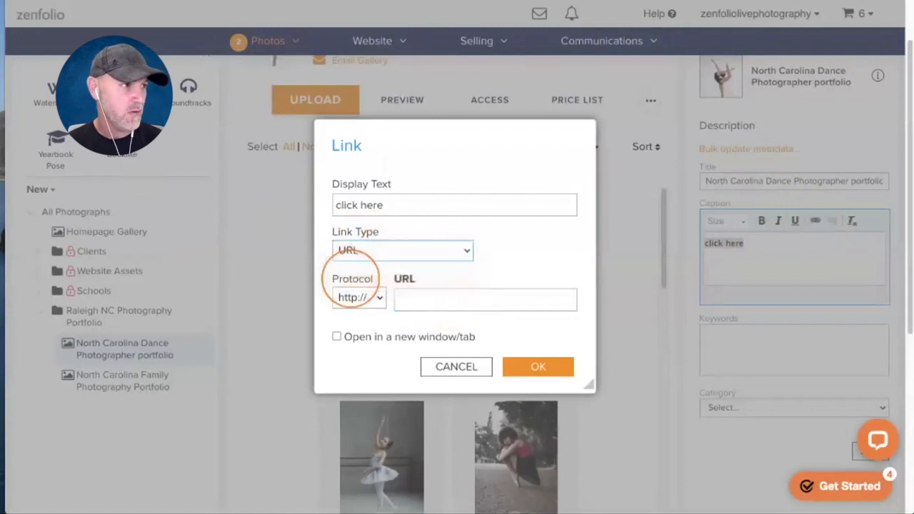
click(347, 254)
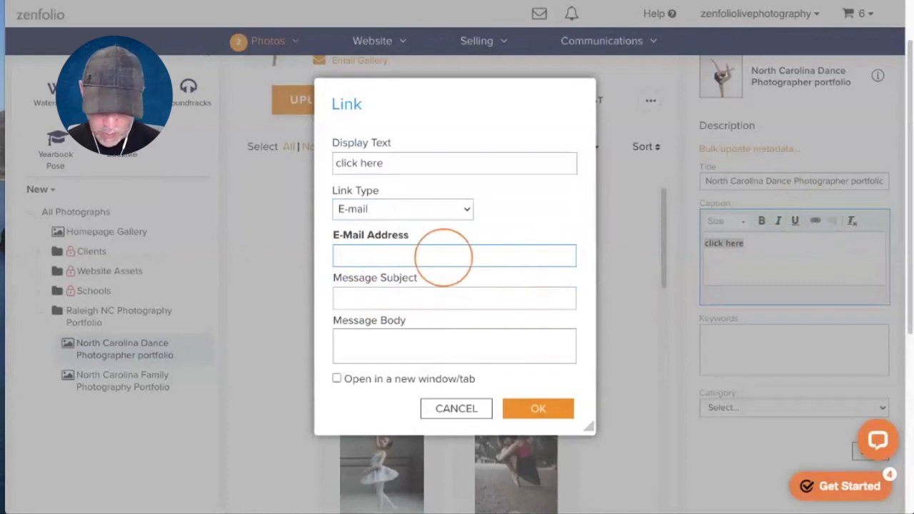
text(zen@zen.com)
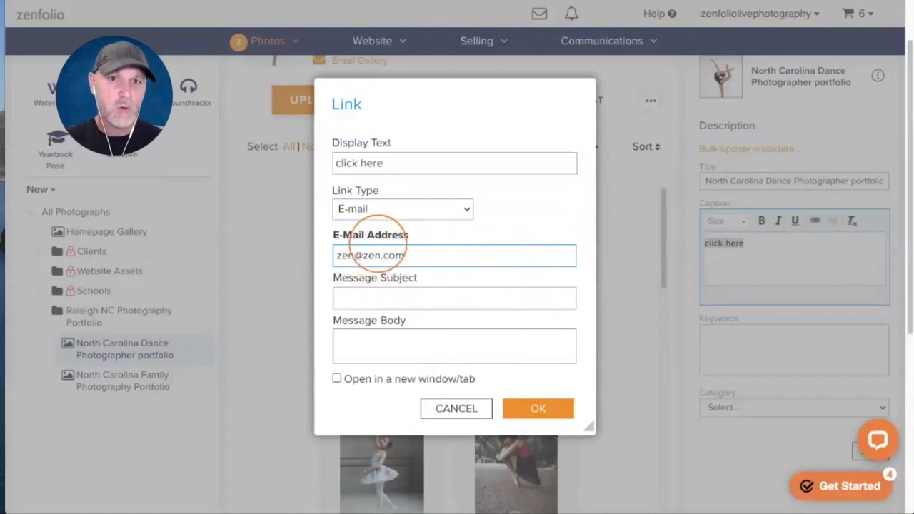
click(370, 298)
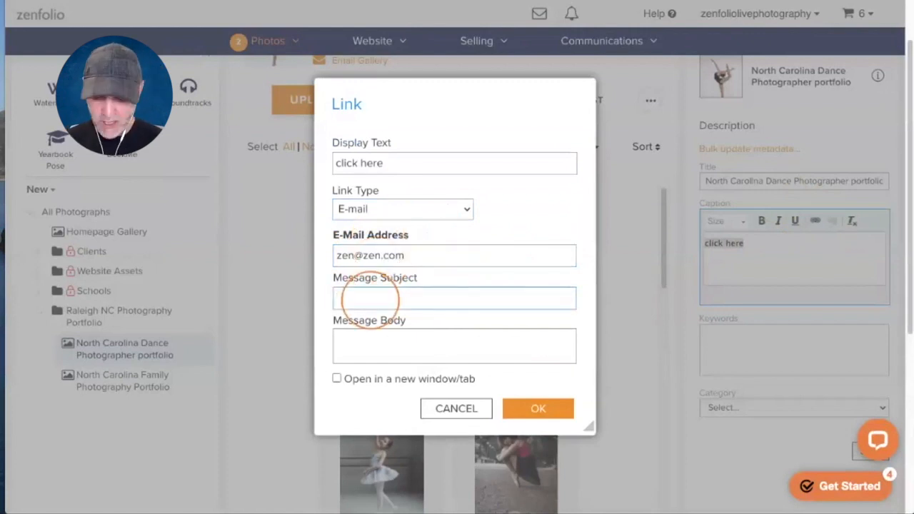
text(Dancer Portraits)
click(369, 350)
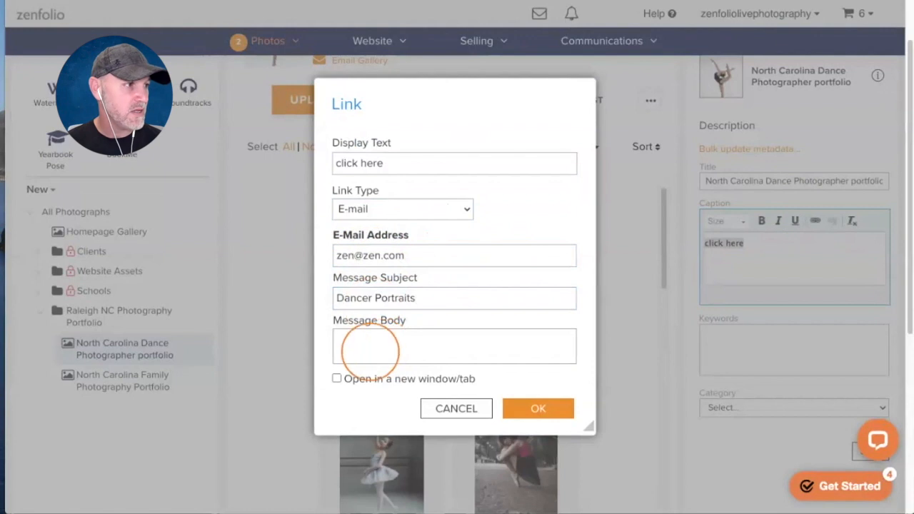
text(Hi)
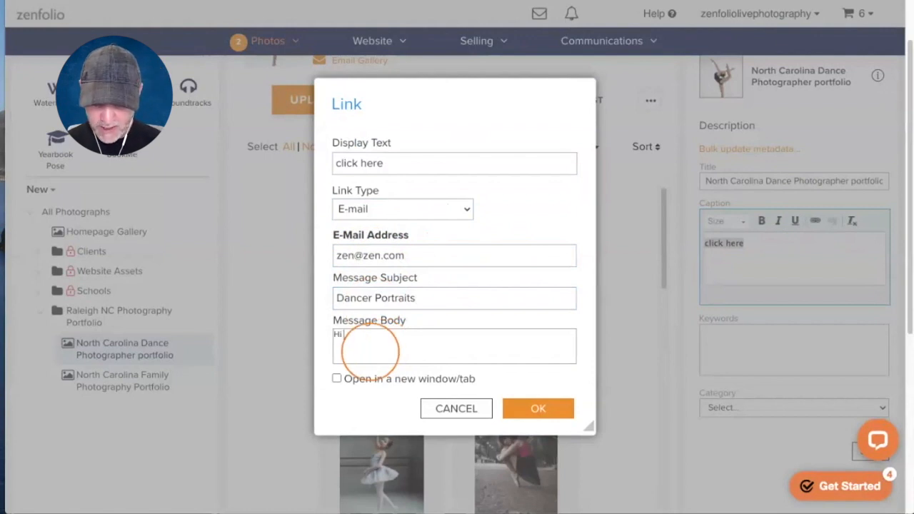
text( I am interest)
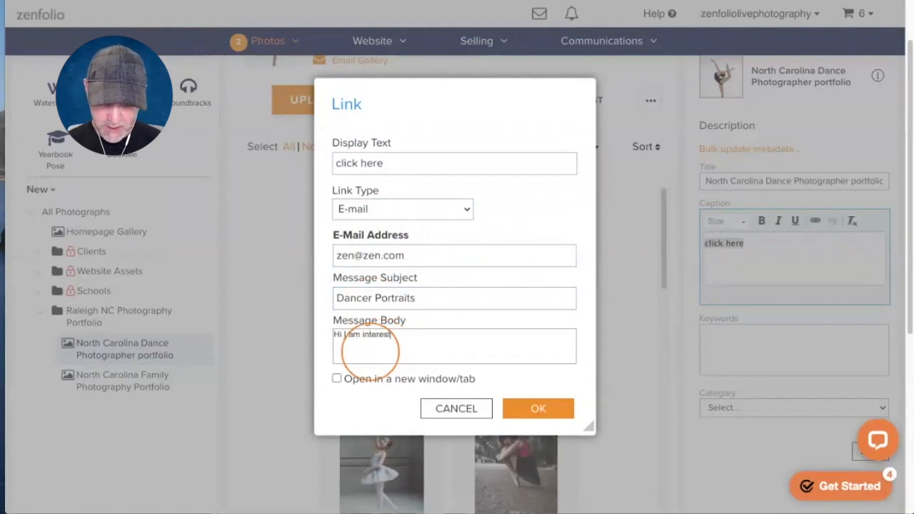
text(ed in having)
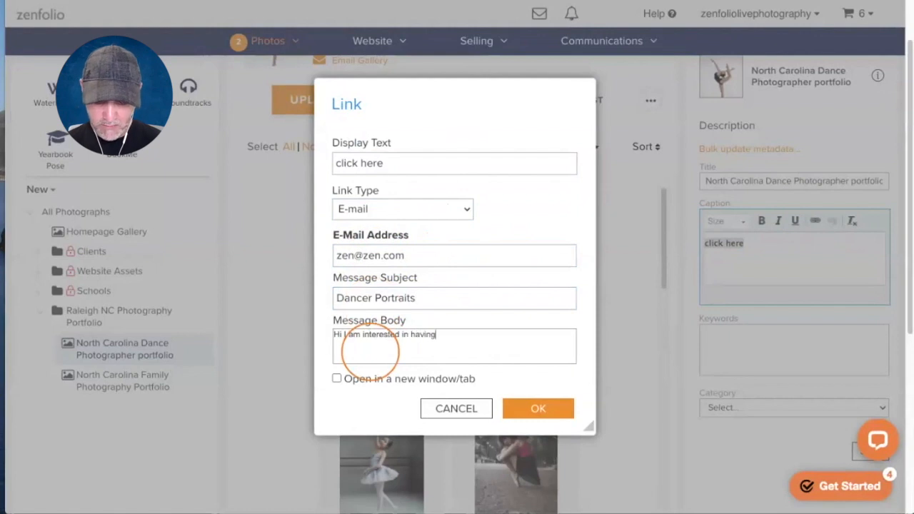
text( my photos taken)
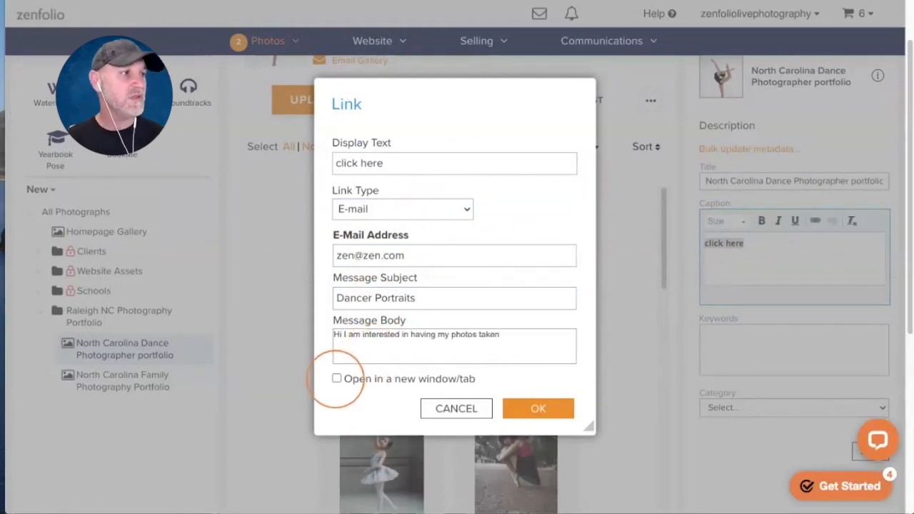
click(336, 378)
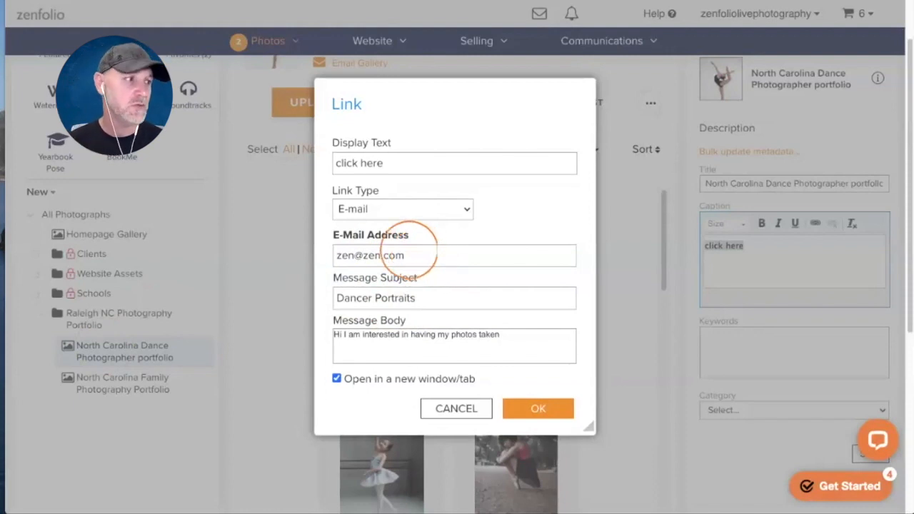
click(537, 407)
click(741, 247)
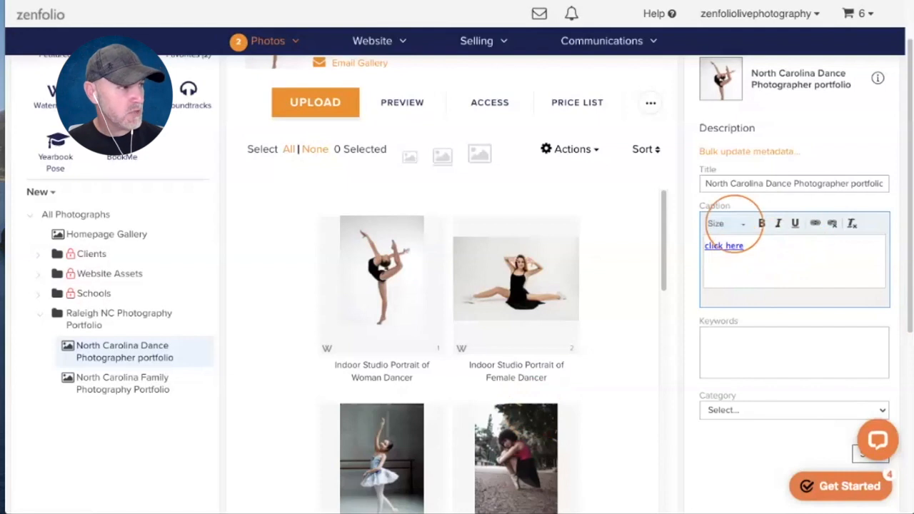
click(730, 343)
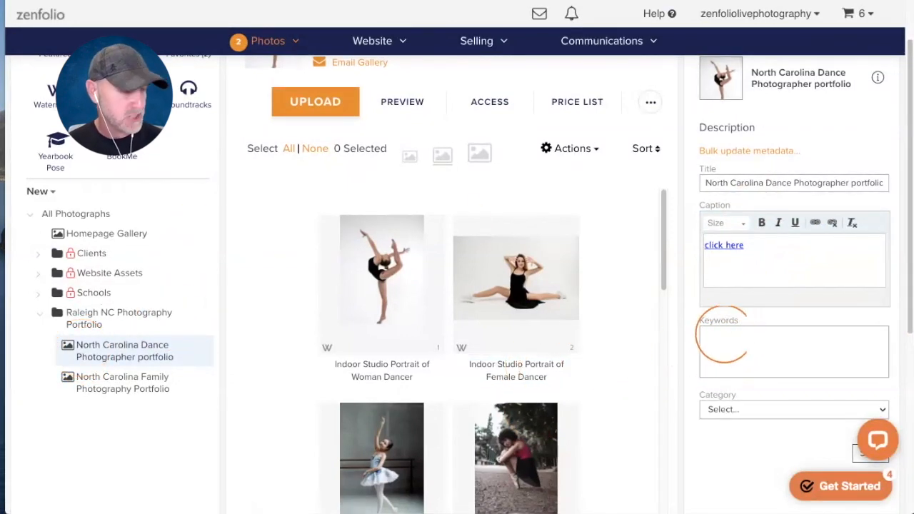
- Enter the gallery keywords dance, photography, "dancer portraits" and "Ballet Photos"
text(dance,photograph)
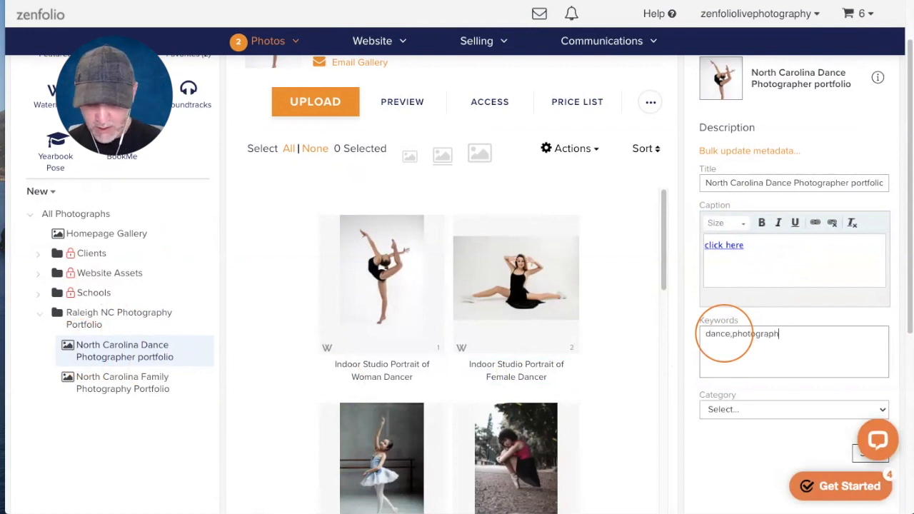
text(y,)
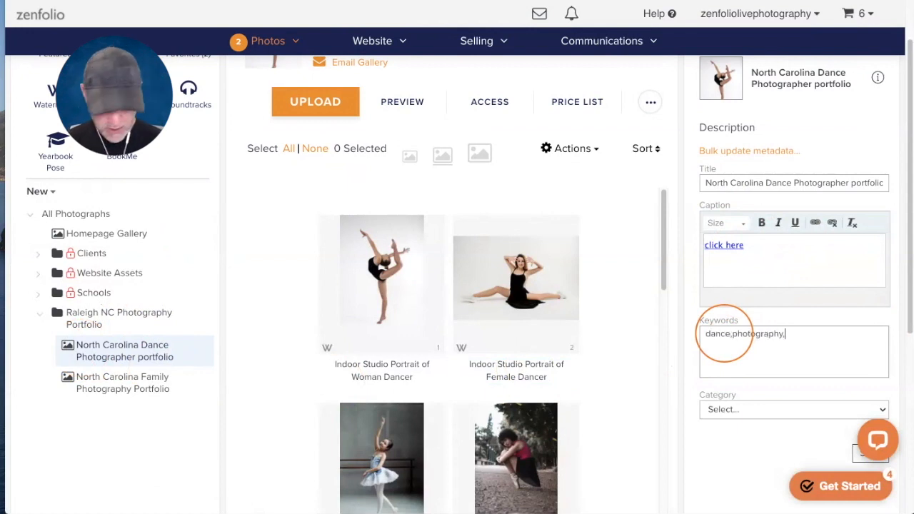
key(super+plus)
key(super+plus)
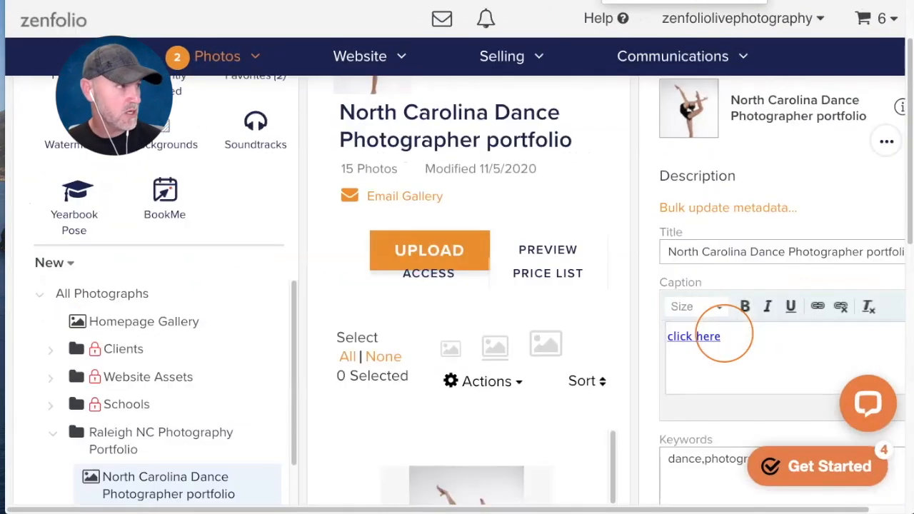
scroll(723, 333, down, 1)
scroll(724, 333, down, 2)
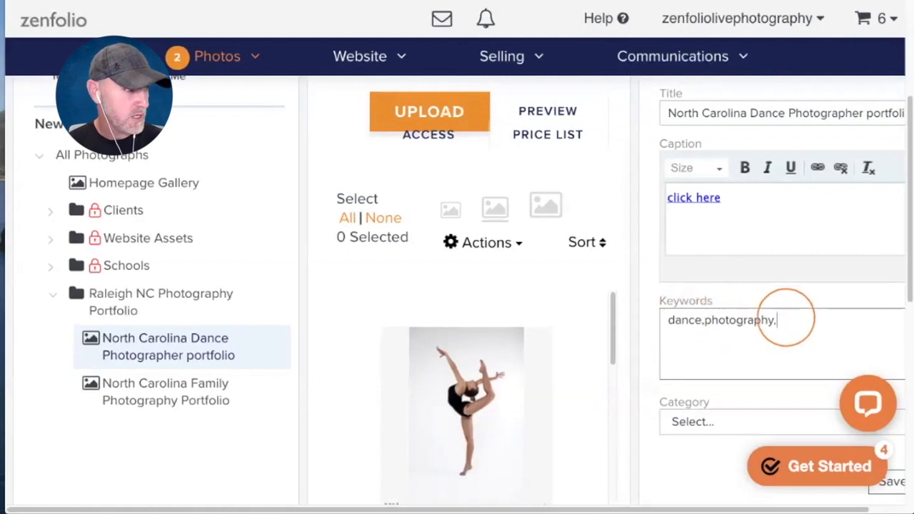
text("dancer portrai)
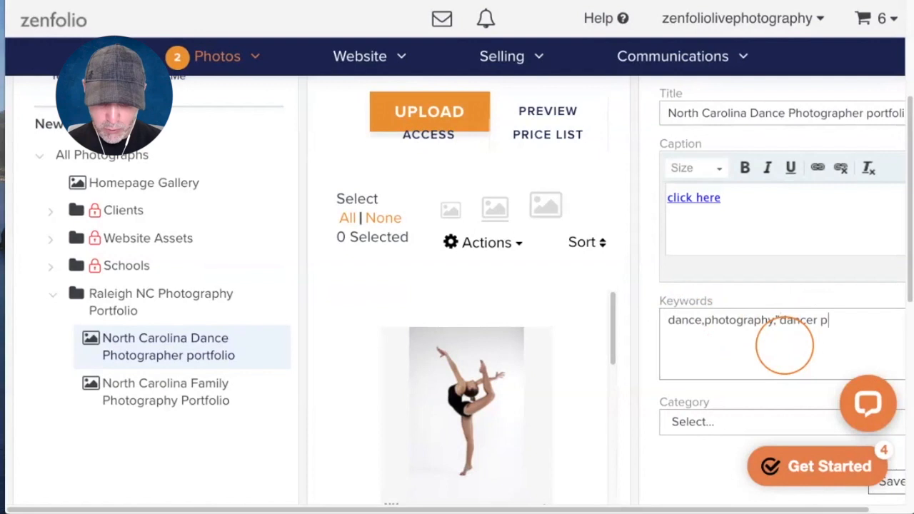
text(","Ballet)
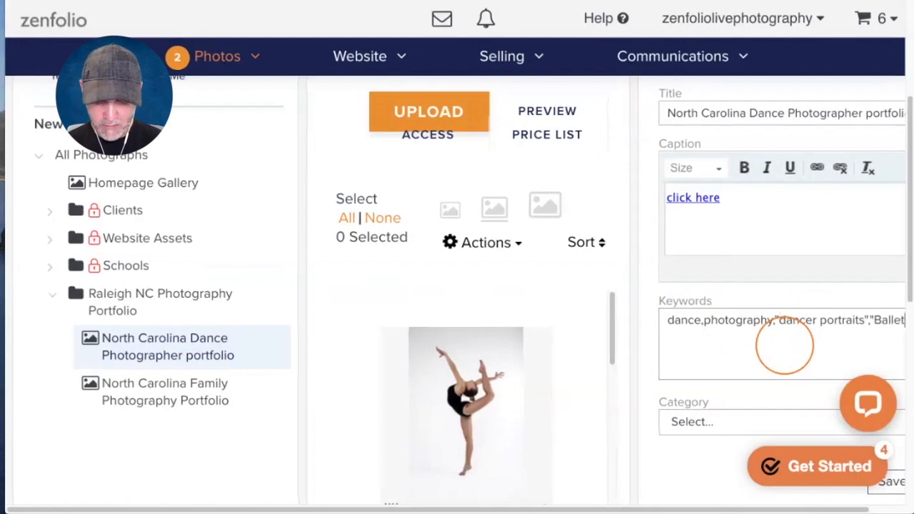
text( Photos")
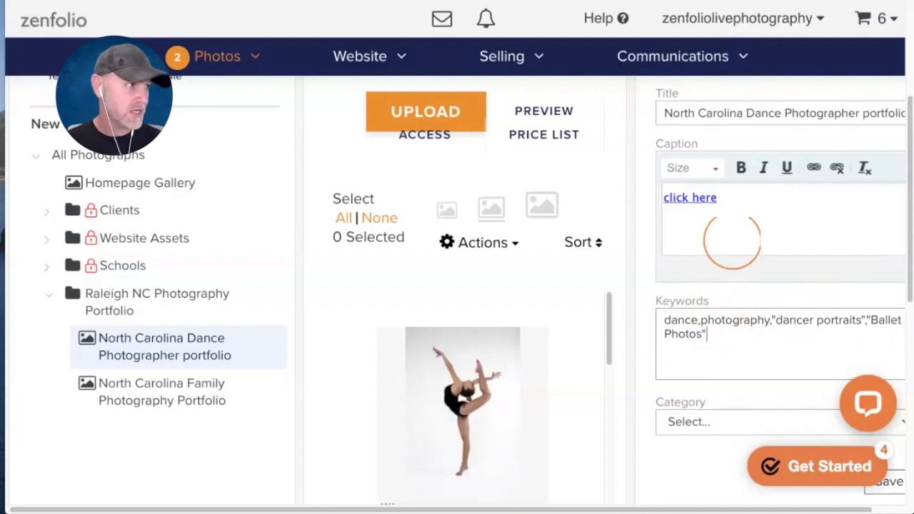
scroll(732, 243, down, 3)
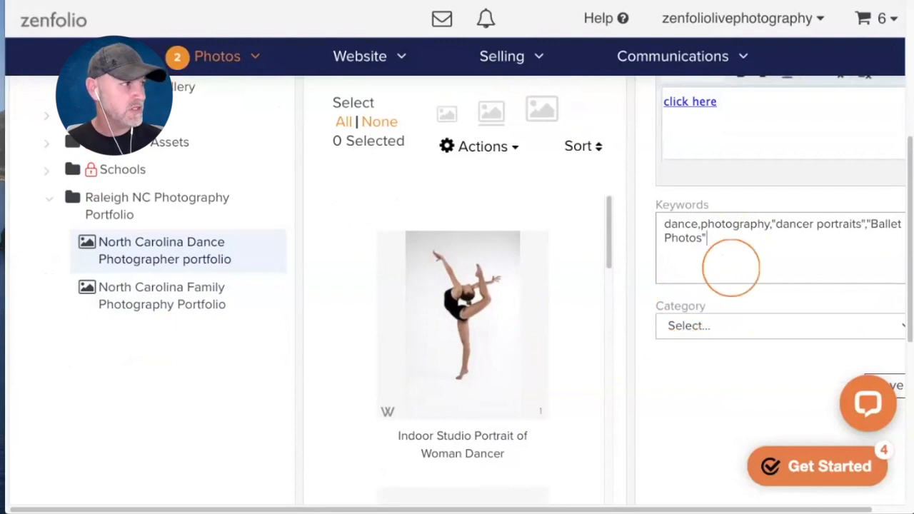
scroll(731, 267, down, 1)
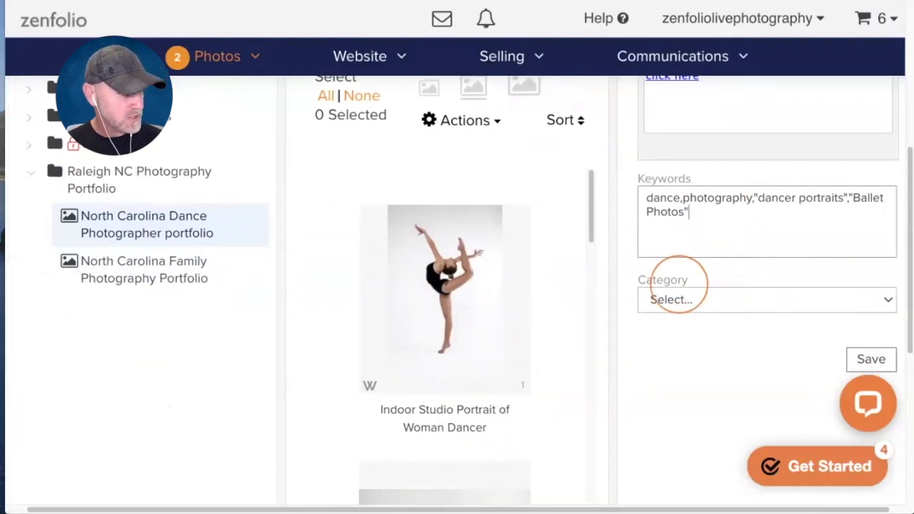
- Set the Dance gallery's Category to People and Subcategory to Portraits, then save
scroll(712, 288, down, 1)
click(712, 277)
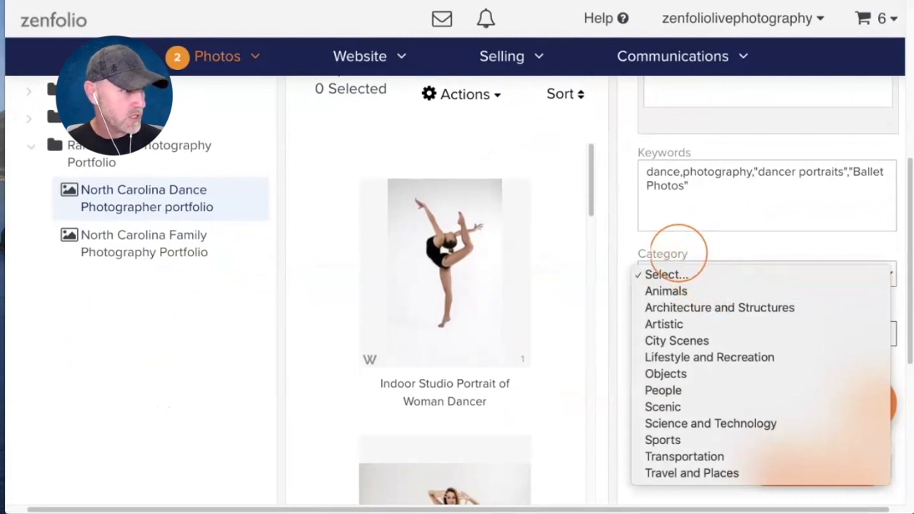
click(664, 391)
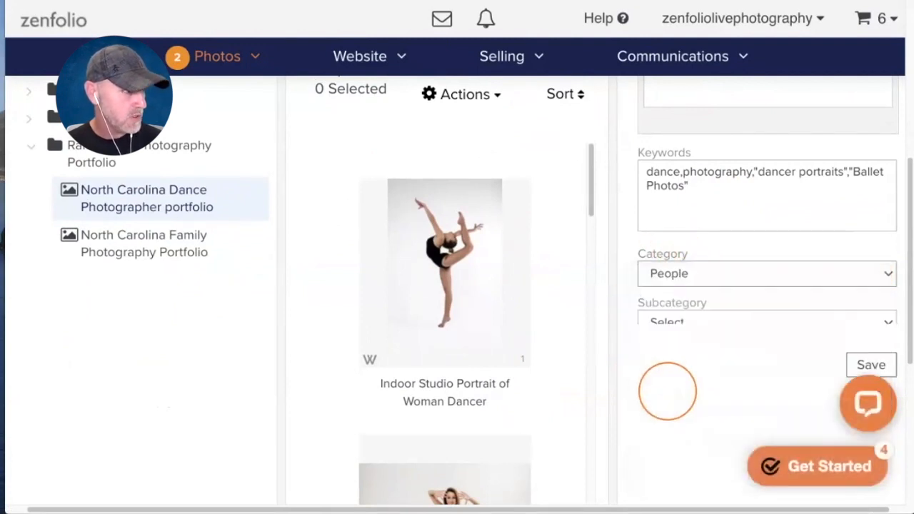
click(712, 323)
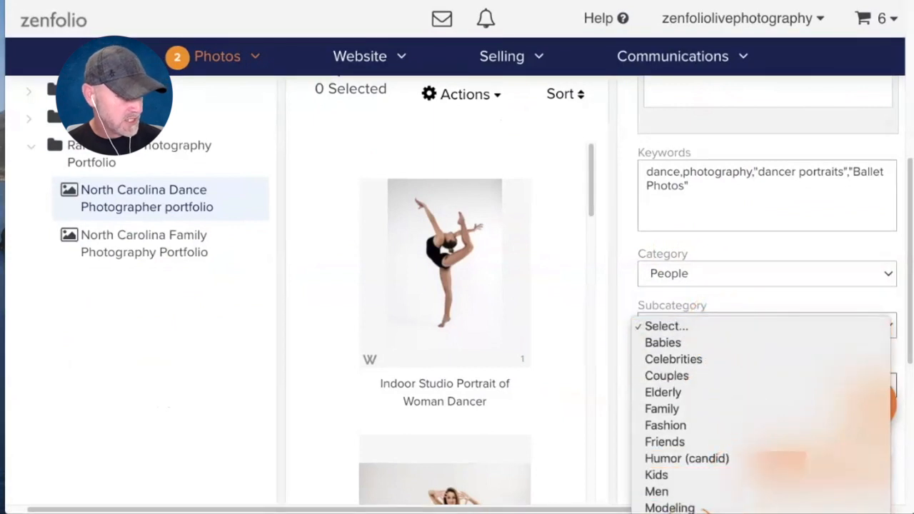
click(680, 512)
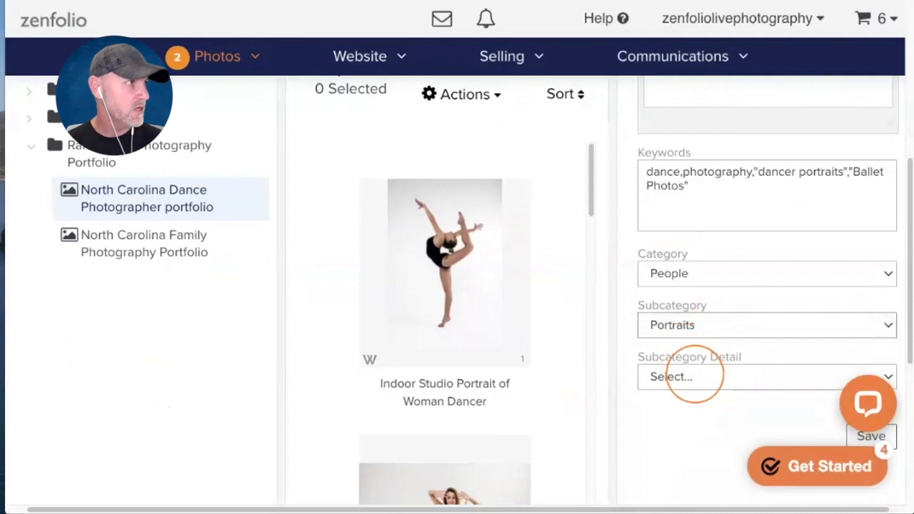
scroll(694, 374, up, 3)
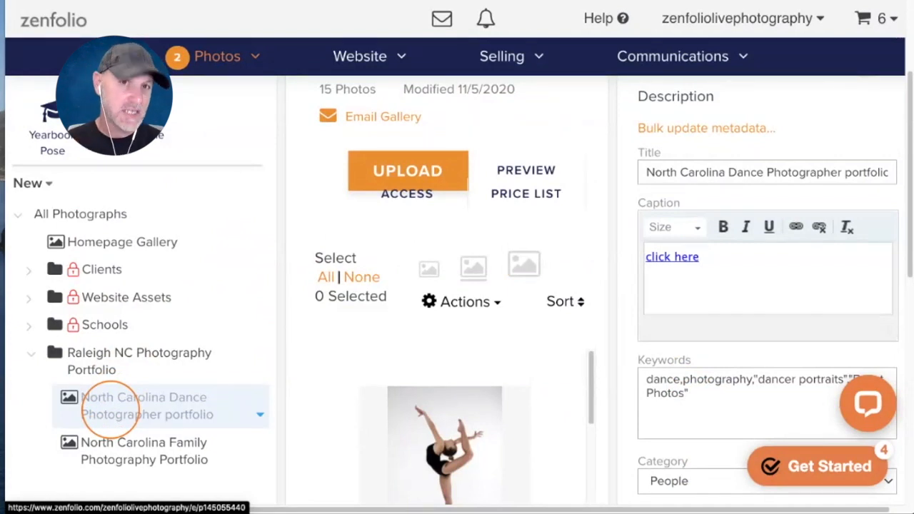
scroll(714, 285, down, 3)
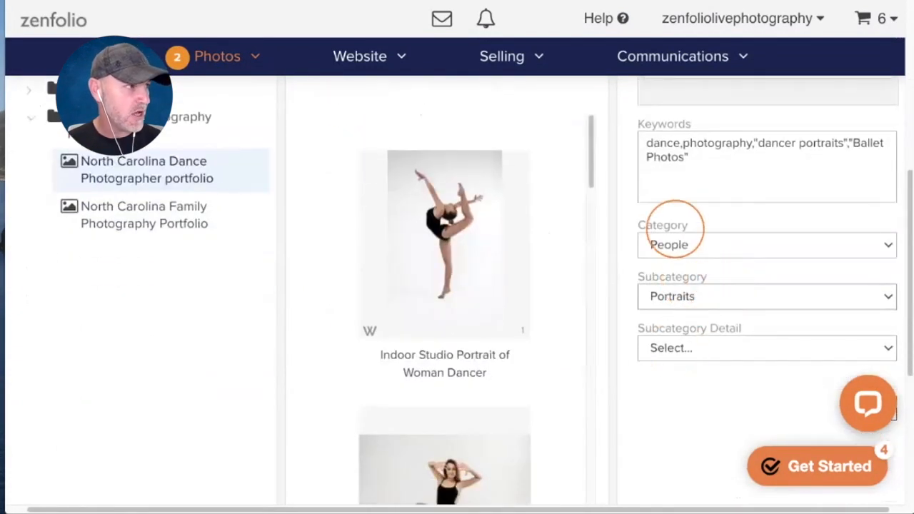
scroll(675, 228, down, 2)
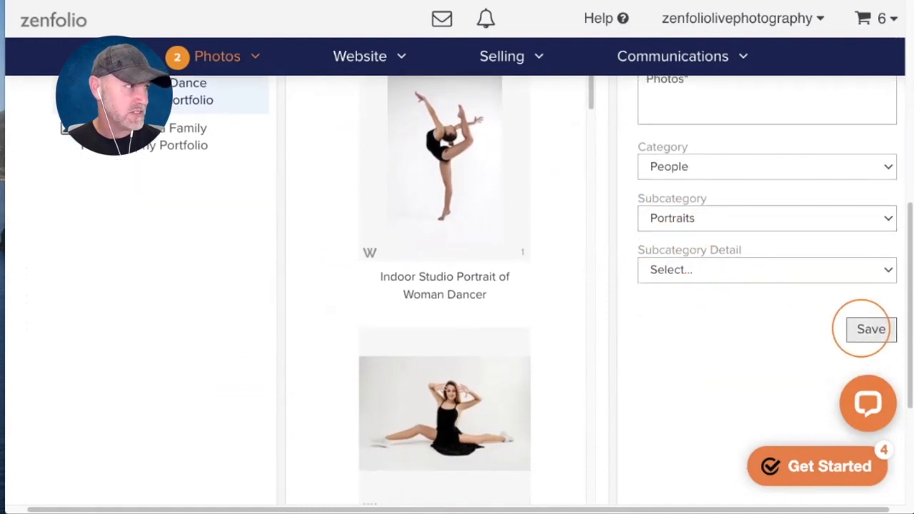
click(866, 329)
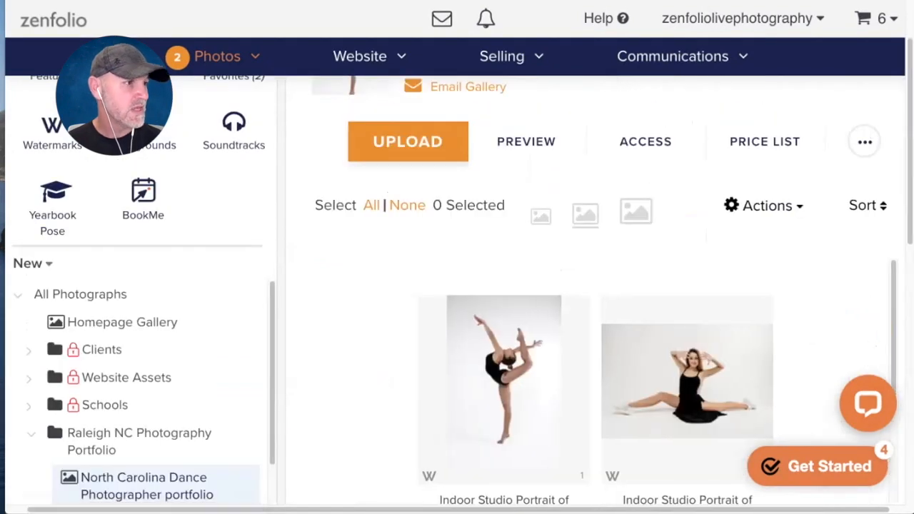
scroll(218, 265, down, 2)
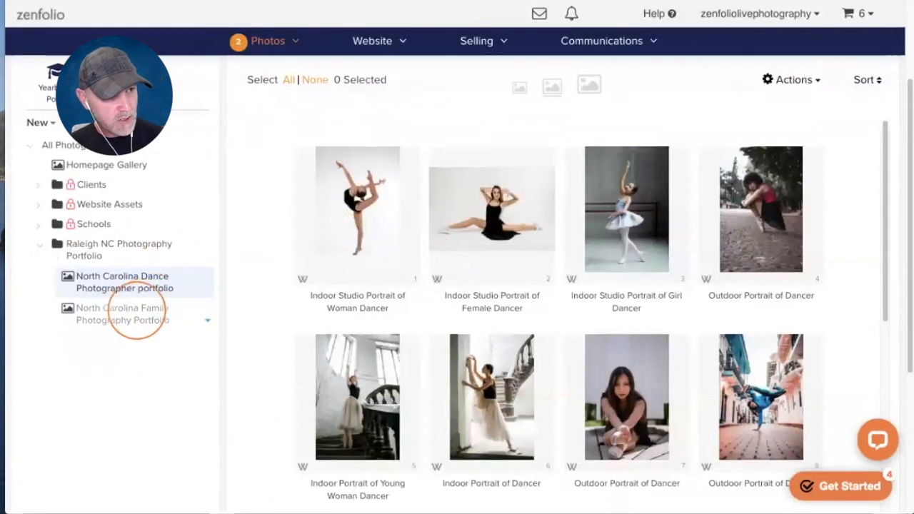
- Open the North Carolina Family Photography Portfolio gallery and browse its 11 photos
click(132, 315)
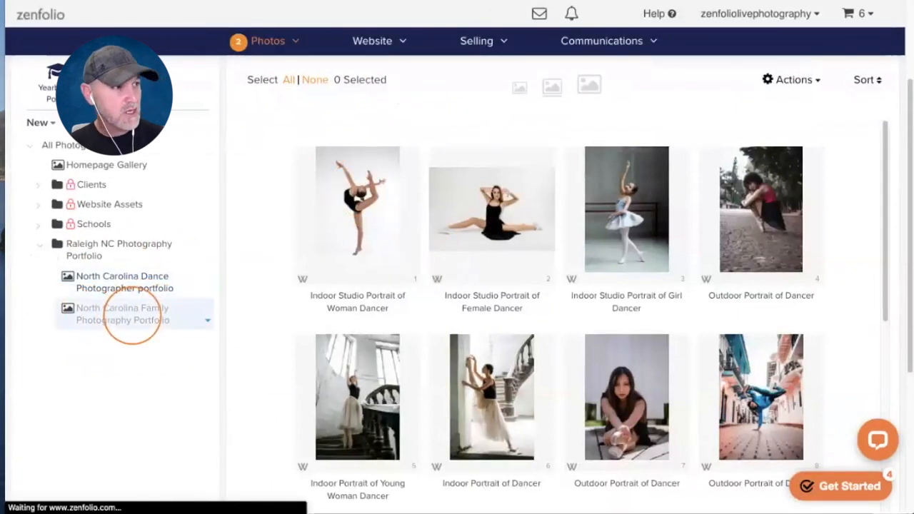
scroll(336, 277, down, 1)
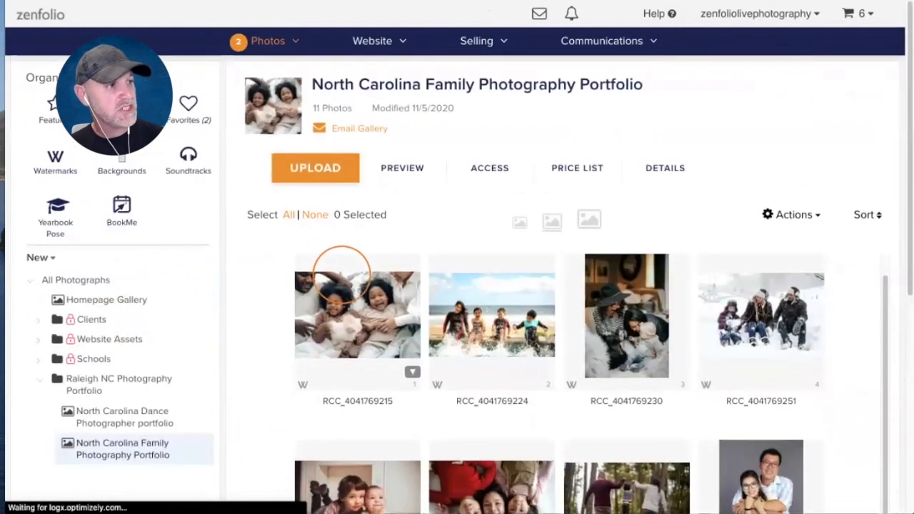
scroll(314, 334, down, 1)
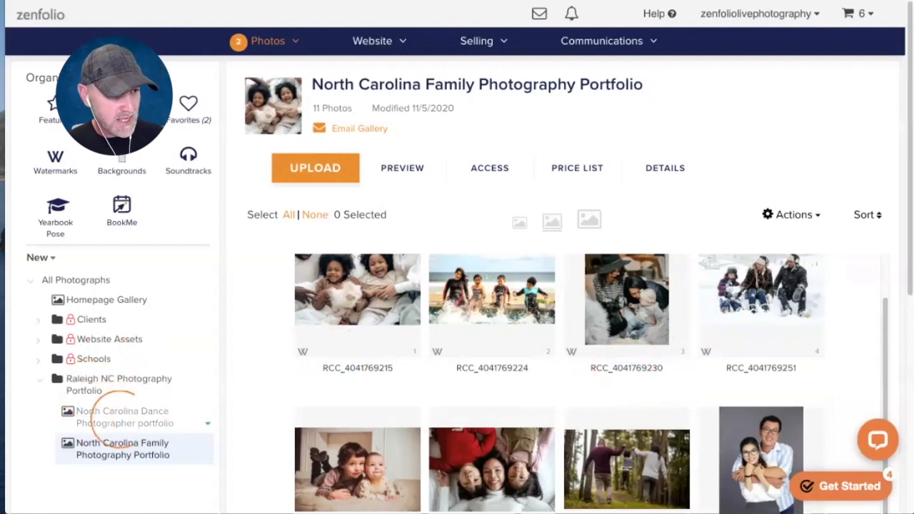
- Return to the North Carolina Dance Photographer portfolio, browse its 15 photos and select the first
click(111, 418)
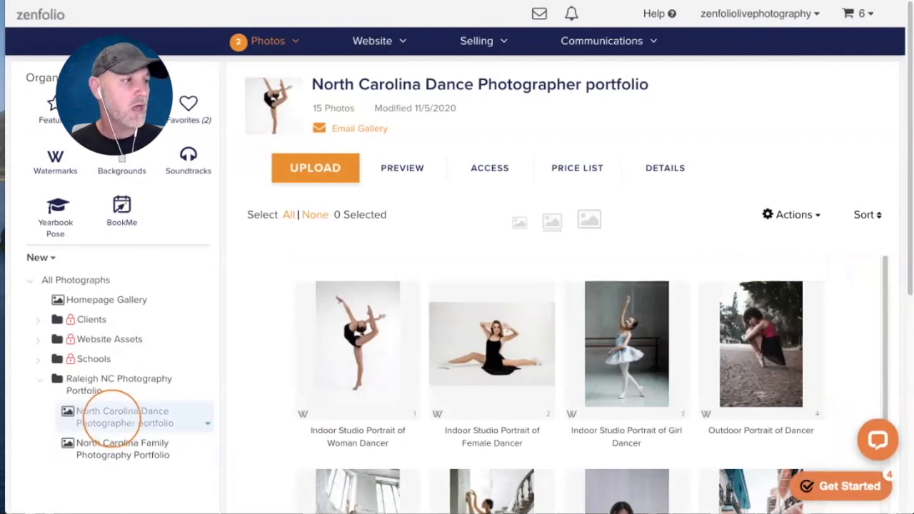
scroll(360, 292, down, 1)
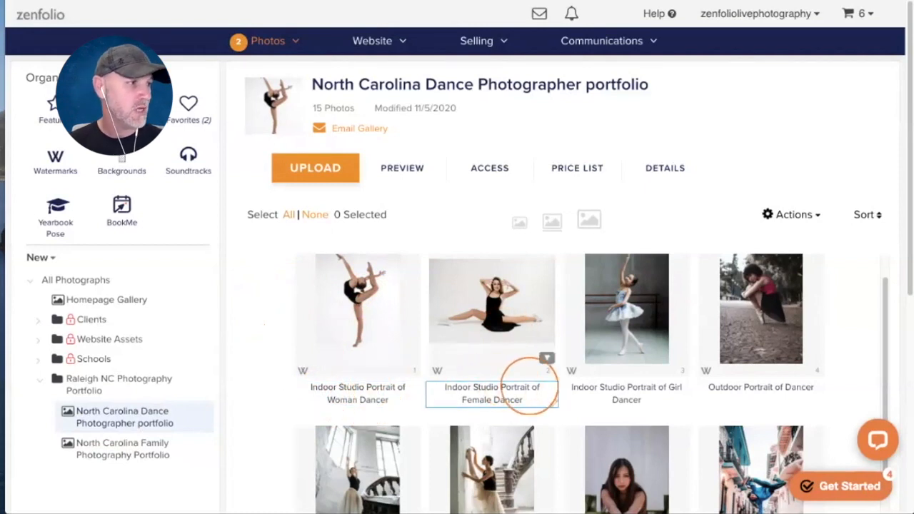
scroll(626, 332, down, 1)
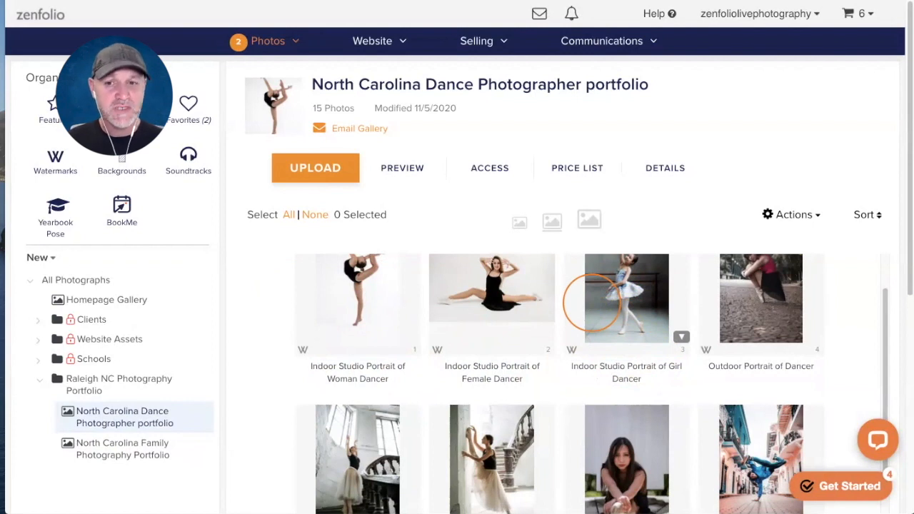
scroll(591, 303, up, 2)
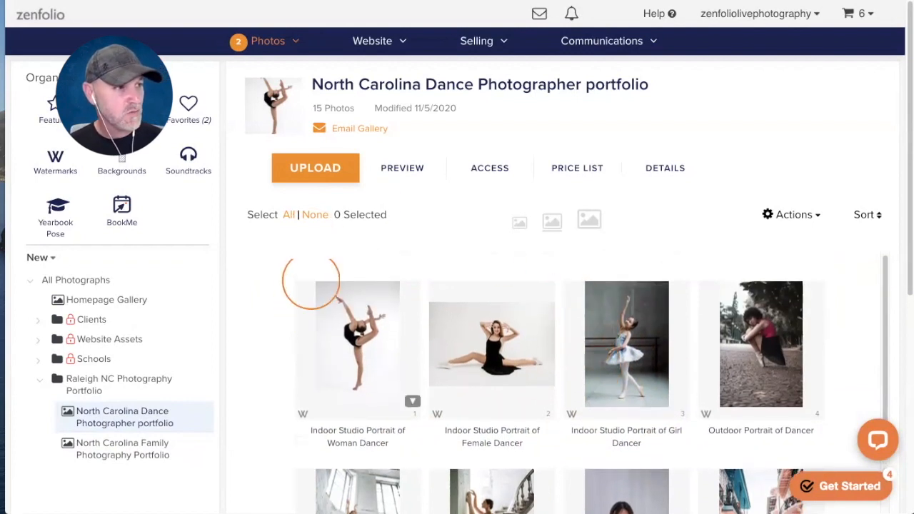
click(349, 316)
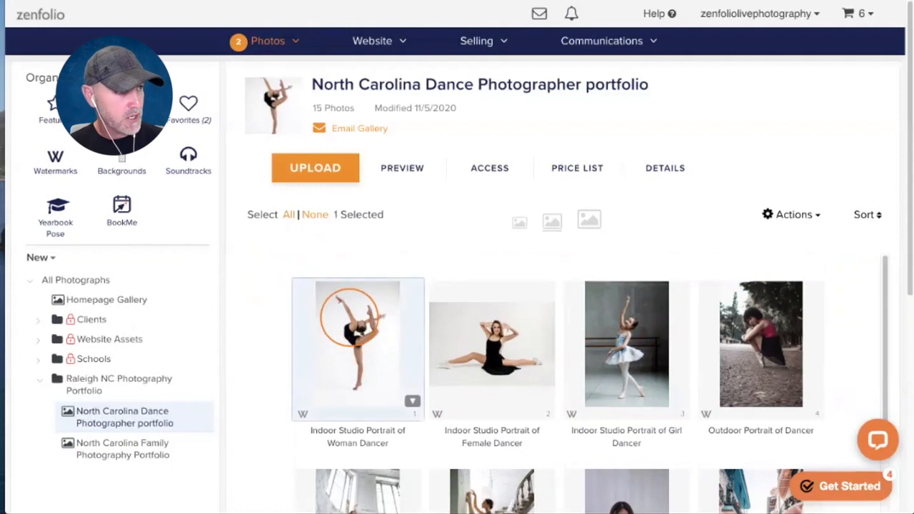
- Review the Indoor Studio Portrait of Woman Dancer photo's settings (People, Portraits) and save them
click(663, 169)
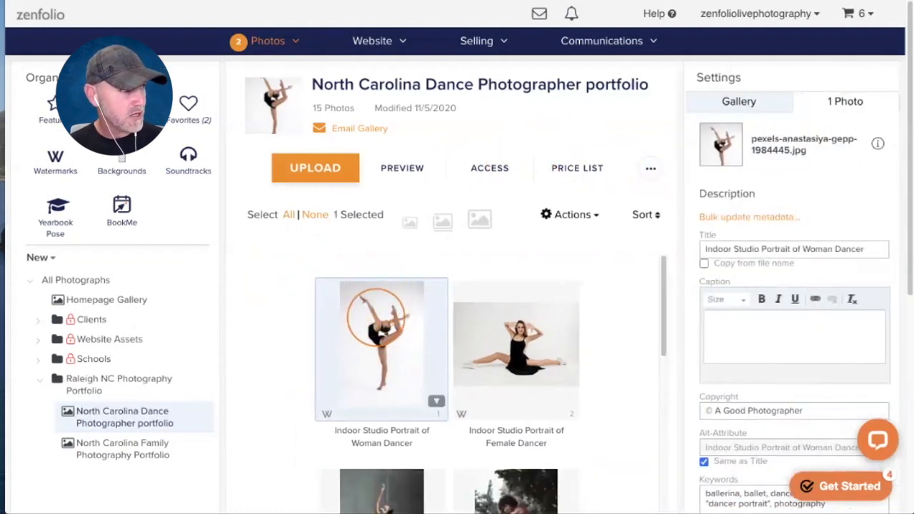
scroll(781, 157, down, 1)
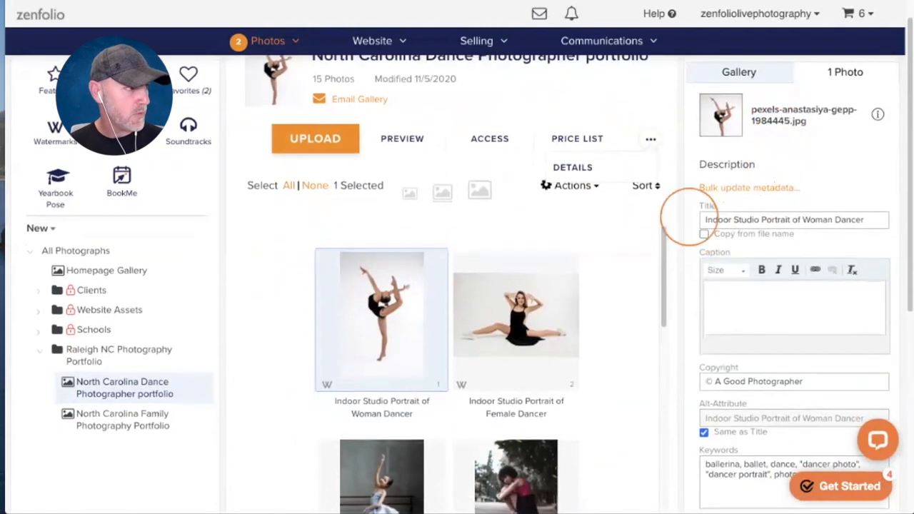
scroll(842, 216, down, 3)
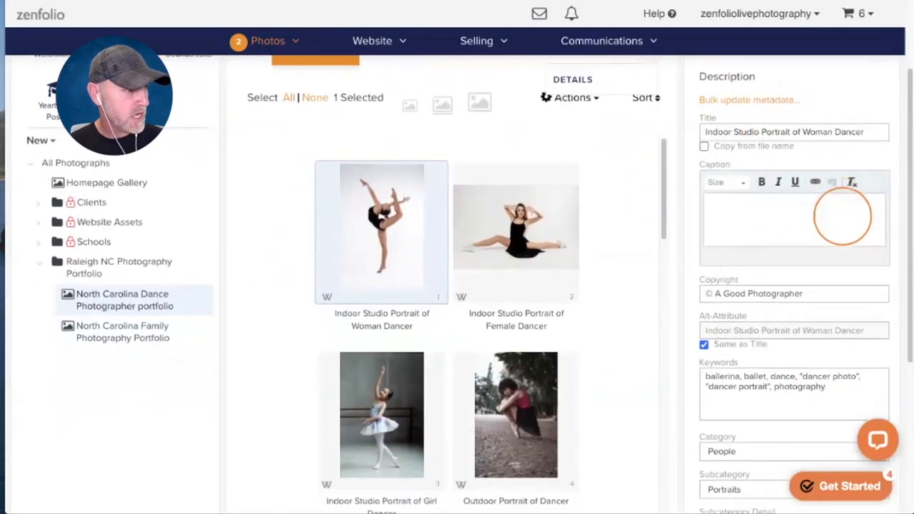
scroll(843, 216, down, 1)
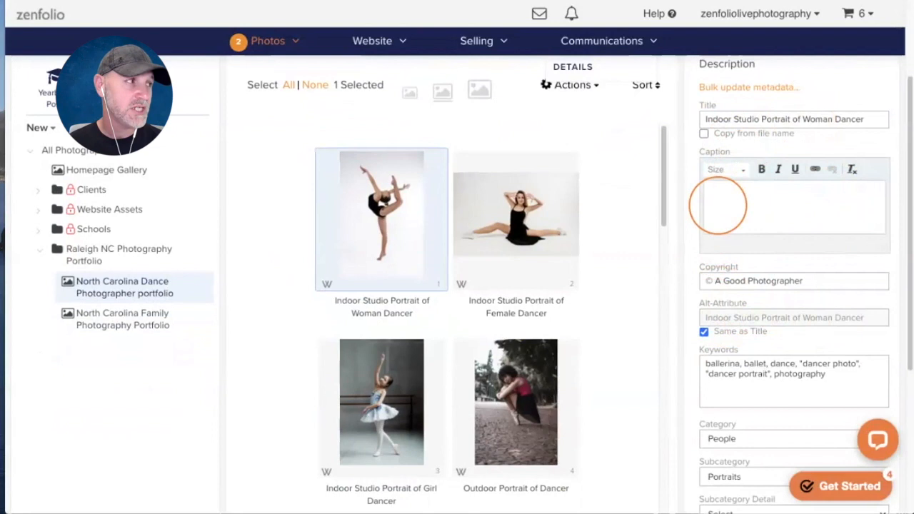
scroll(718, 205, down, 1)
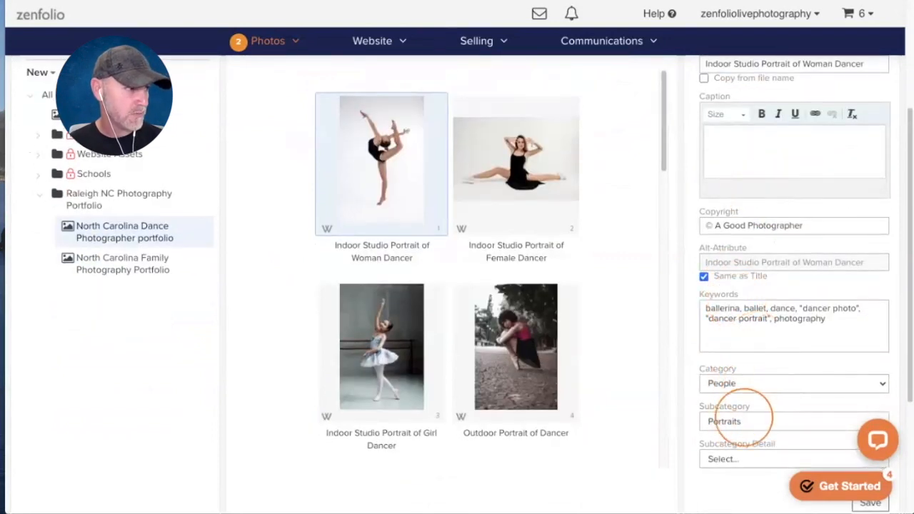
scroll(737, 357, down, 1)
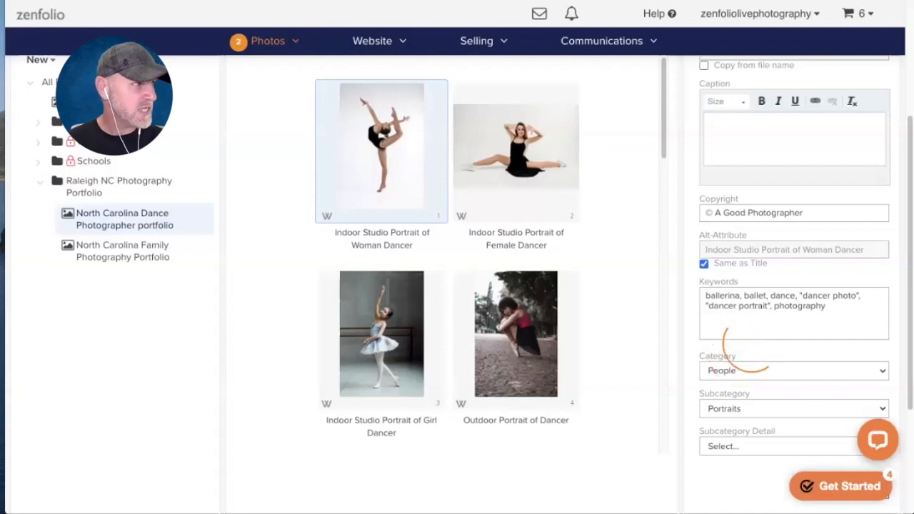
scroll(746, 348, down, 3)
click(867, 330)
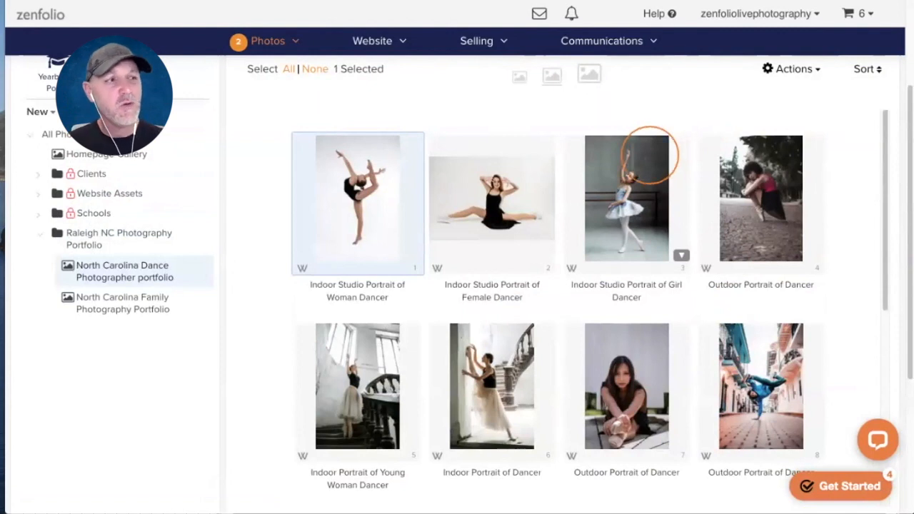
- Open the North Carolina Family Photography Portfolio gallery and select all 11 photos with Select All
click(140, 300)
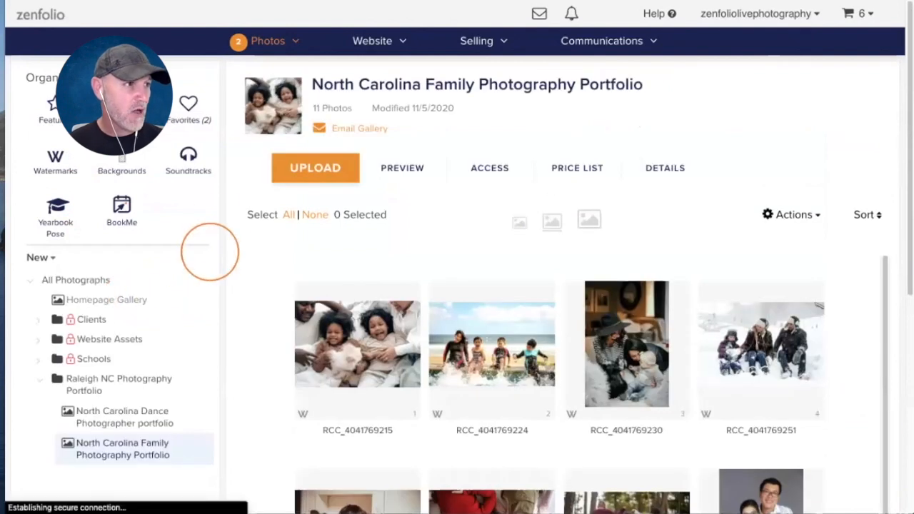
scroll(526, 171, down, 1)
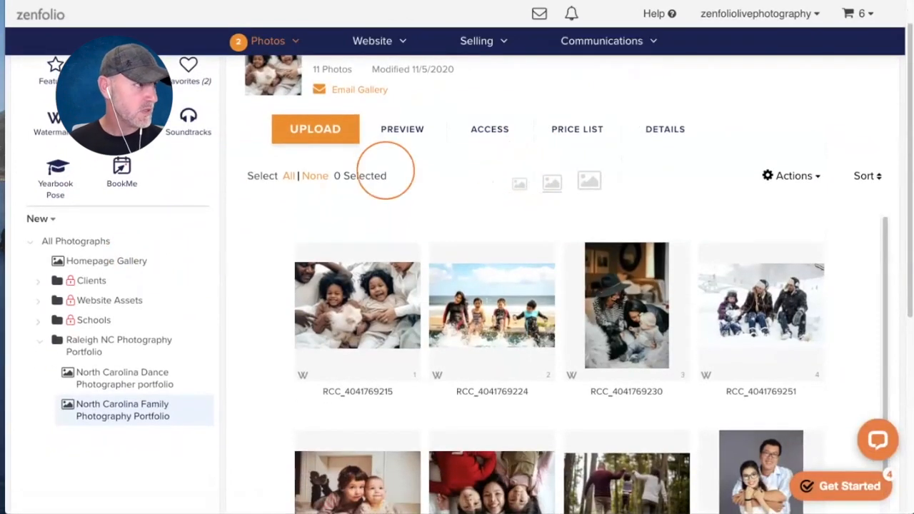
scroll(391, 169, down, 1)
scroll(391, 169, down, 1)
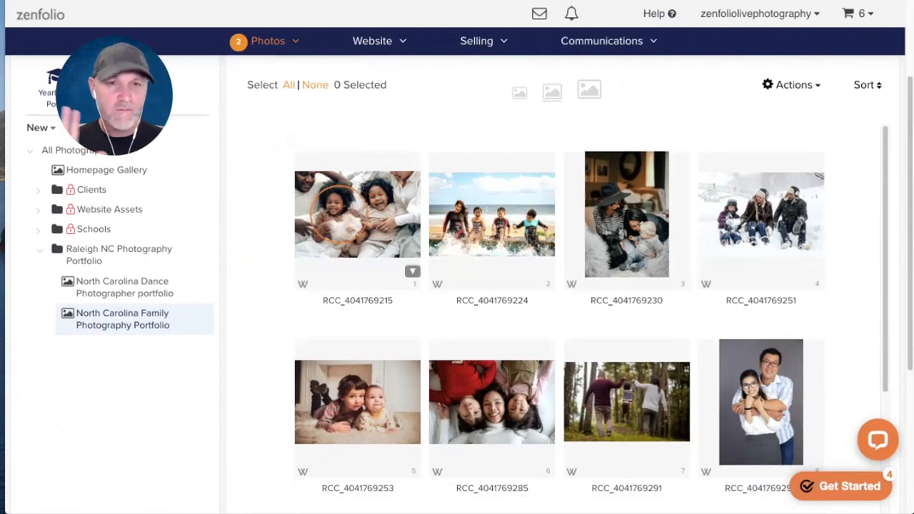
scroll(329, 217, down, 2)
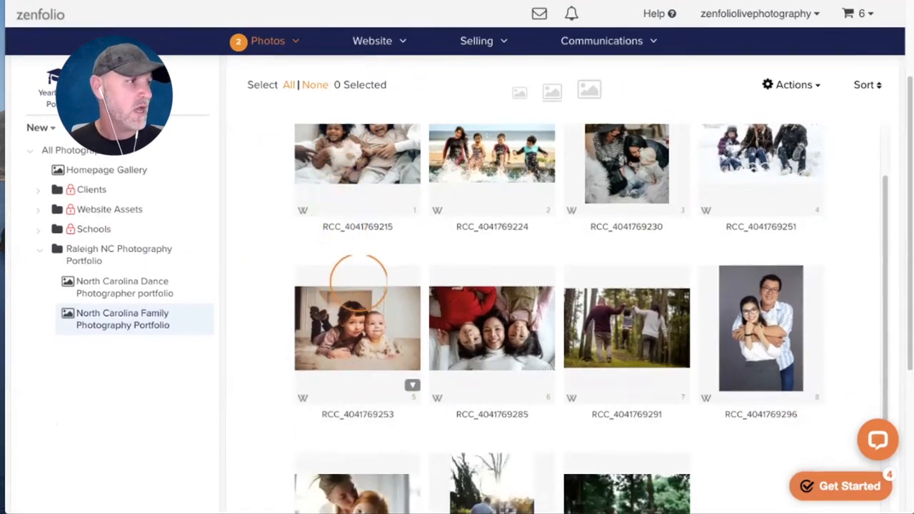
scroll(436, 320, down, 1)
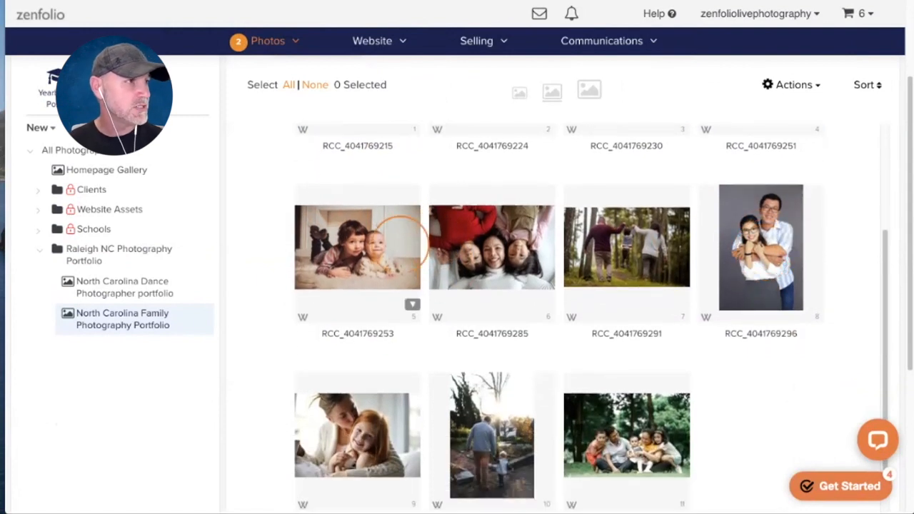
scroll(426, 270, up, 3)
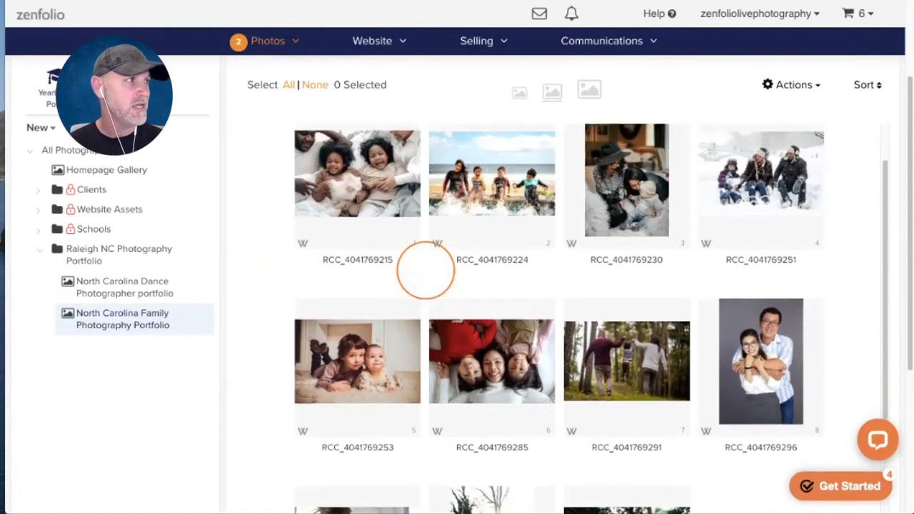
click(289, 84)
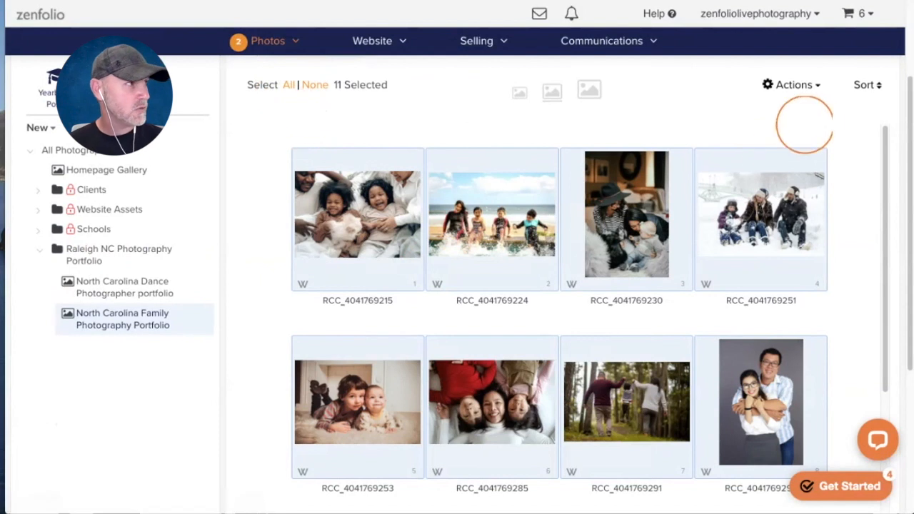
scroll(763, 124, up, 2)
click(665, 99)
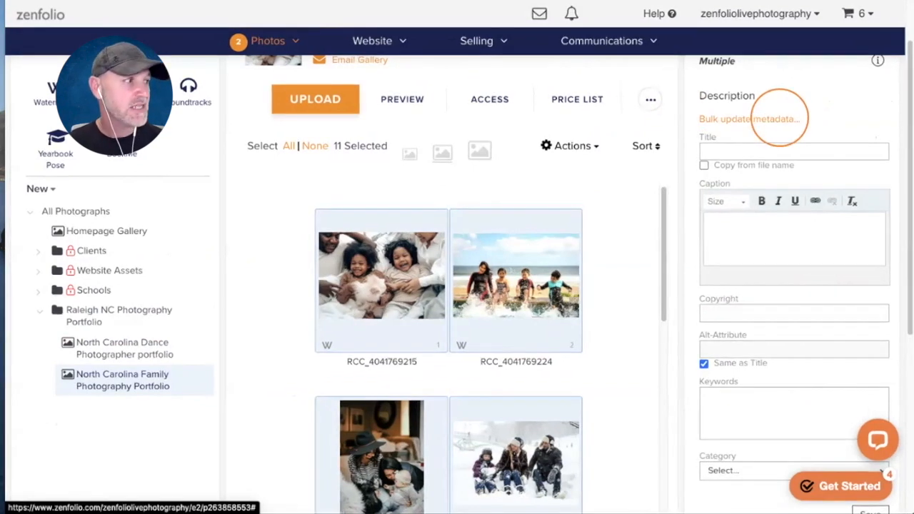
- Give all 11 photos keywords family,portraits, category People and subcategory Family, and save
scroll(792, 121, down, 2)
click(792, 339)
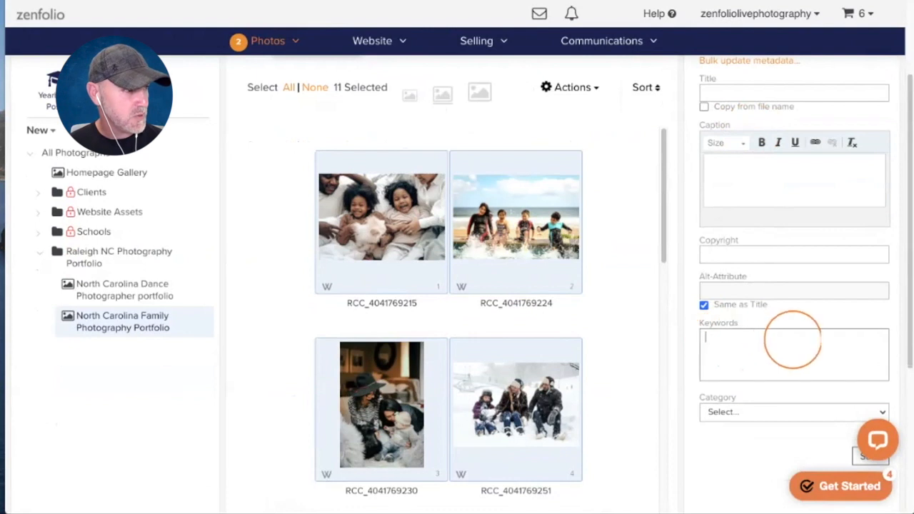
text(family,portraits)
scroll(792, 318, down, 1)
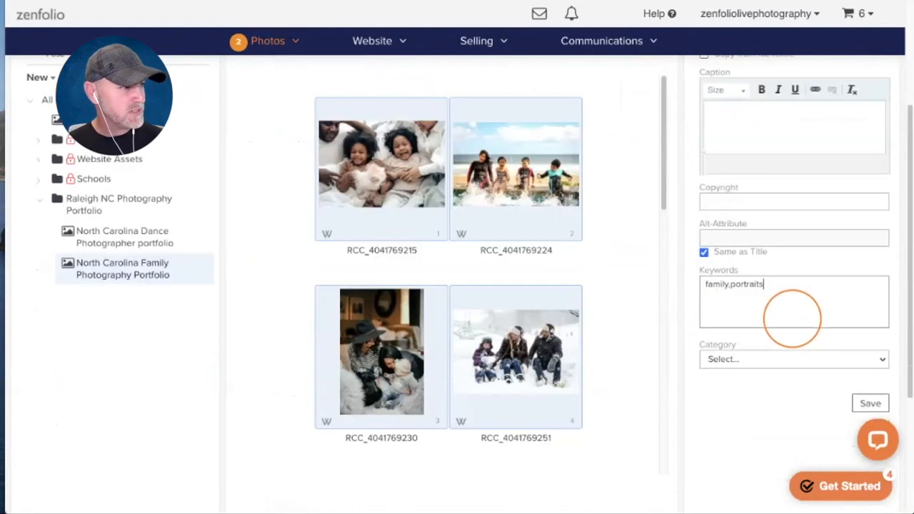
scroll(792, 318, down, 1)
click(750, 318)
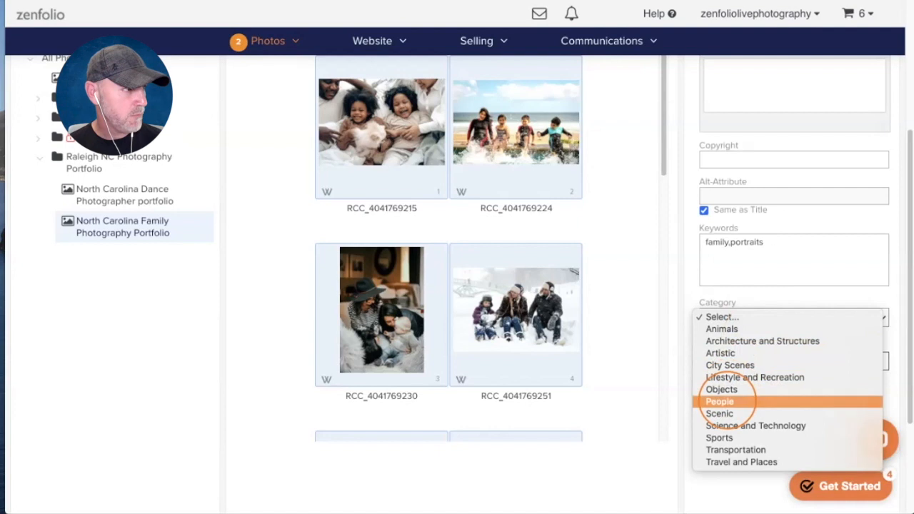
click(721, 400)
click(744, 355)
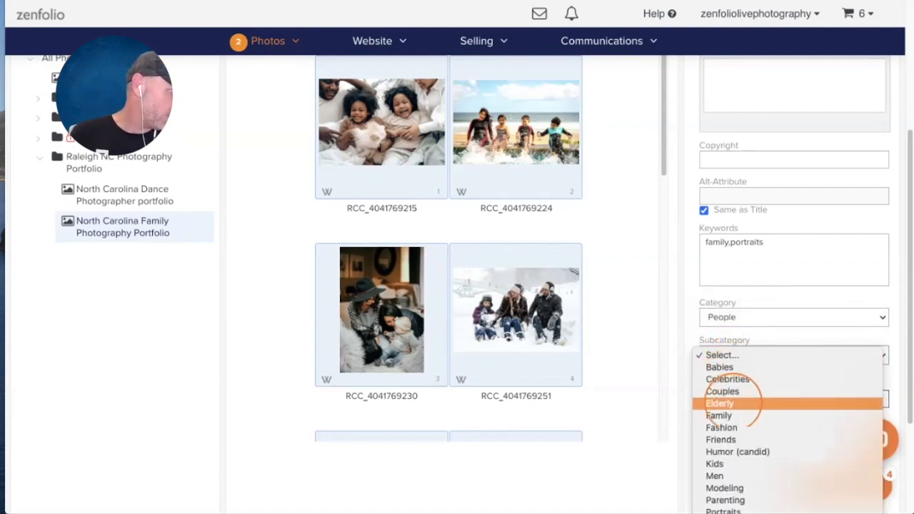
click(718, 416)
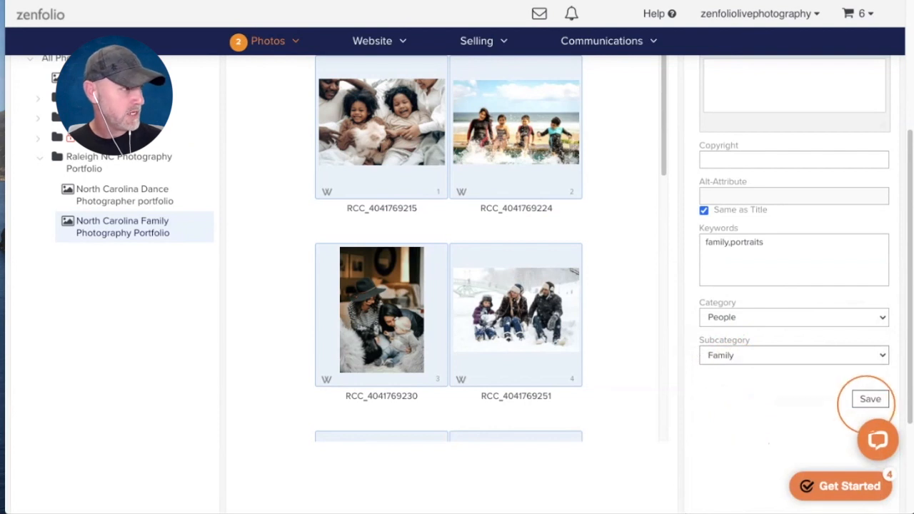
click(870, 399)
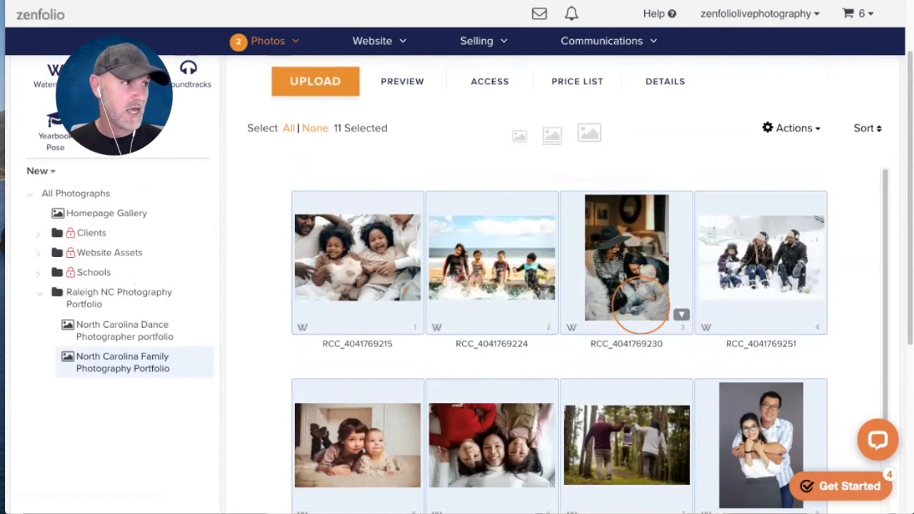
click(269, 222)
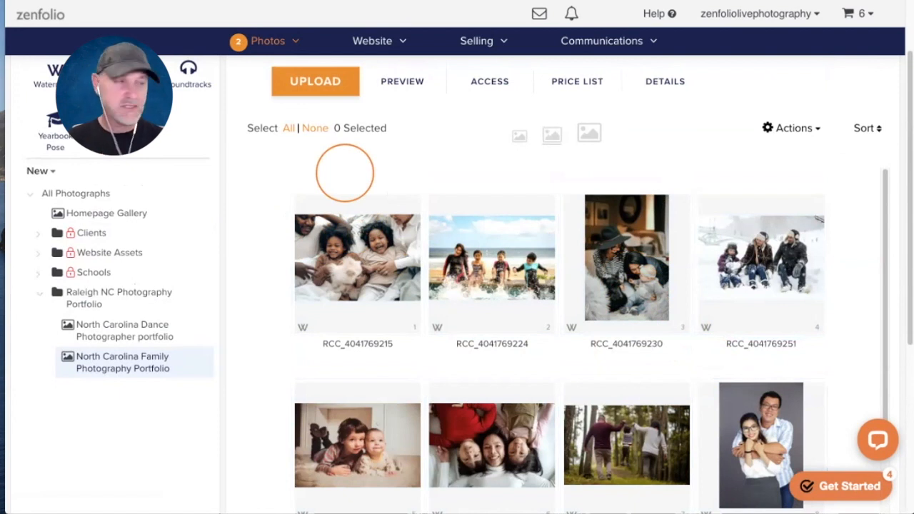
- Deselect all photos, browse the full 11-photo grid, then select the first two photos
mouse_move(336, 258)
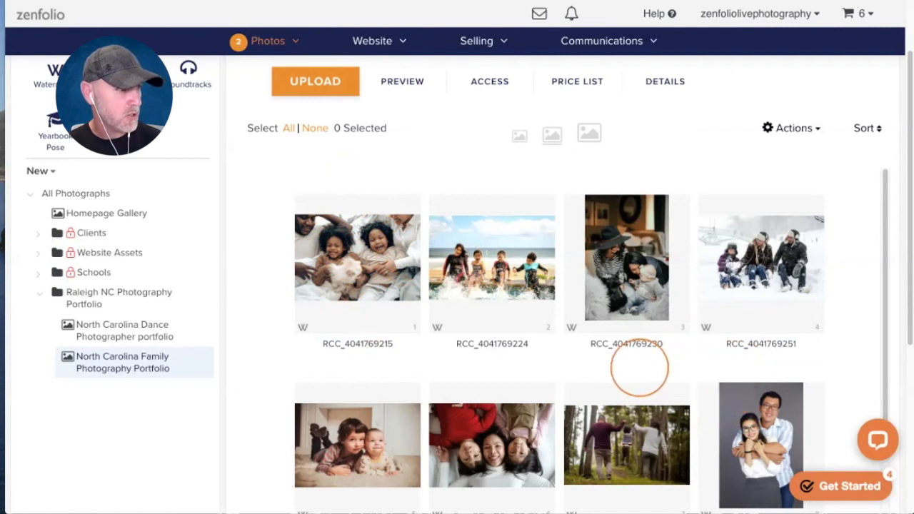
scroll(642, 328, down, 2)
scroll(649, 286, down, 5)
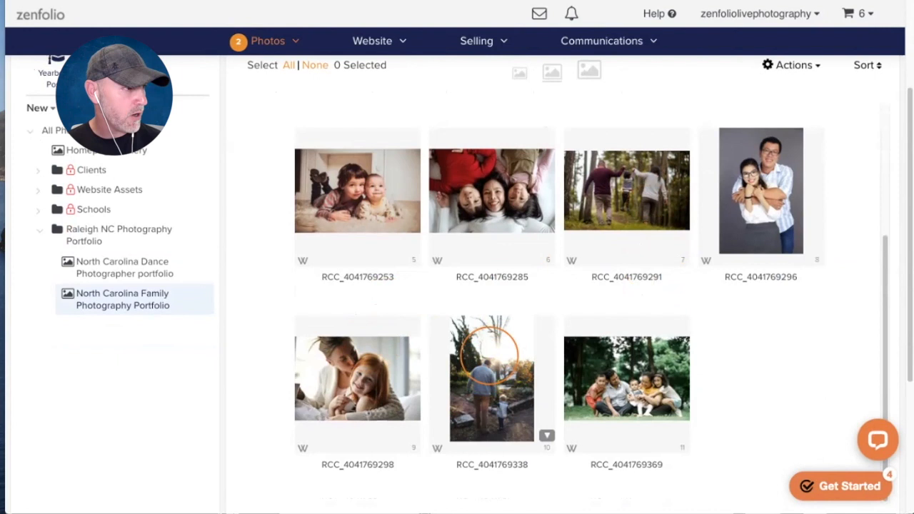
scroll(477, 369, up, 5)
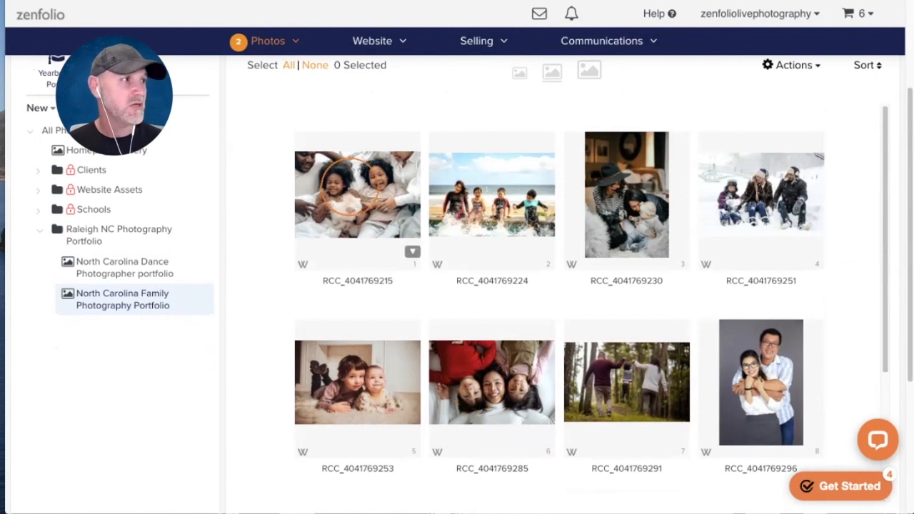
scroll(350, 184, up, 1)
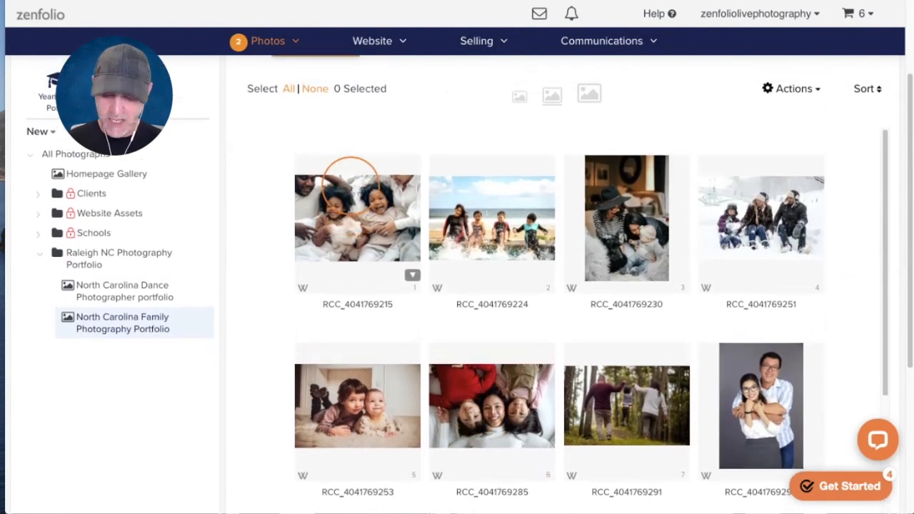
click(356, 173)
shift+click(529, 207)
click(400, 225)
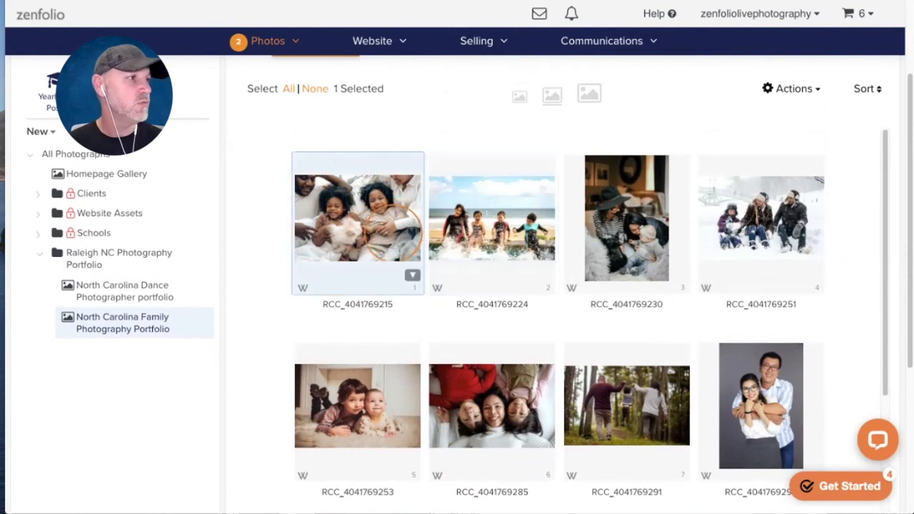
click(259, 257)
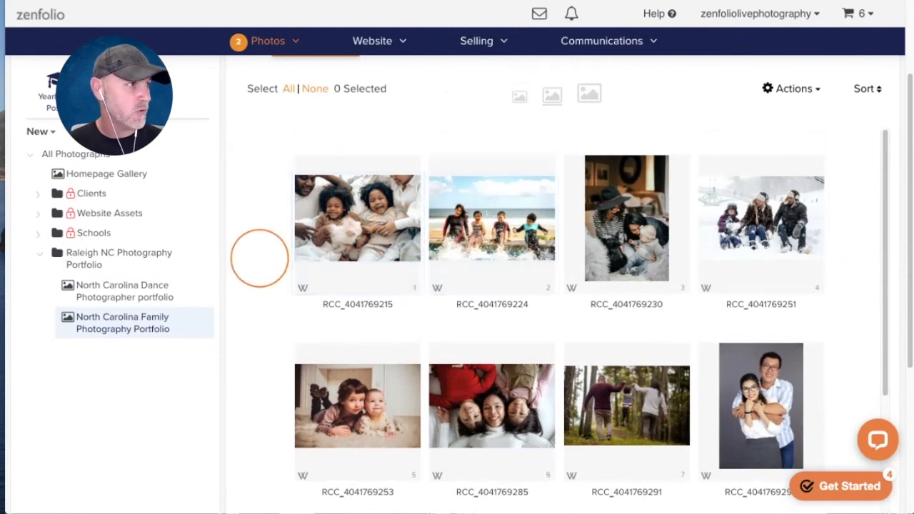
click(497, 214)
click(770, 190)
scroll(716, 207, down, 1)
scroll(716, 207, down, 3)
click(640, 247)
click(475, 385)
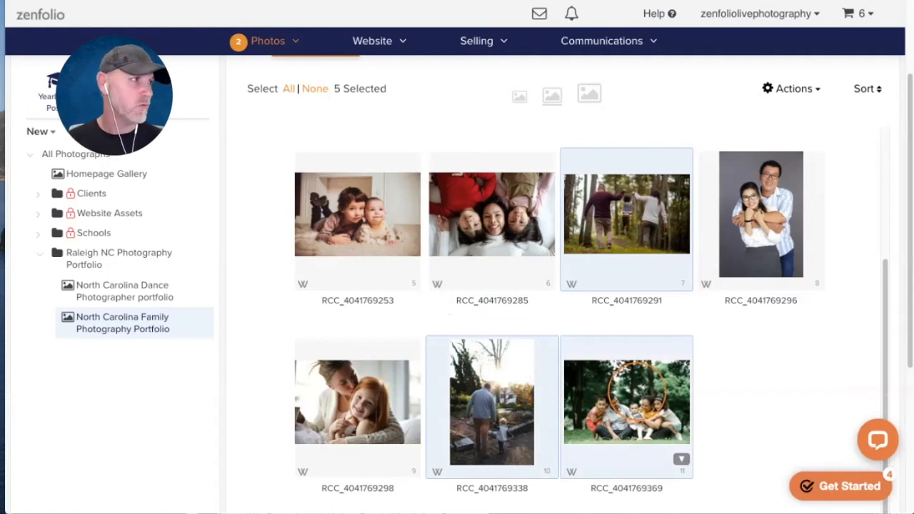
scroll(637, 389, up, 1)
scroll(628, 285, up, 5)
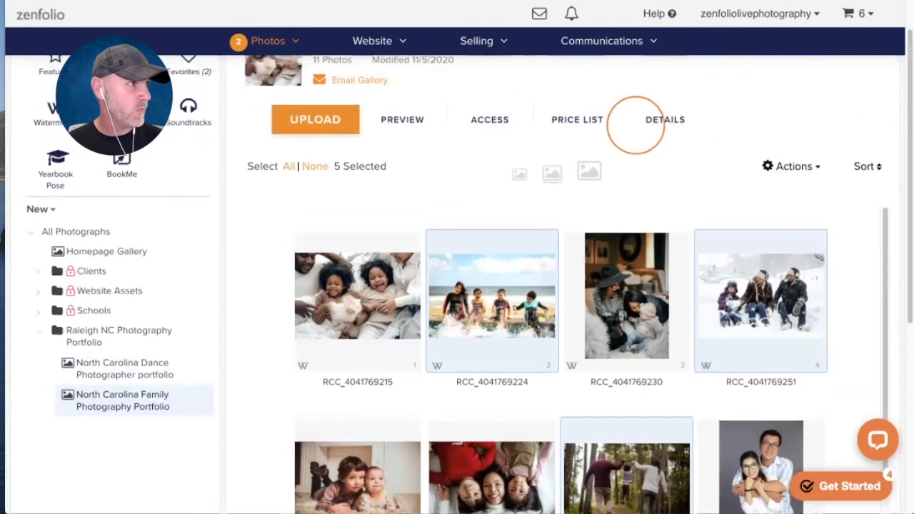
- Append the keywords outdoor and "outdoor family photos" to the selected photos and save
click(663, 116)
scroll(781, 238, down, 3)
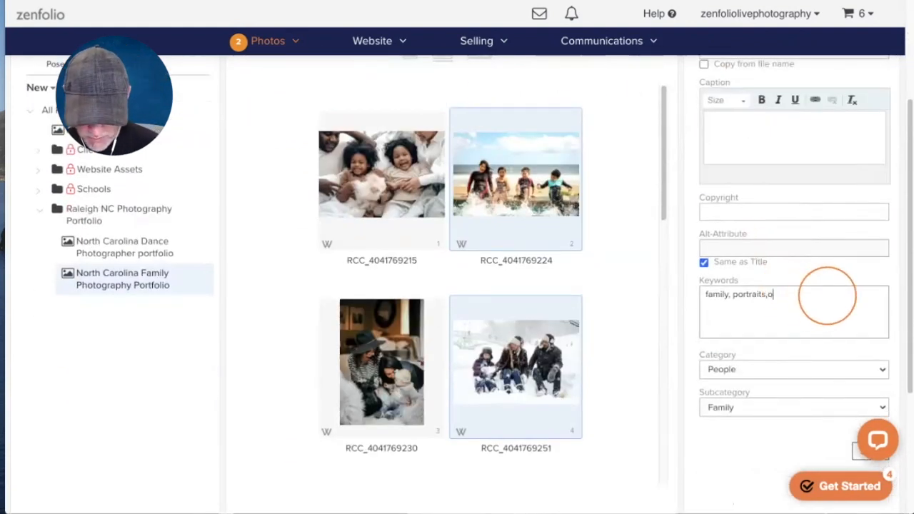
text(utdoor)
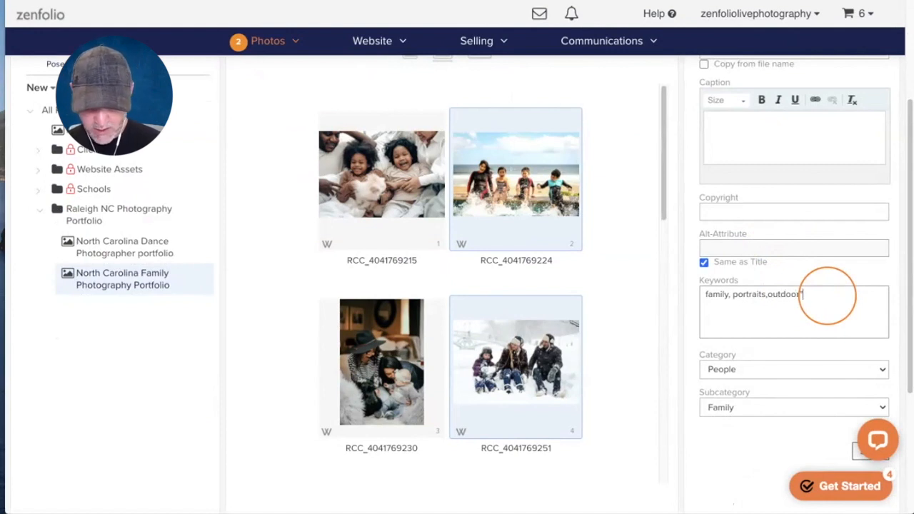
text(,fam)
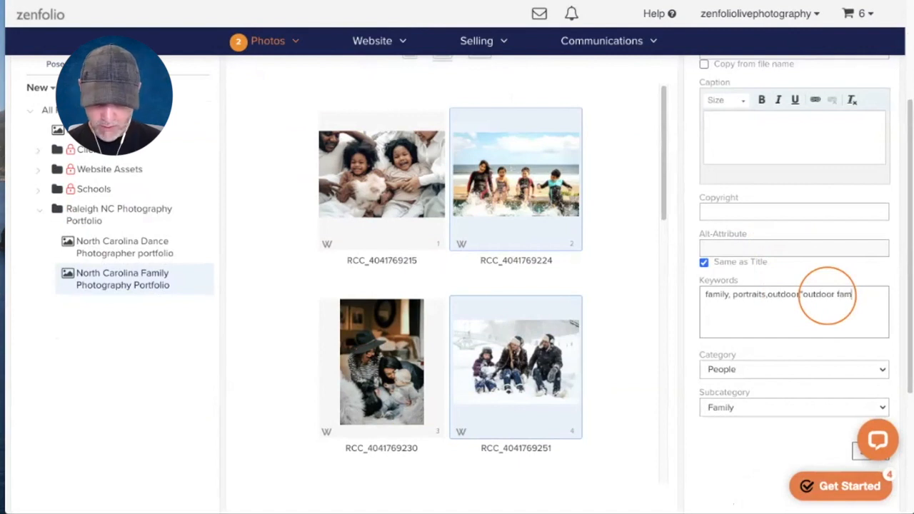
text(photos)
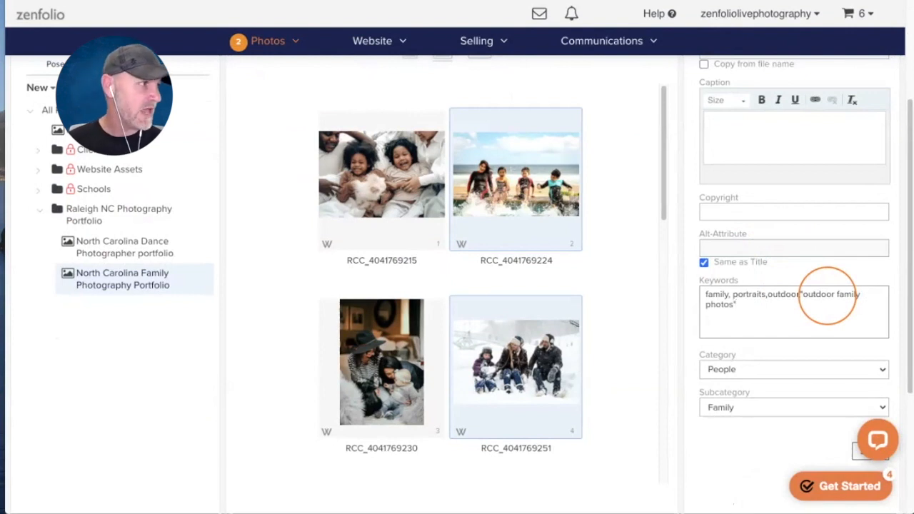
scroll(814, 300, down, 2)
click(870, 369)
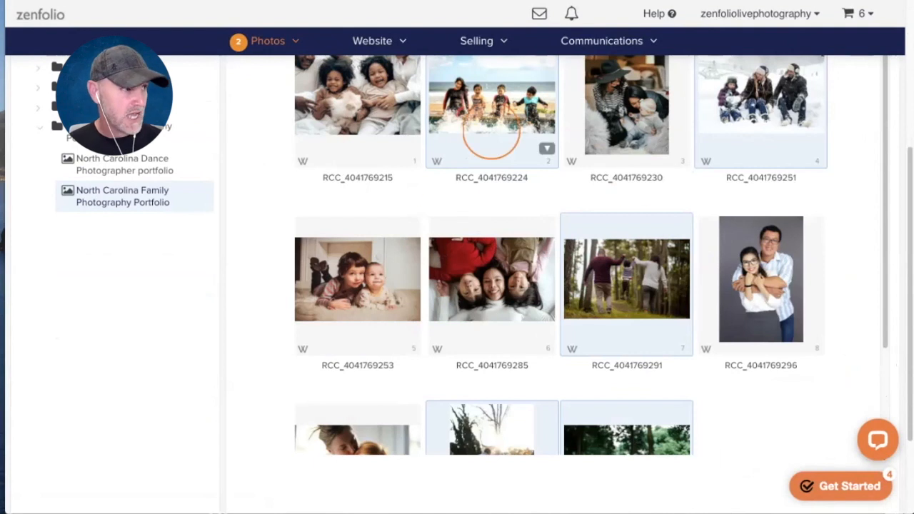
scroll(469, 265, up, 4)
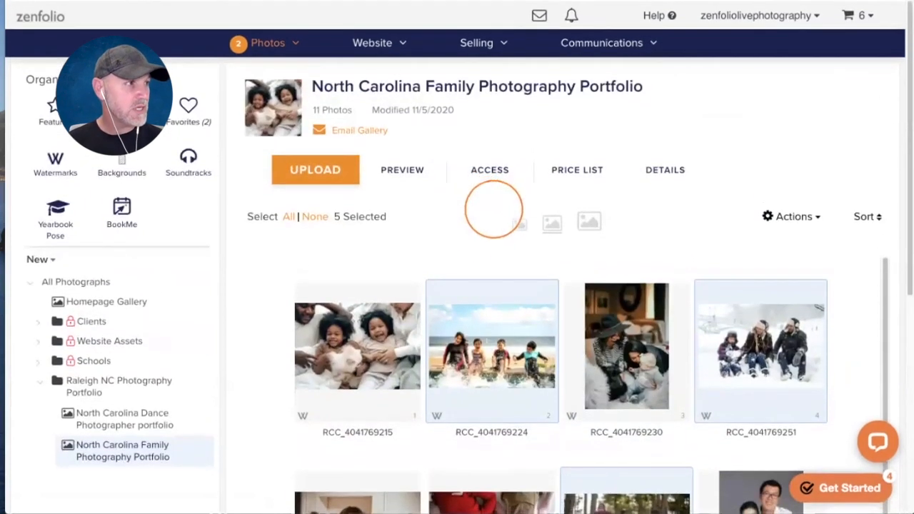
click(270, 307)
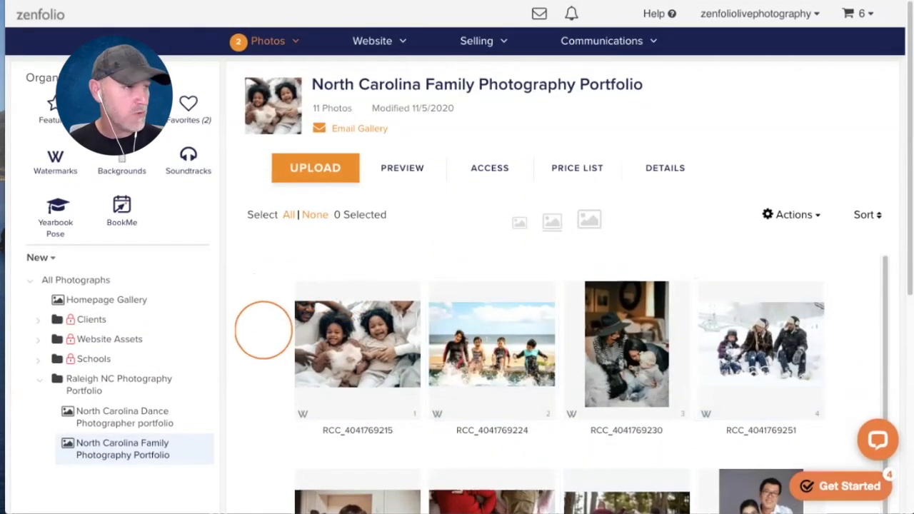
click(342, 306)
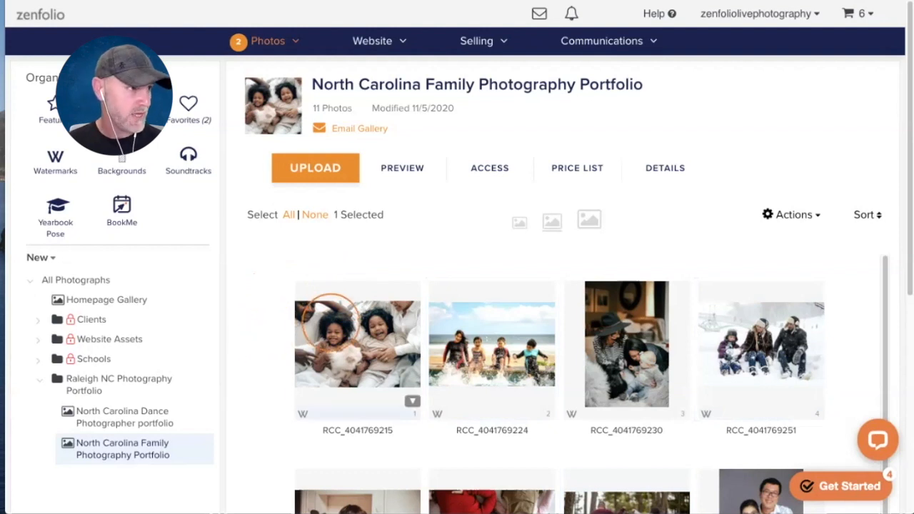
scroll(327, 285, down, 1)
click(604, 294)
scroll(604, 294, down, 3)
click(349, 337)
click(461, 330)
click(761, 303)
click(752, 289)
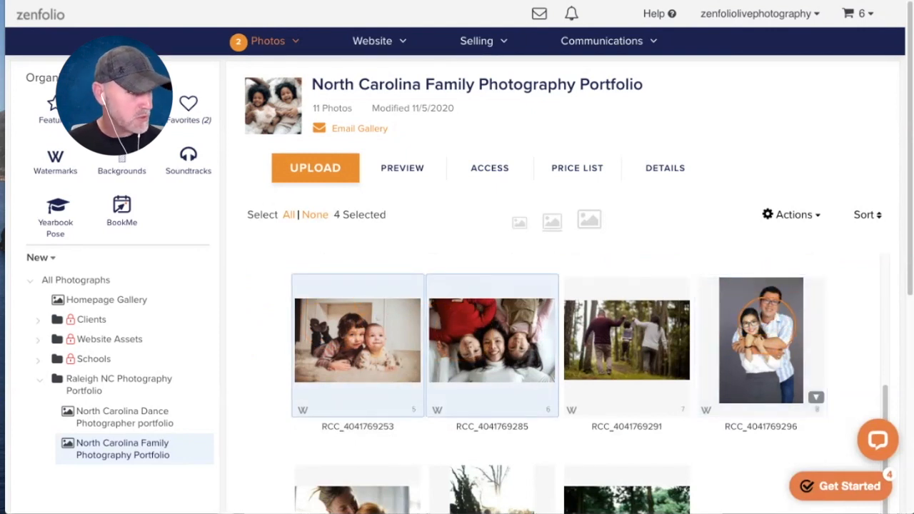
scroll(400, 307, down, 3)
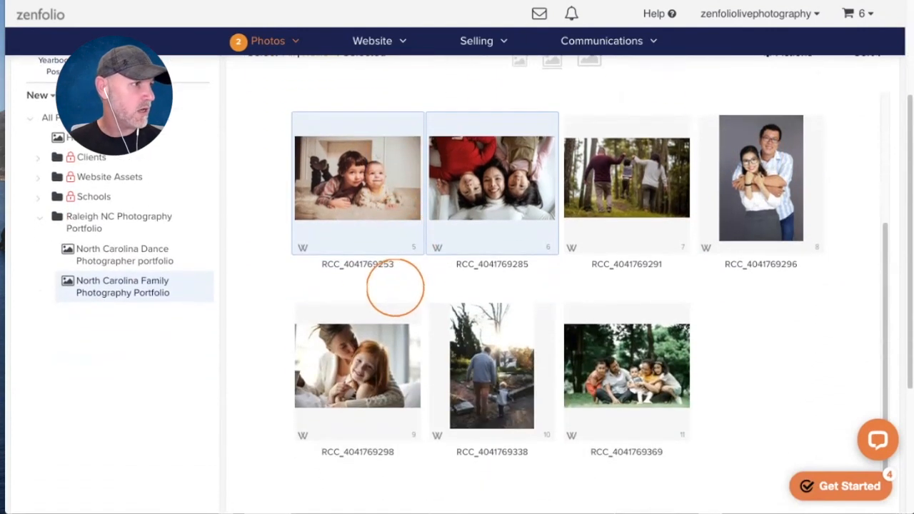
click(339, 361)
scroll(622, 307, up, 3)
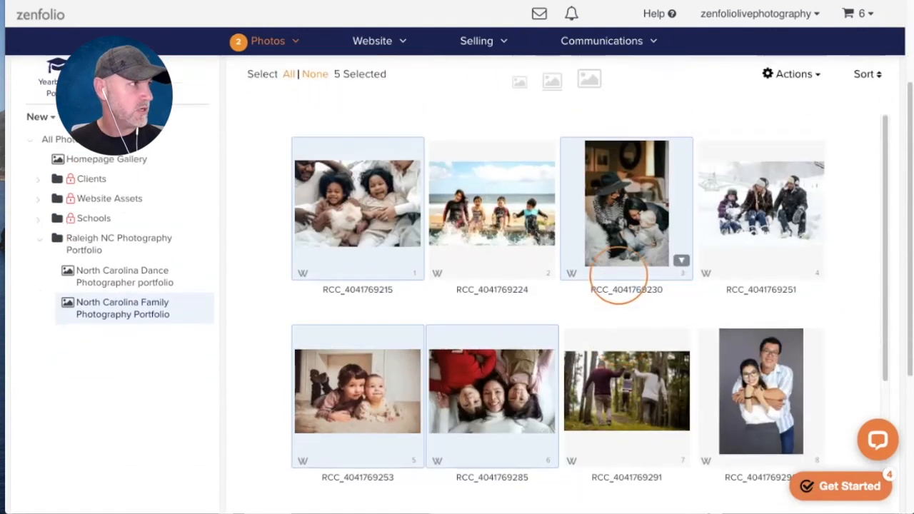
- Add the keyword "indoor family photos" after family, portraits and save
click(658, 149)
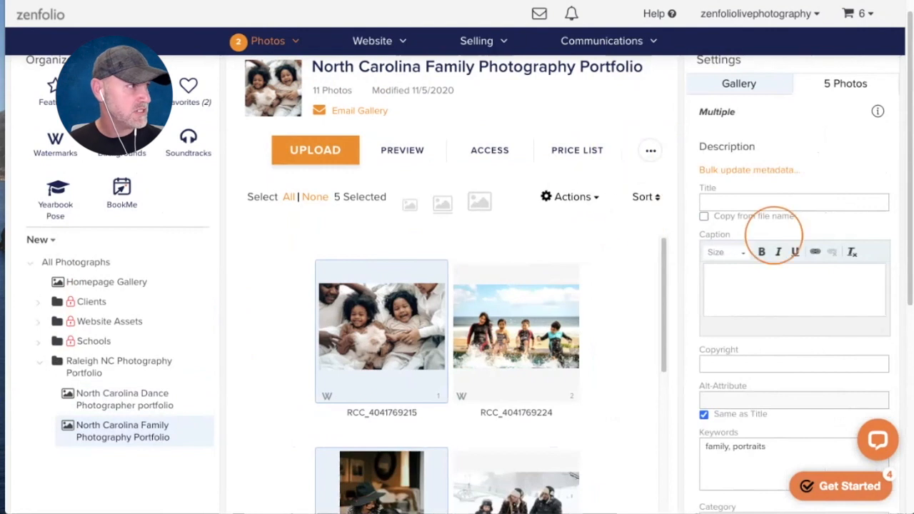
scroll(772, 196, down, 3)
click(794, 259)
text(,)
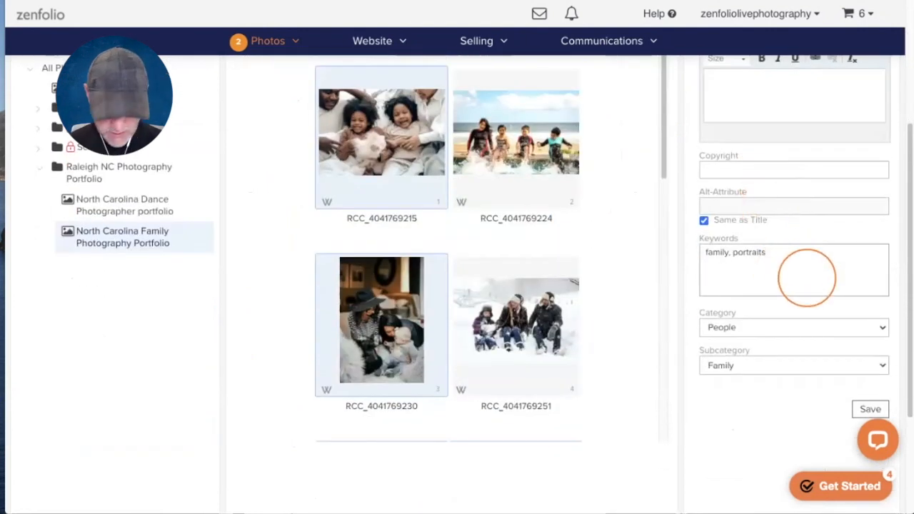
text("indoor family photos)
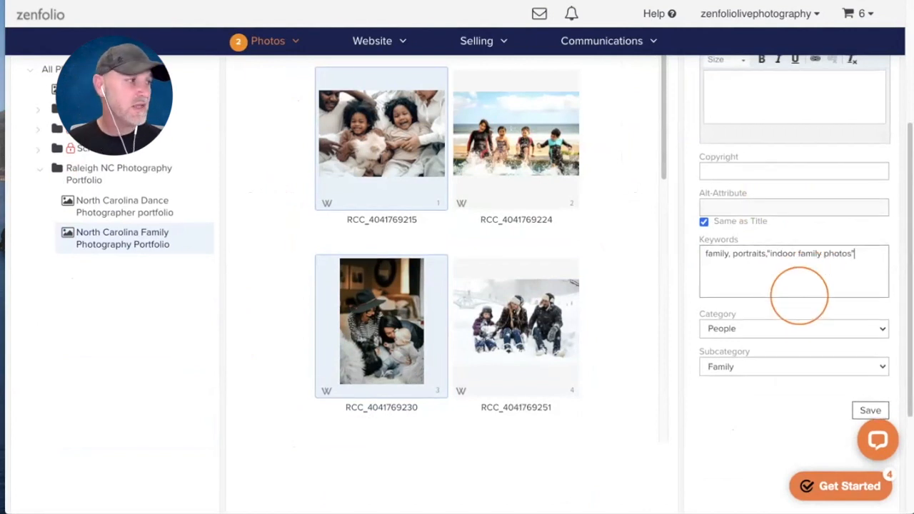
click(870, 409)
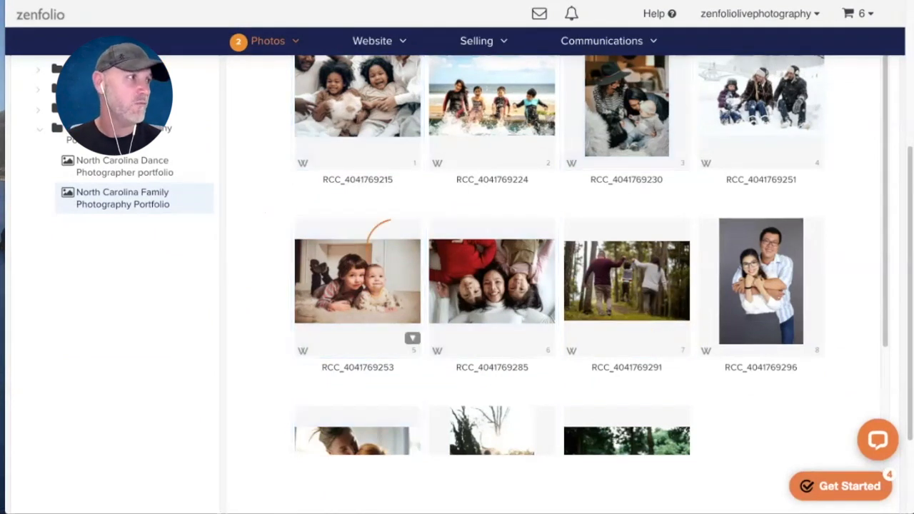
scroll(588, 265, up, 5)
scroll(273, 277, down, 1)
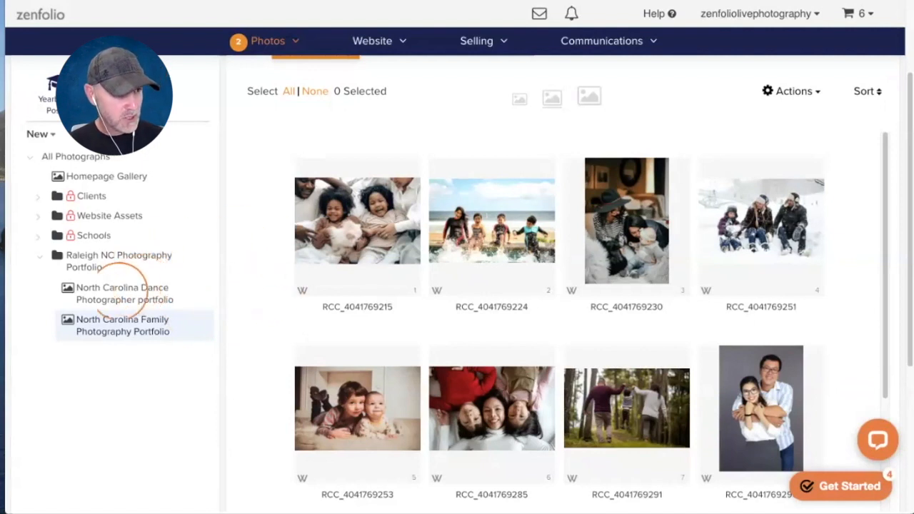
click(143, 289)
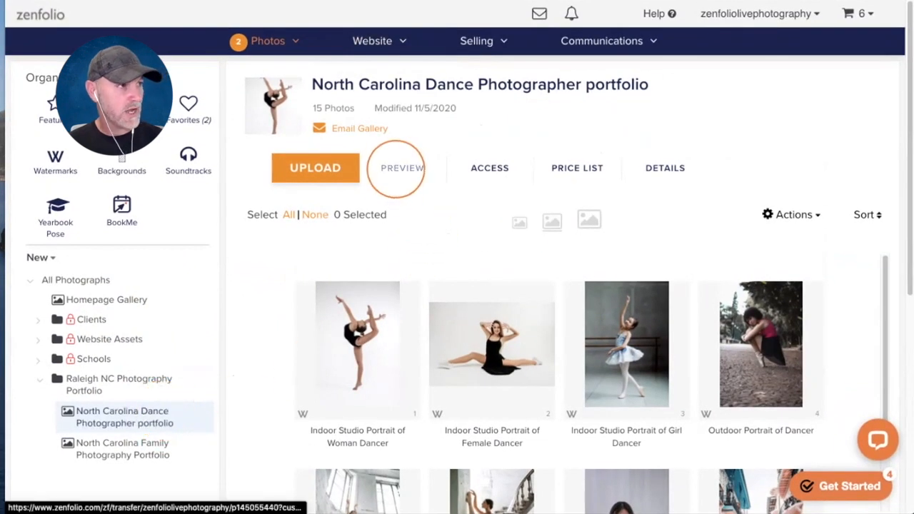
- Open the Dance gallery's preview link in a new browser tab
right_click(397, 169)
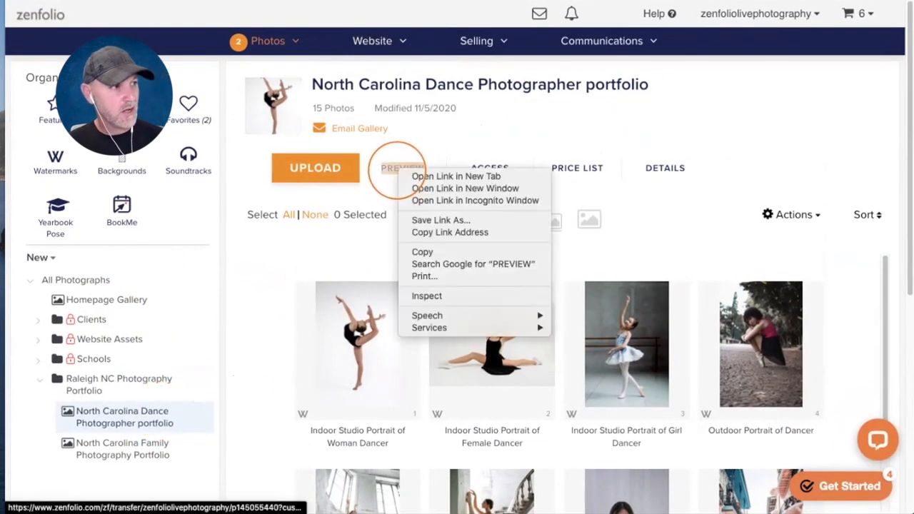
click(426, 178)
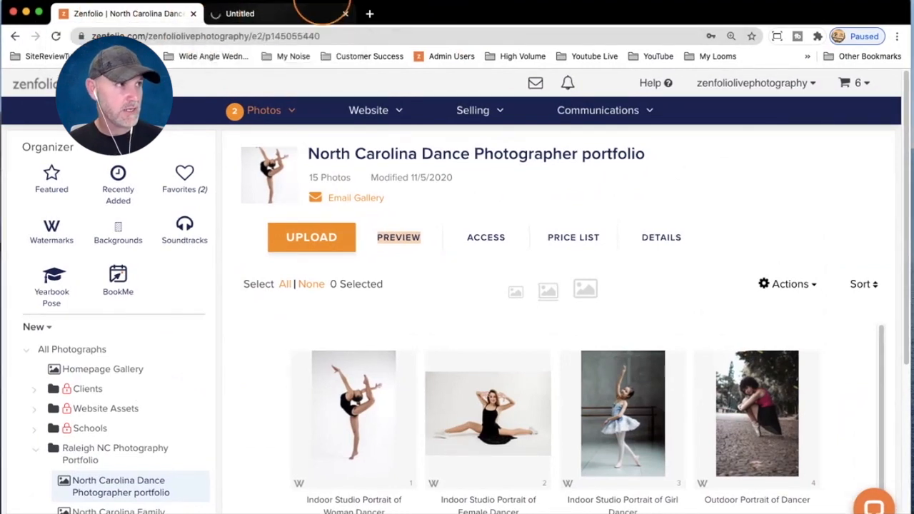
- Switch to the Dance gallery preview tab and open the page in the Customize Website editor
click(268, 16)
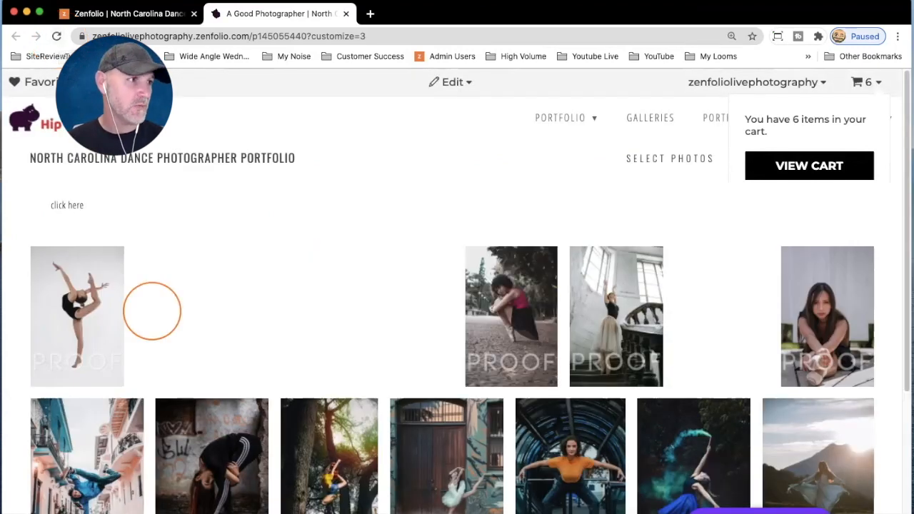
scroll(234, 191, down, 2)
scroll(235, 190, down, 3)
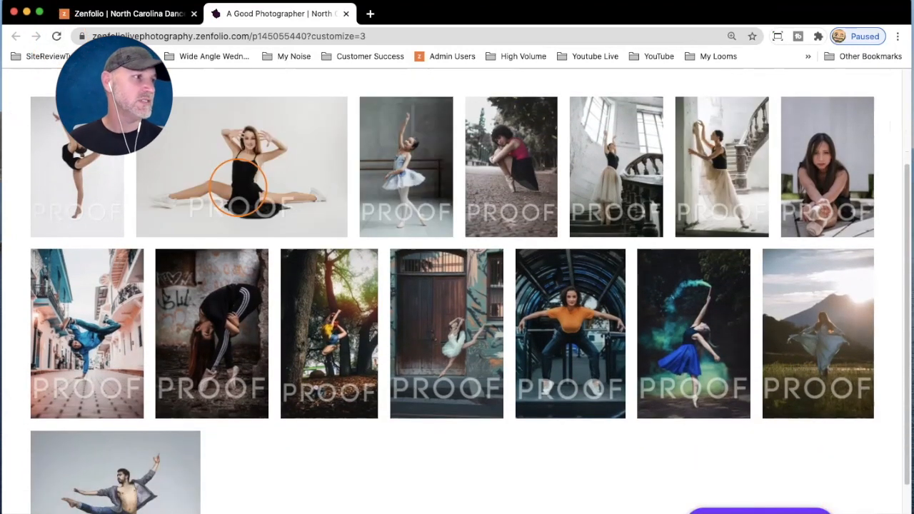
scroll(237, 205, up, 5)
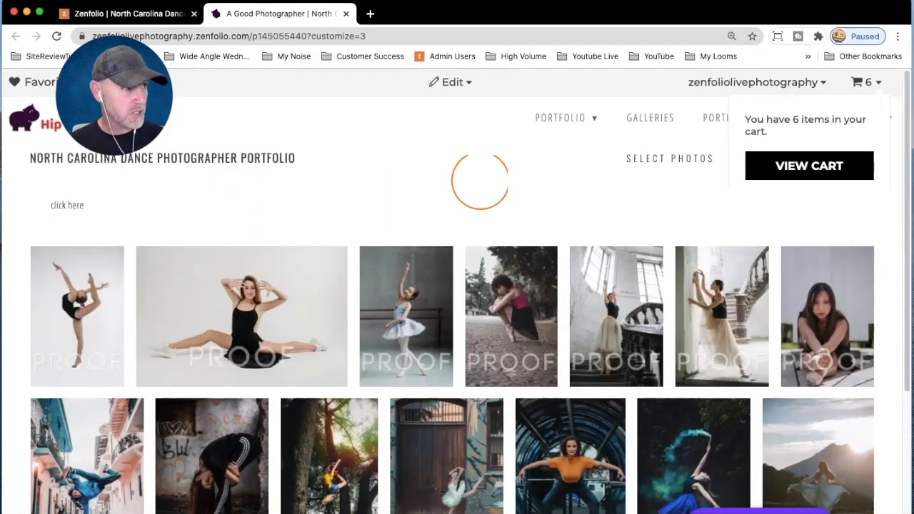
click(448, 81)
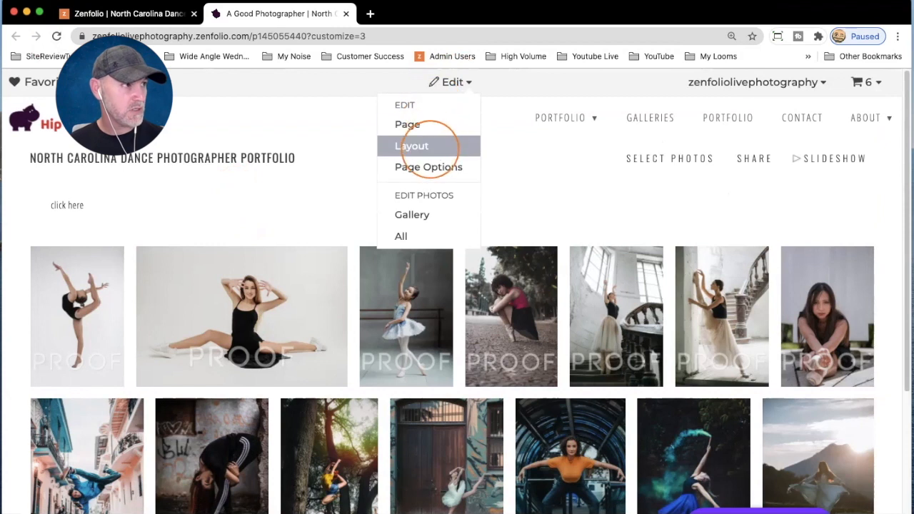
click(418, 127)
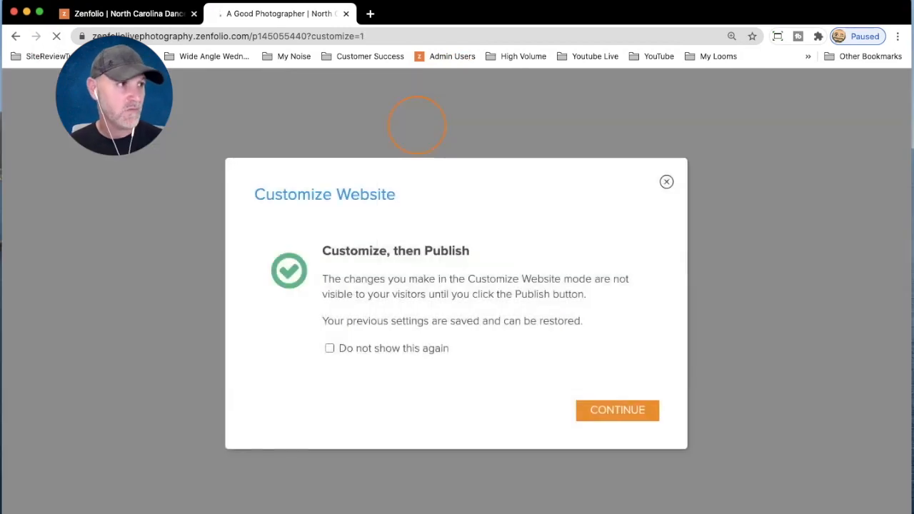
click(632, 413)
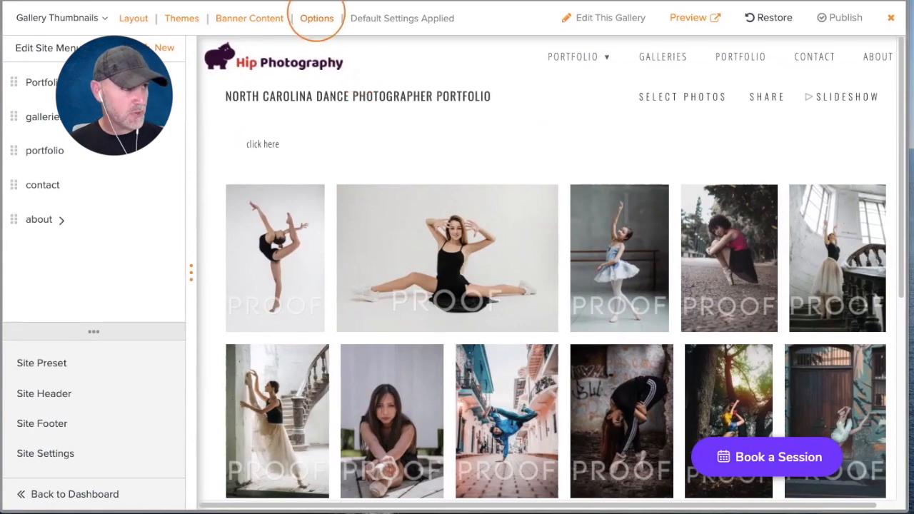
- Turn off Use Default Settings for the Dance page, set thumbnail Title to Show, and apply
click(316, 18)
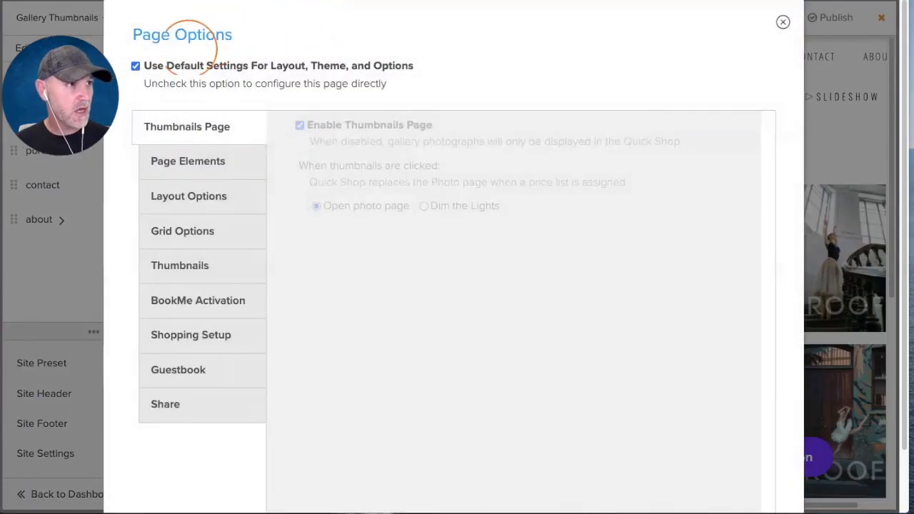
click(135, 65)
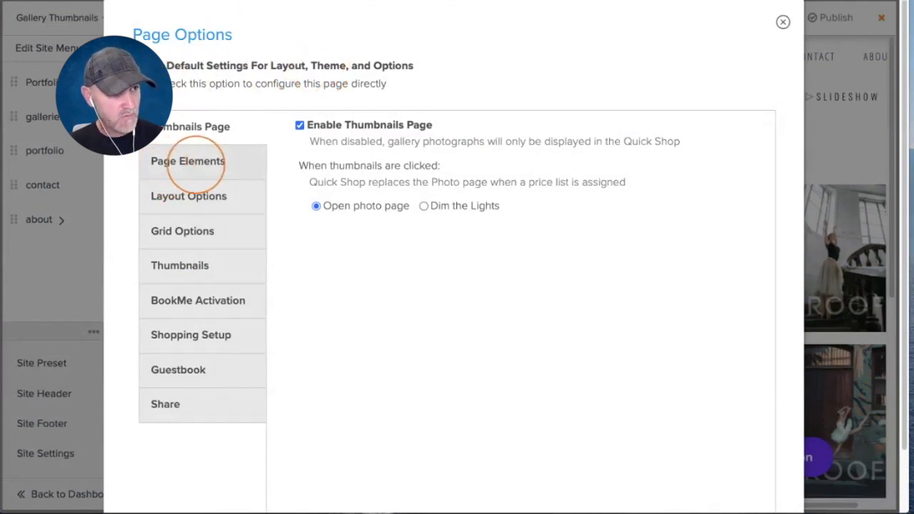
click(193, 163)
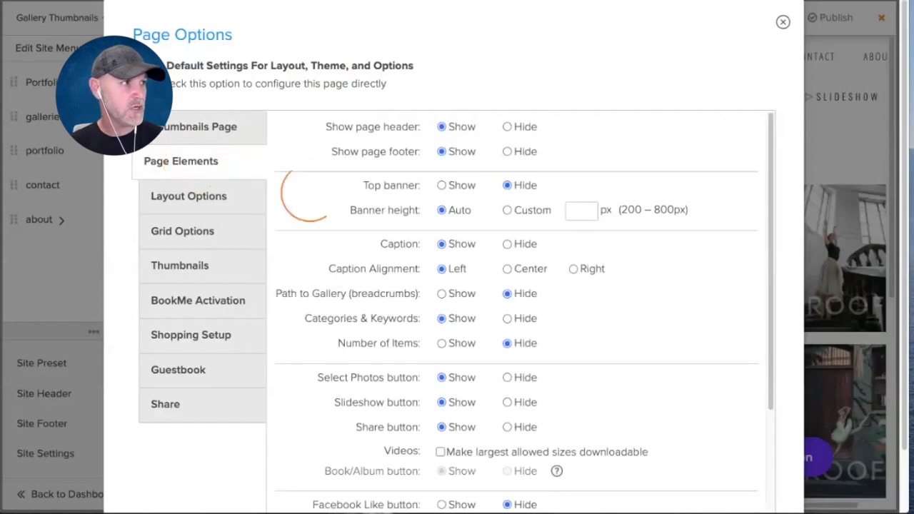
scroll(345, 142, down, 2)
scroll(332, 163, up, 2)
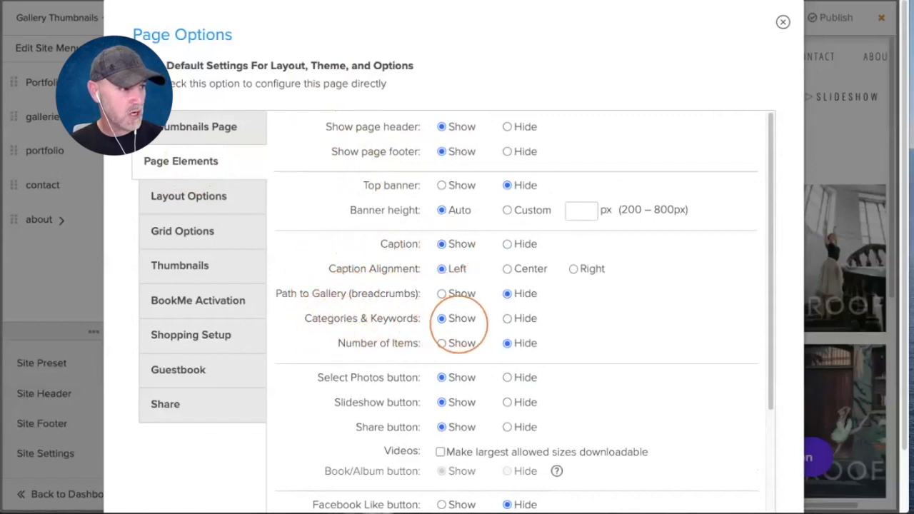
scroll(461, 323, down, 2)
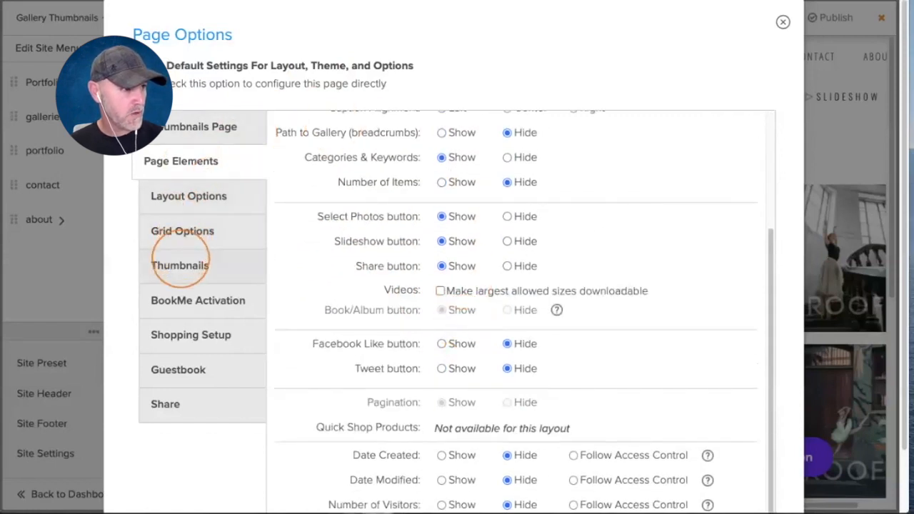
click(180, 263)
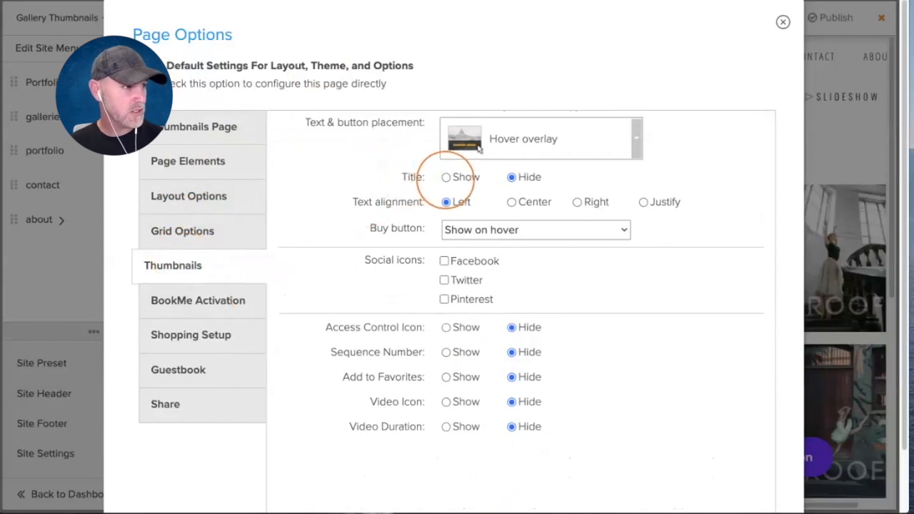
click(445, 177)
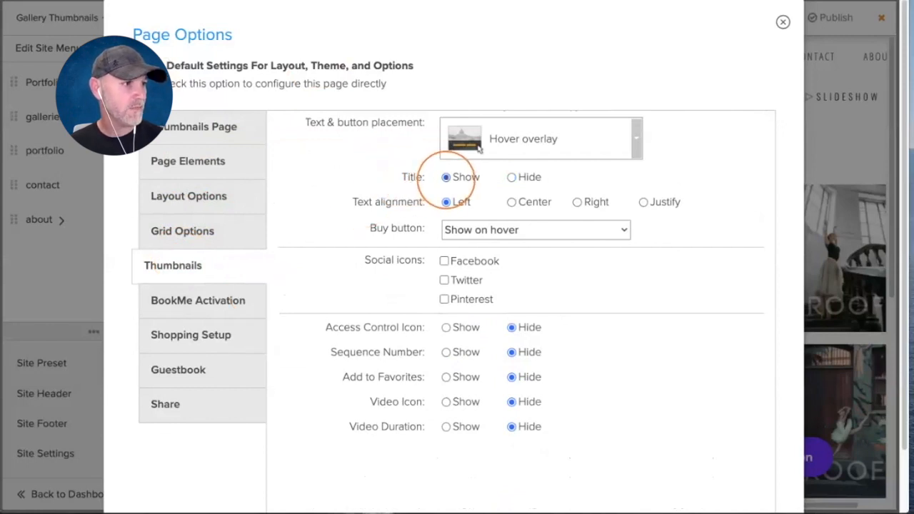
scroll(193, 298, down, 1)
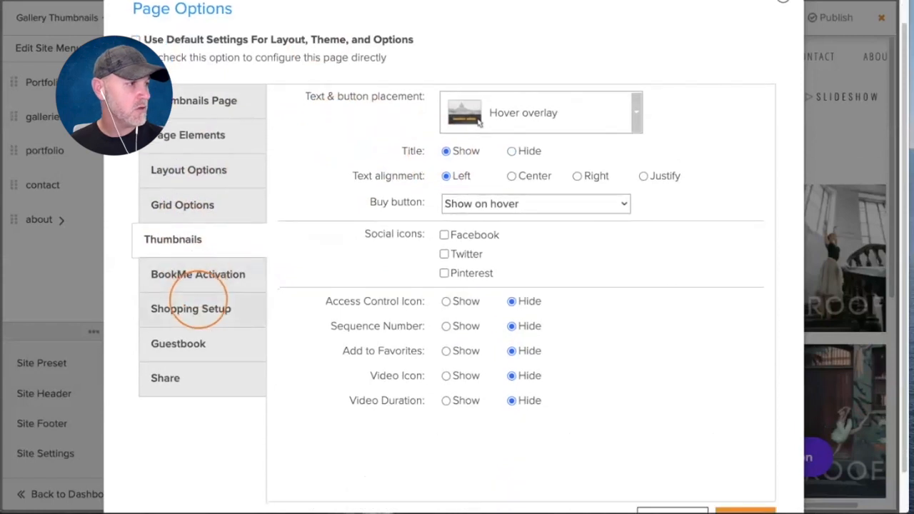
scroll(571, 290, down, 2)
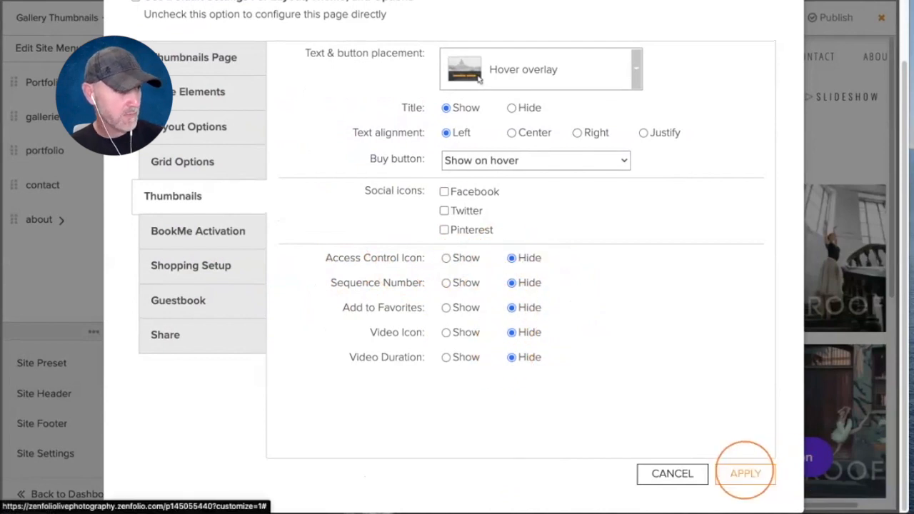
click(745, 473)
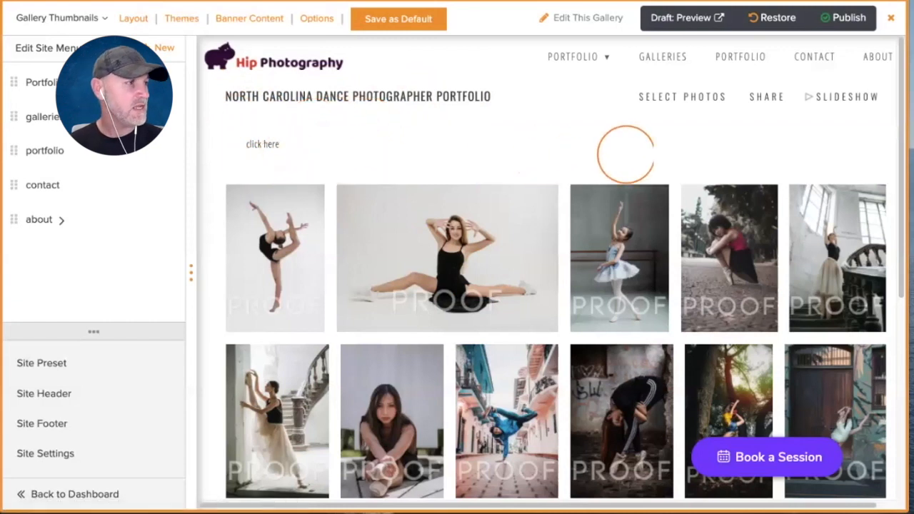
scroll(626, 154, down, 1)
scroll(514, 164, down, 1)
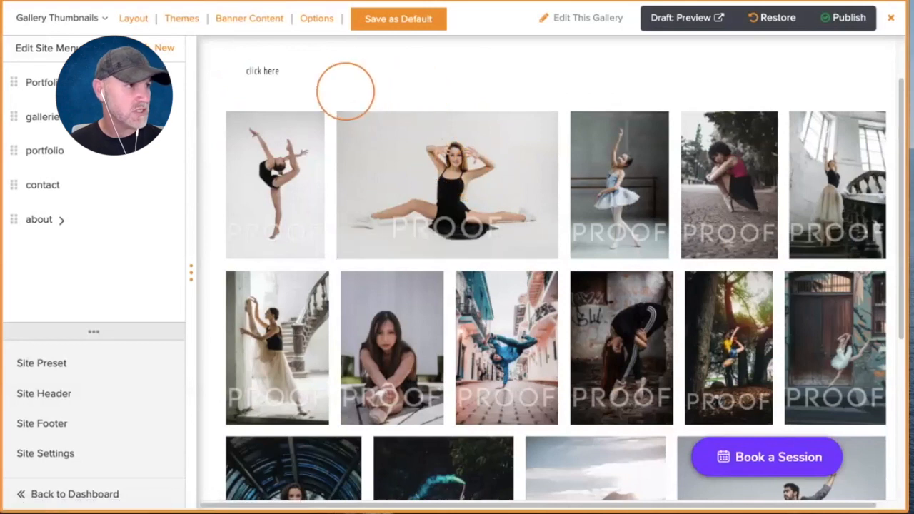
scroll(345, 91, down, 1)
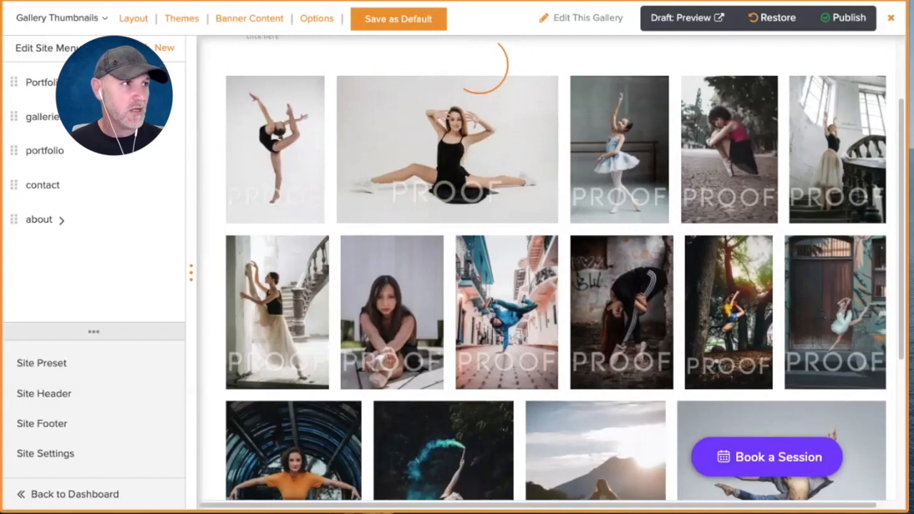
scroll(821, 86, down, 3)
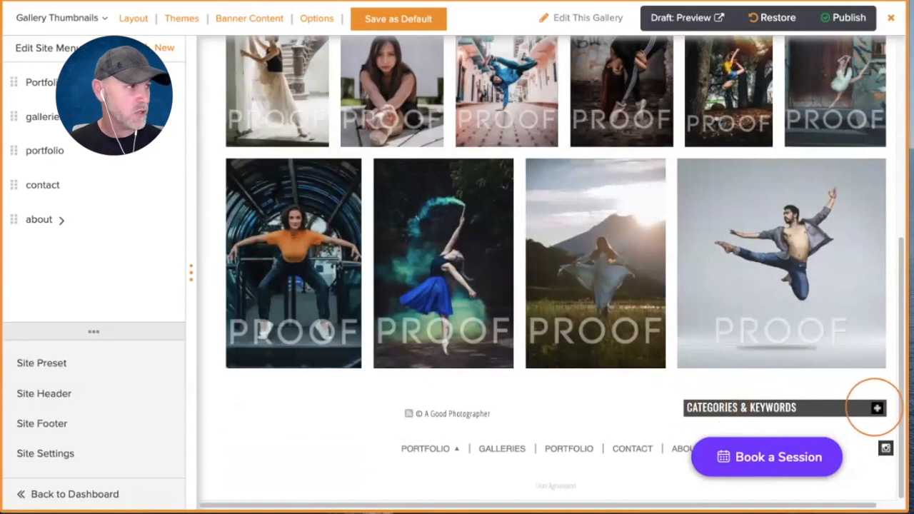
click(876, 408)
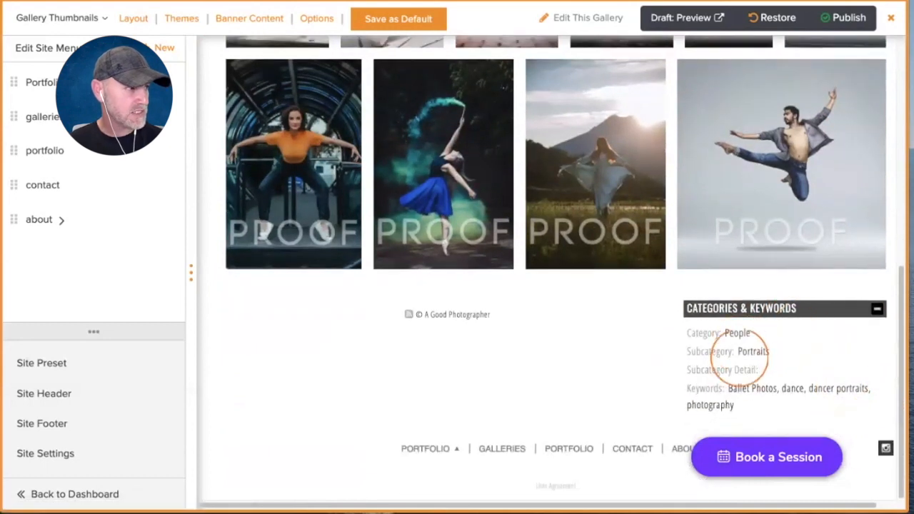
click(877, 308)
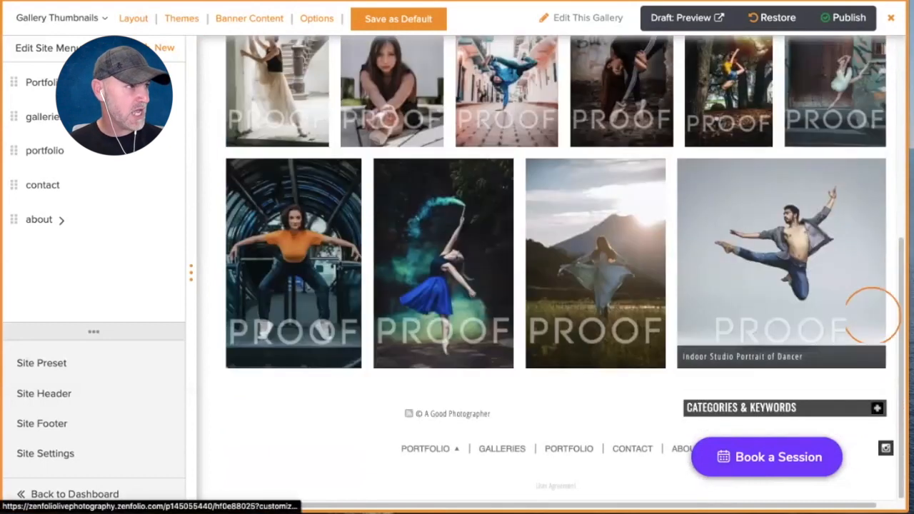
scroll(201, 204, up, 3)
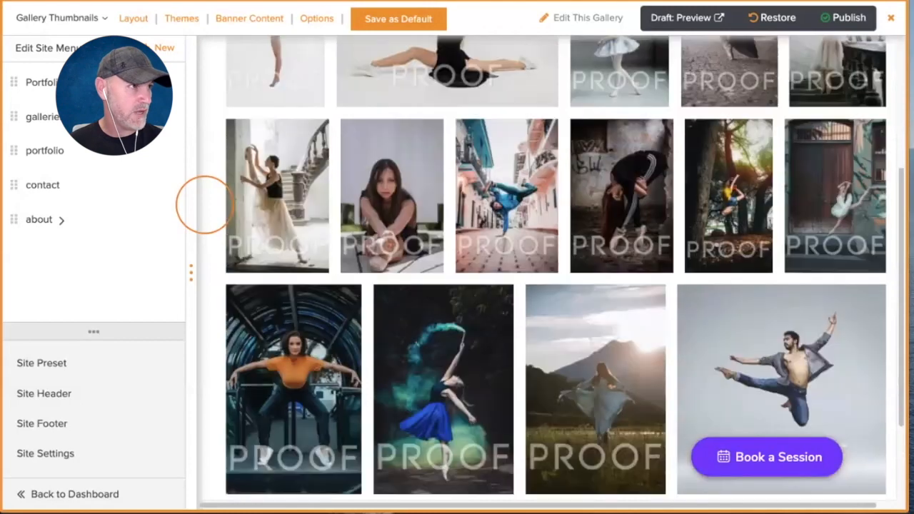
scroll(205, 205, up, 1)
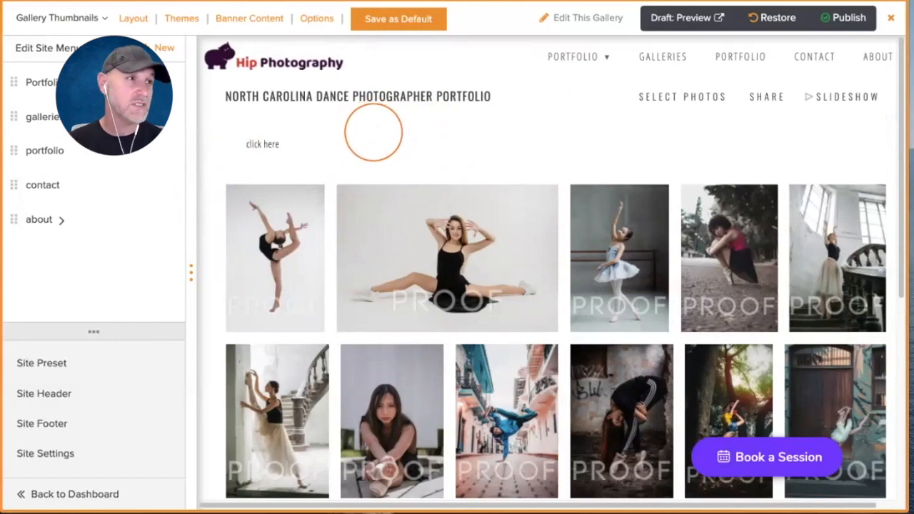
click(311, 61)
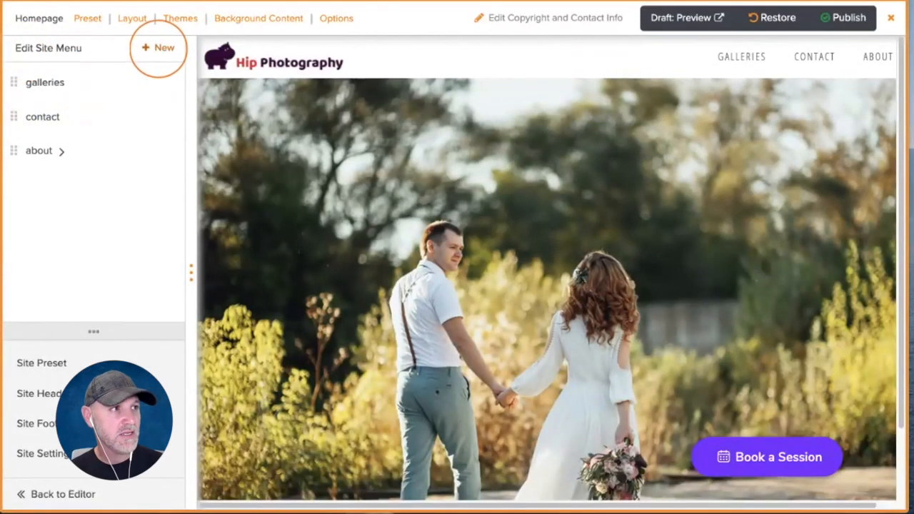
- Create a Portfolio menu item set to Show Dropdown Menu and drag it to the top
click(159, 48)
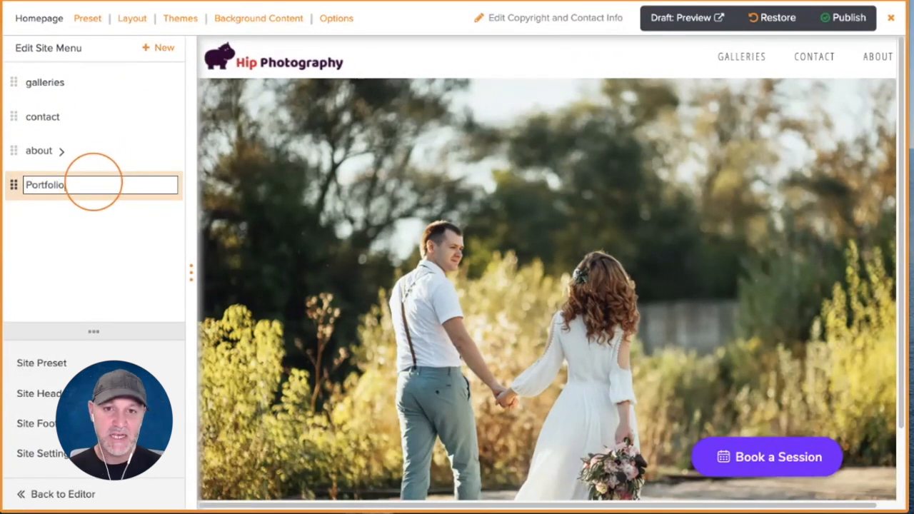
key(Return)
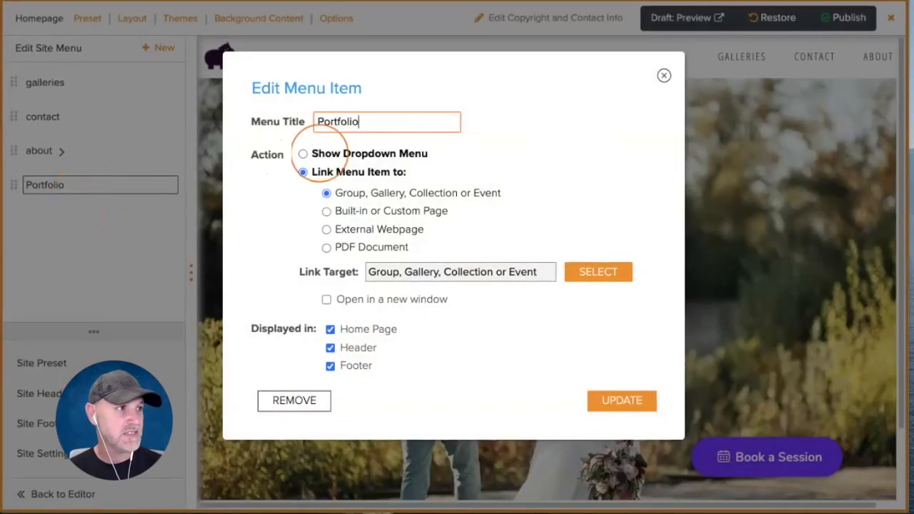
click(304, 154)
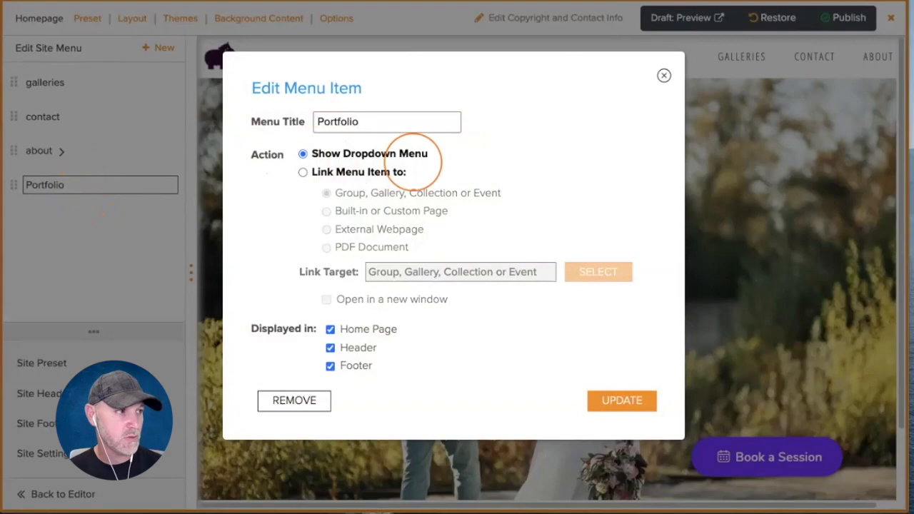
click(621, 400)
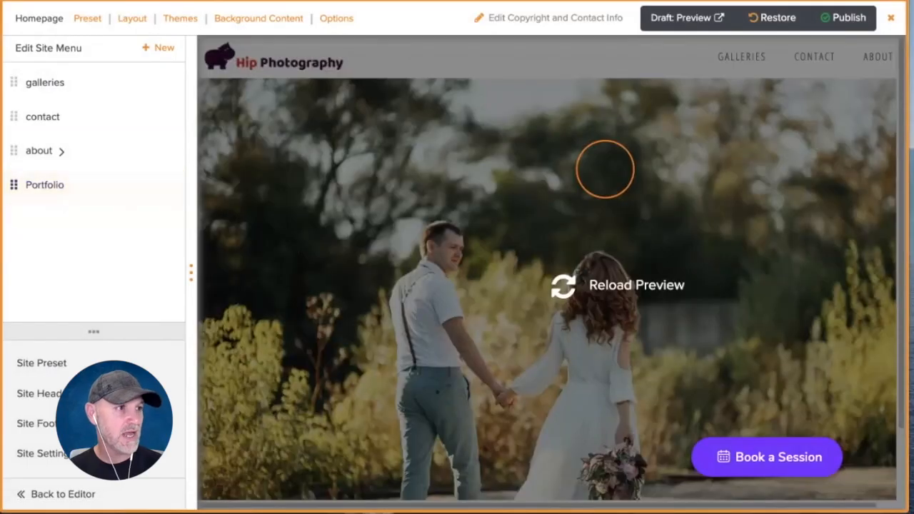
click(22, 184)
drag(21, 184, 21, 82)
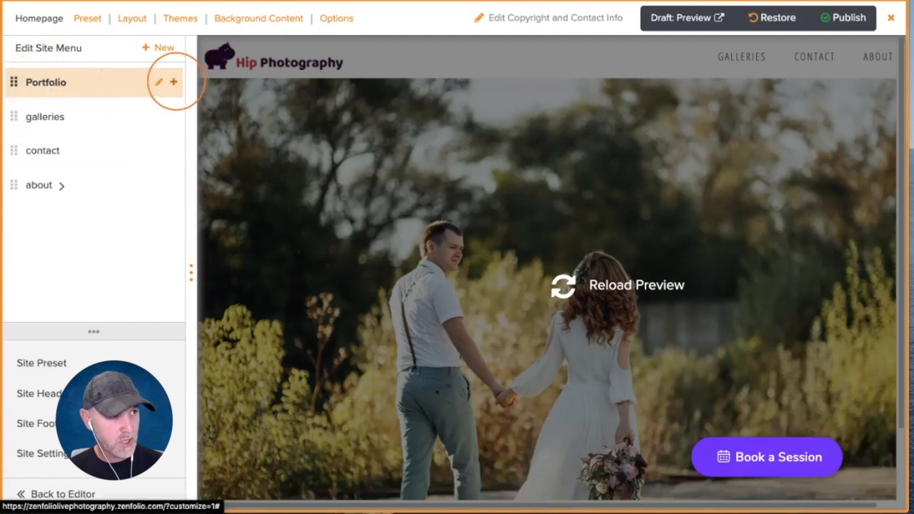
- Add a Family Portraits sub-item under Portfolio linking to the Raleigh NC folder's family gallery
click(174, 82)
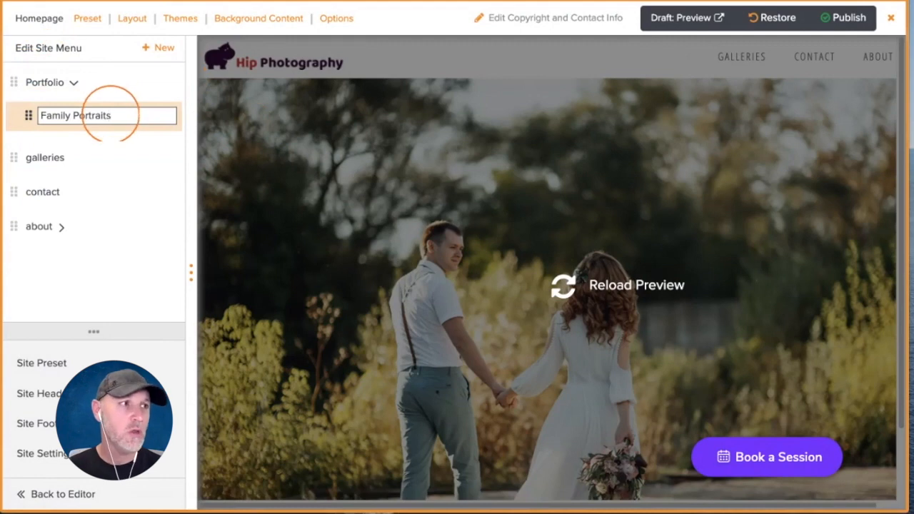
click(123, 157)
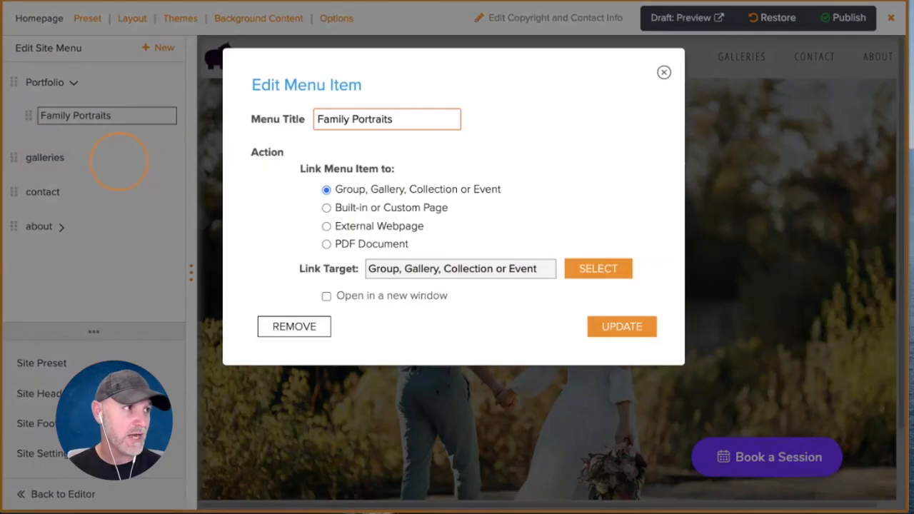
click(324, 128)
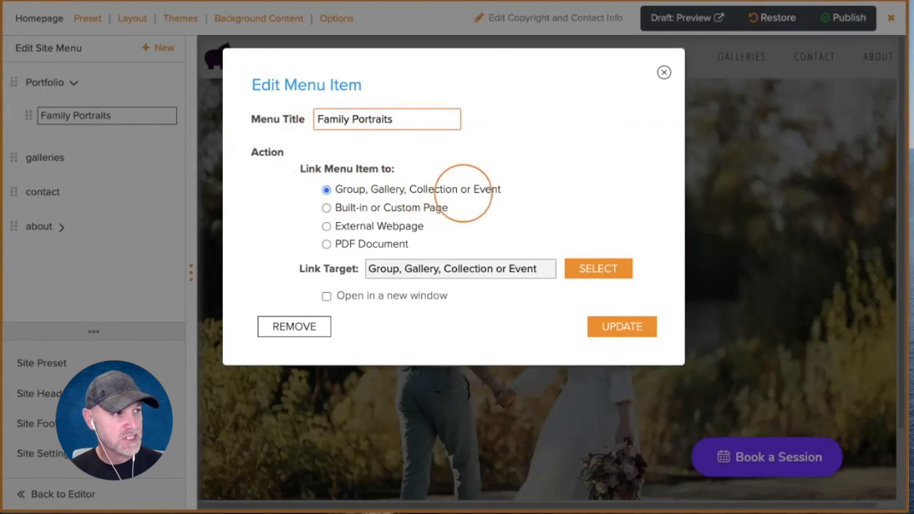
click(597, 269)
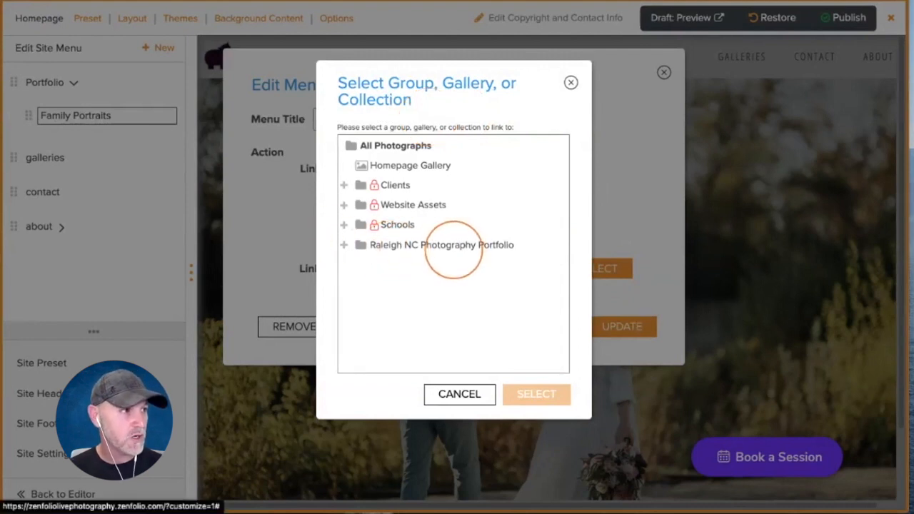
click(343, 244)
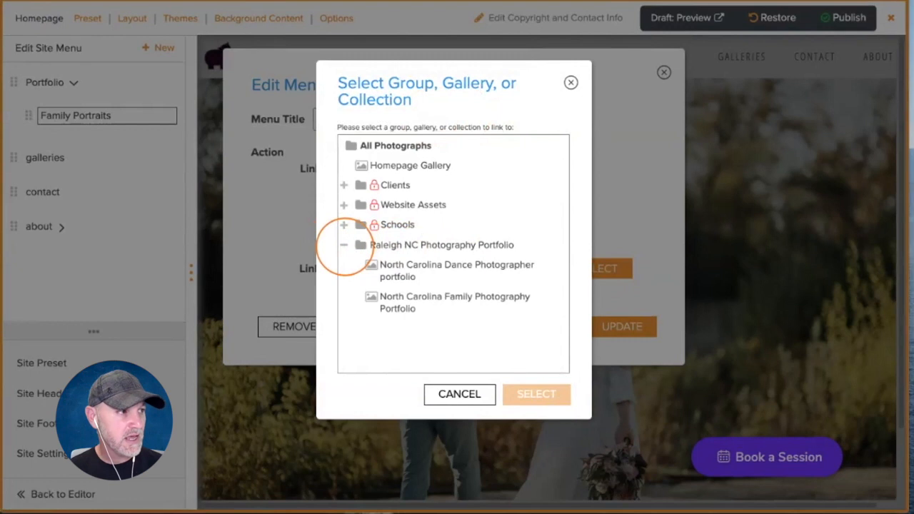
click(418, 305)
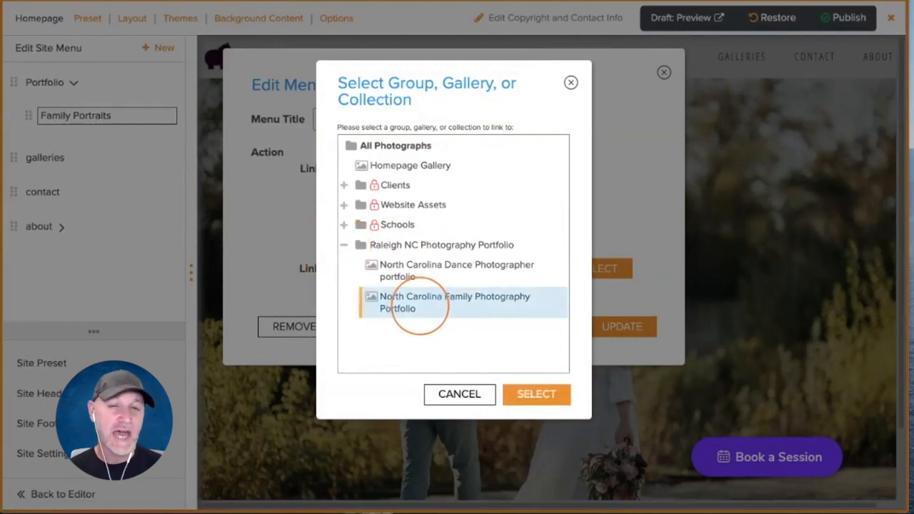
click(361, 242)
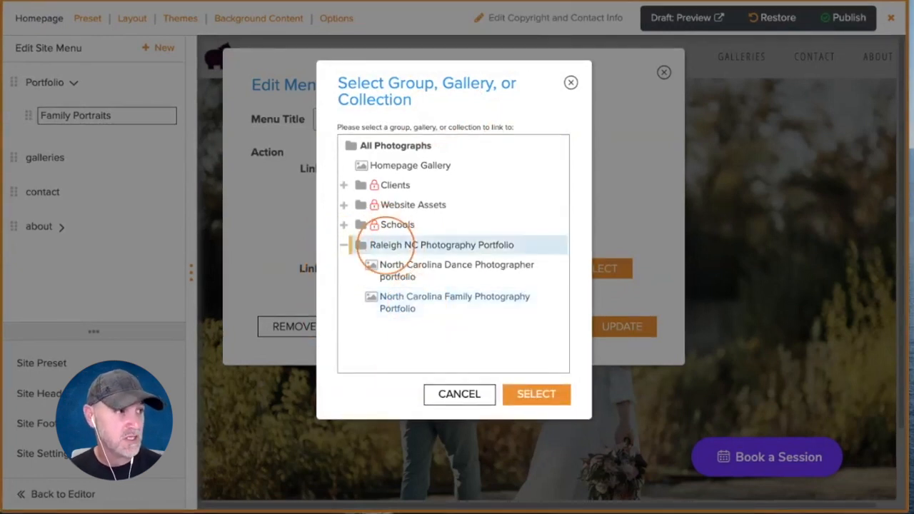
click(387, 299)
click(536, 394)
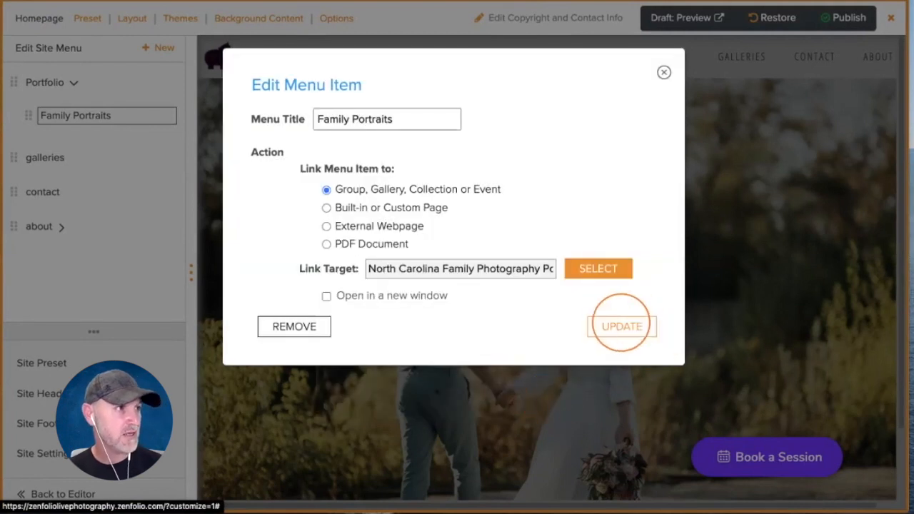
click(622, 326)
mouse_move(155, 92)
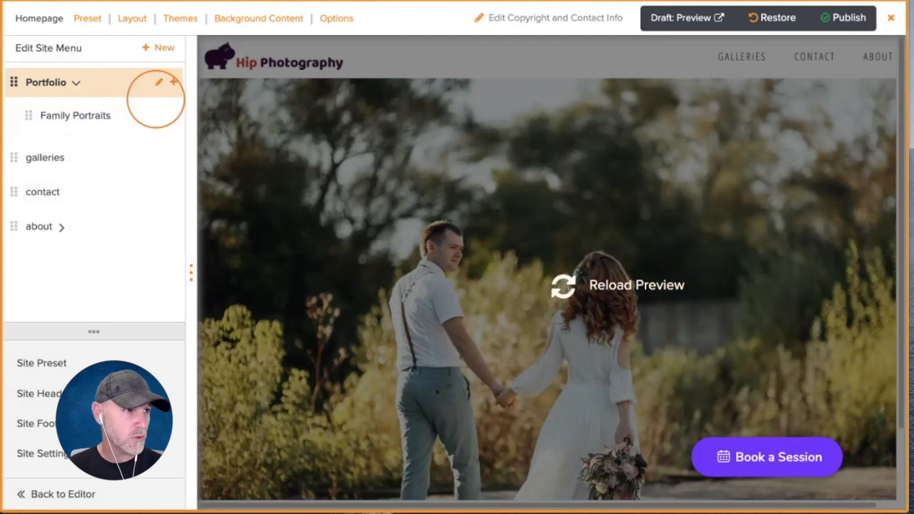
click(173, 82)
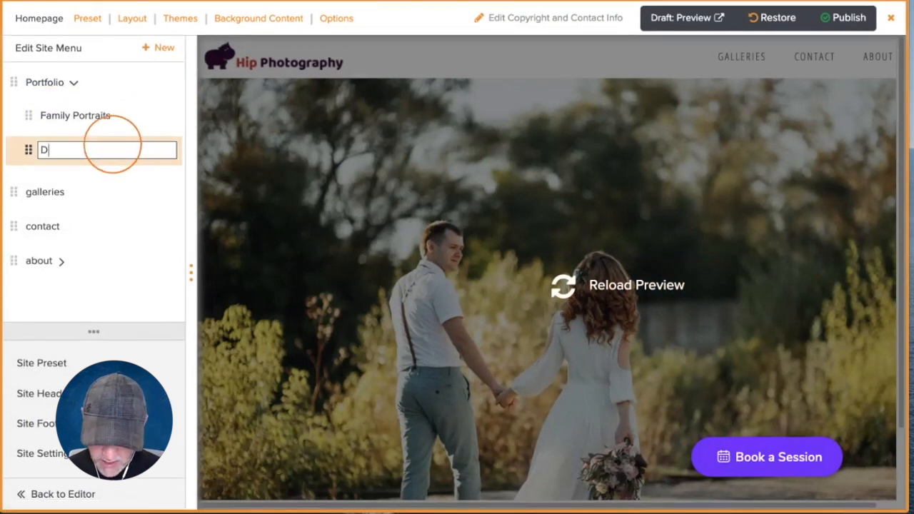
- Add a Dance Portraits sub-item linked to the North Carolina Dance Photographer gallery, refresh the preview, and publish
text(Dance )
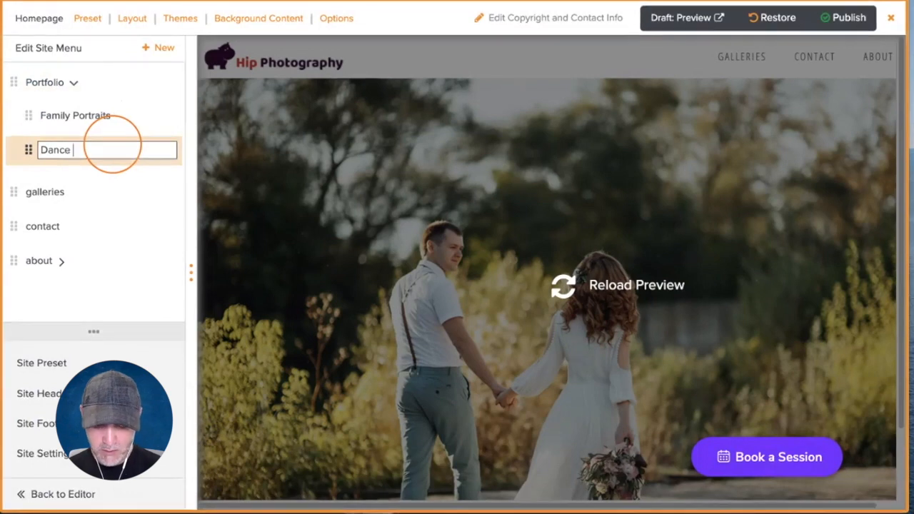
text(Portraits)
key(Return)
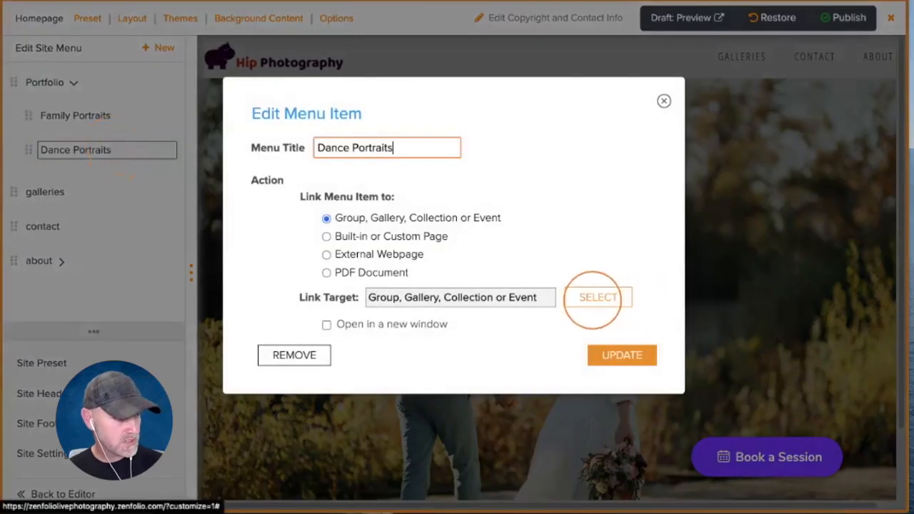
click(596, 297)
click(373, 271)
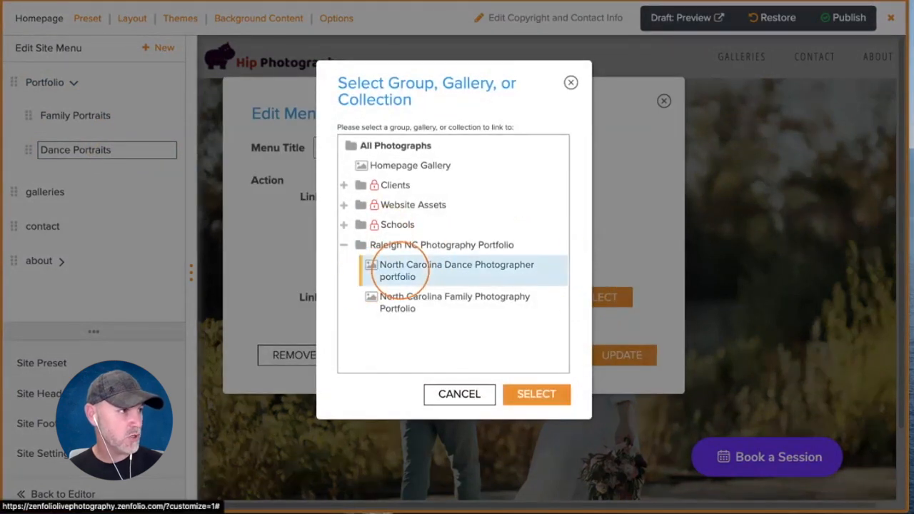
click(527, 393)
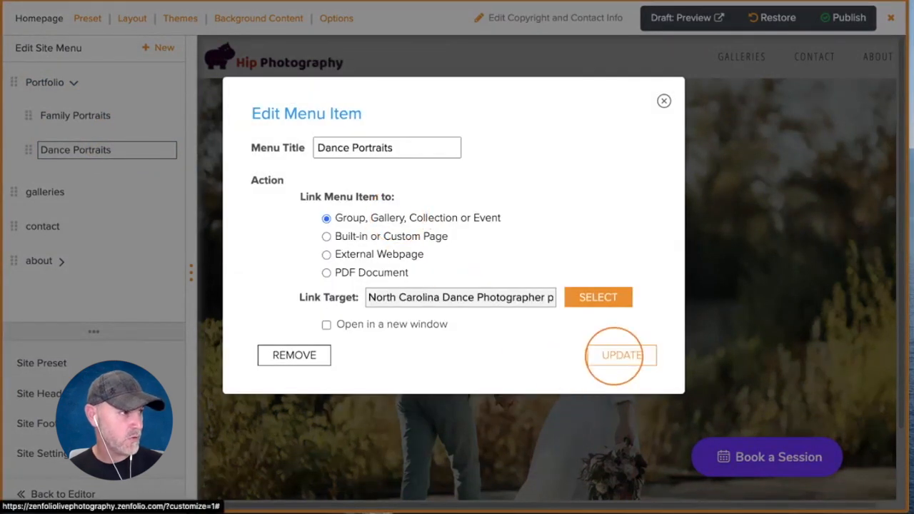
click(616, 354)
click(563, 287)
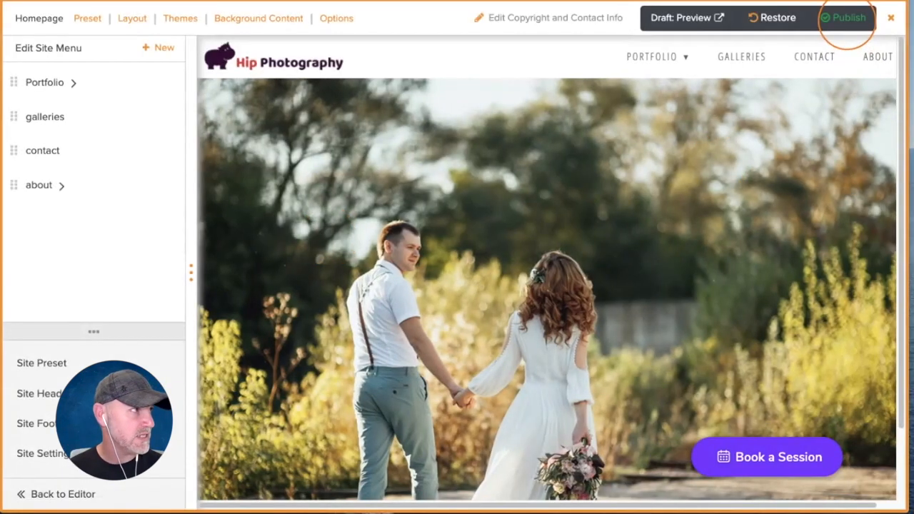
click(847, 18)
- Confirm publishing, then test the live Portfolio menu's Family Portraits and Dance Portraits links
click(564, 336)
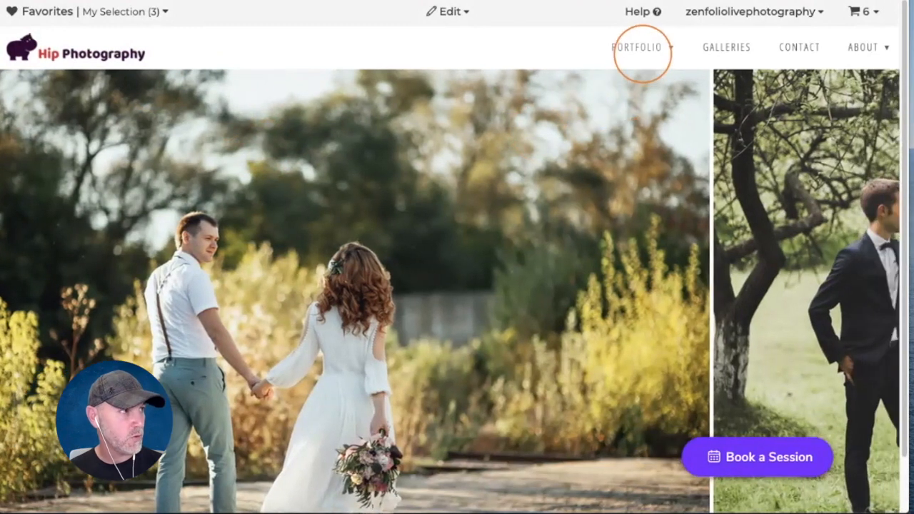
mouse_move(642, 52)
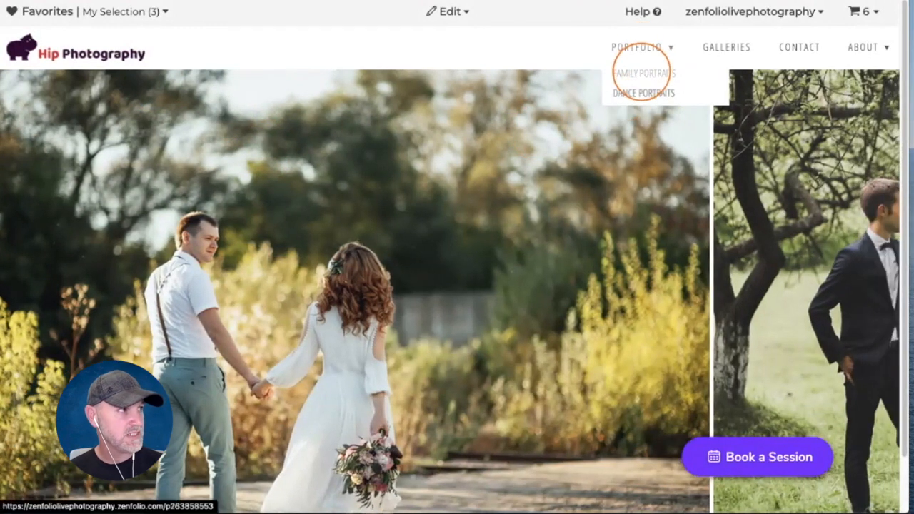
click(638, 78)
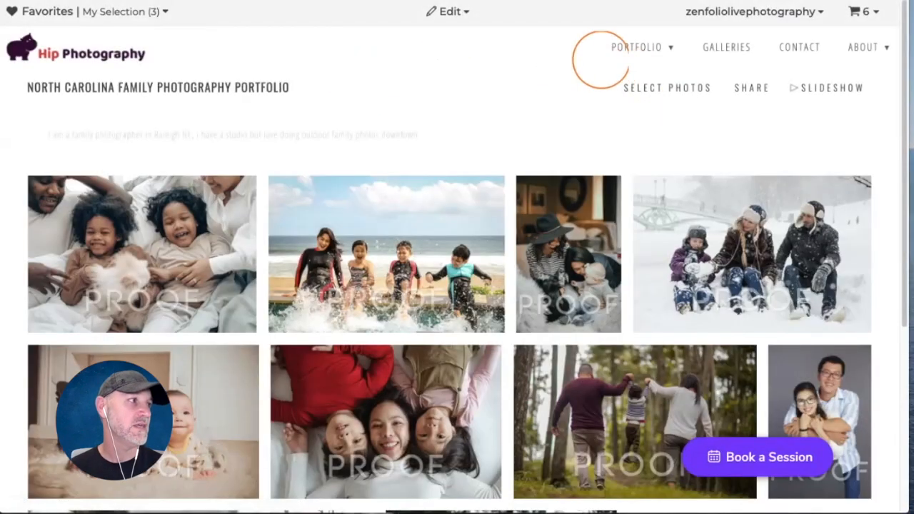
mouse_move(641, 47)
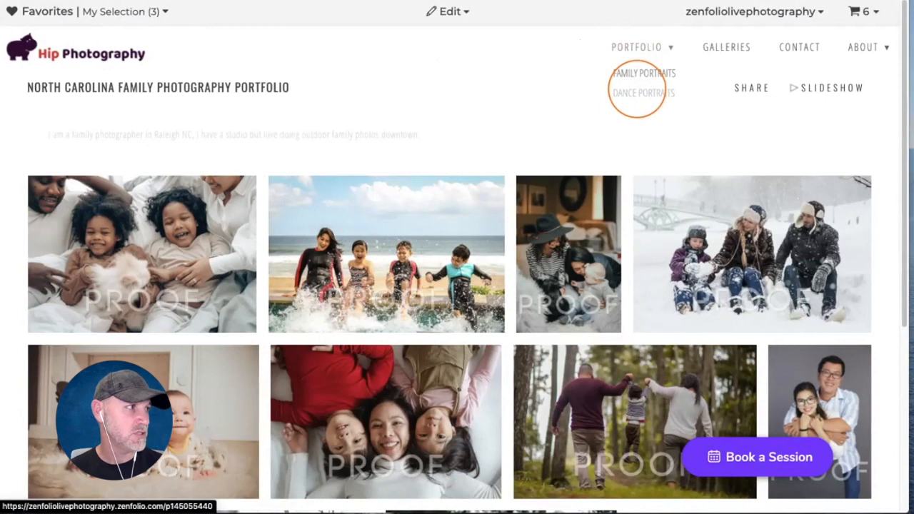
click(637, 91)
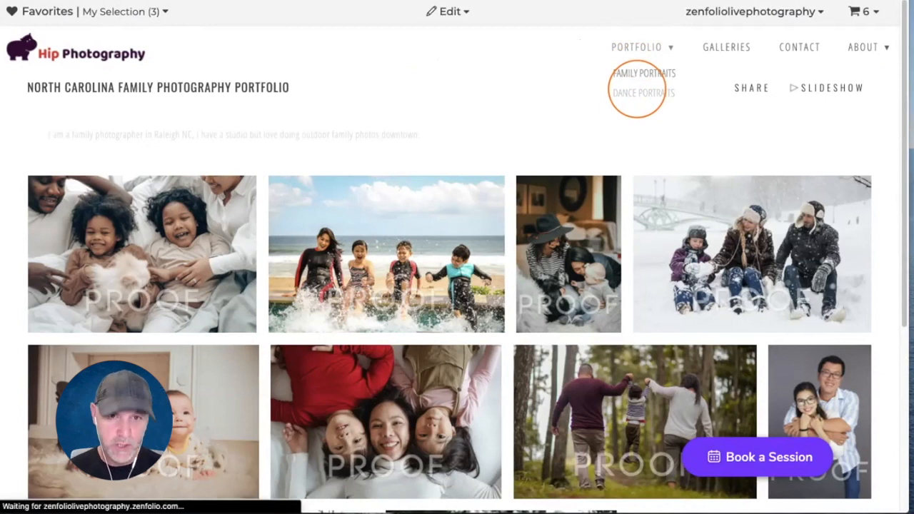